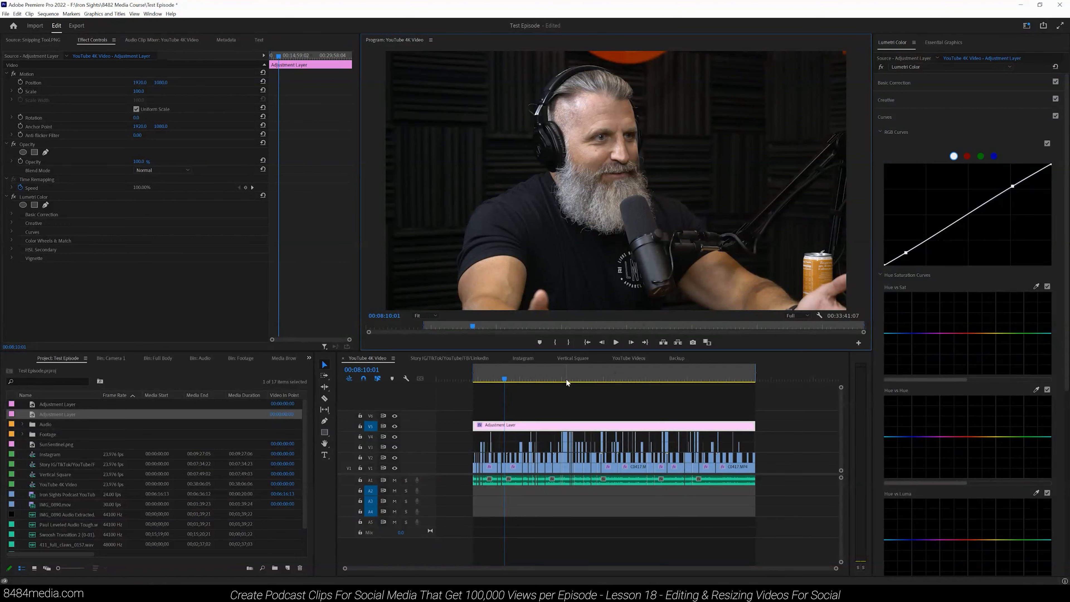
Step: Review the clips in the Story IG/TikTok/YouTube/FB/LinkedIn sequence timeline
{"action": "left_click", "coordinate": [456, 357]}
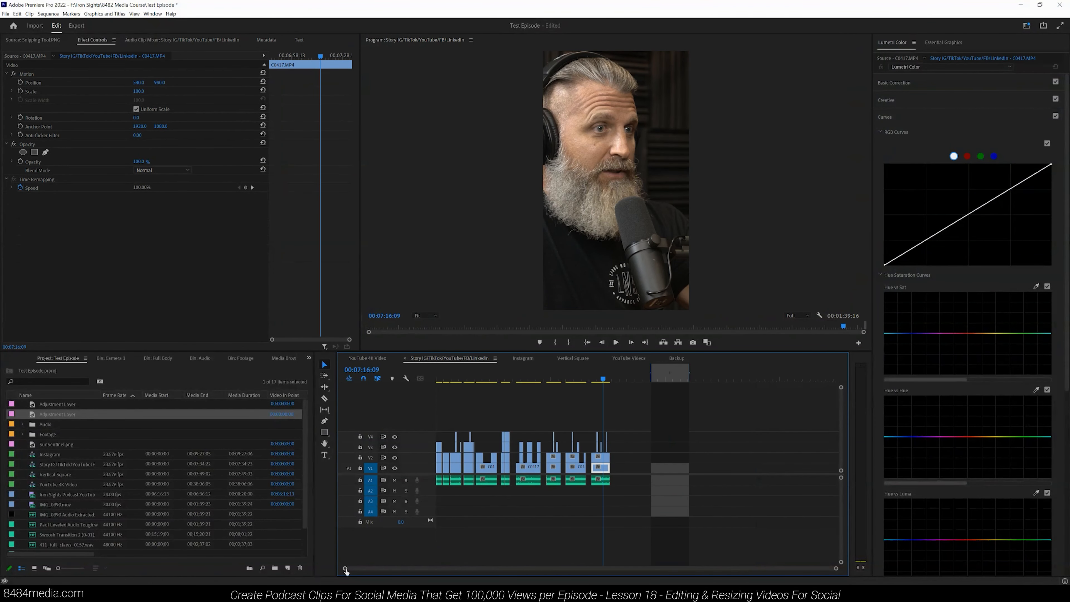
{"action": "left_click", "coordinate": [467, 379]}
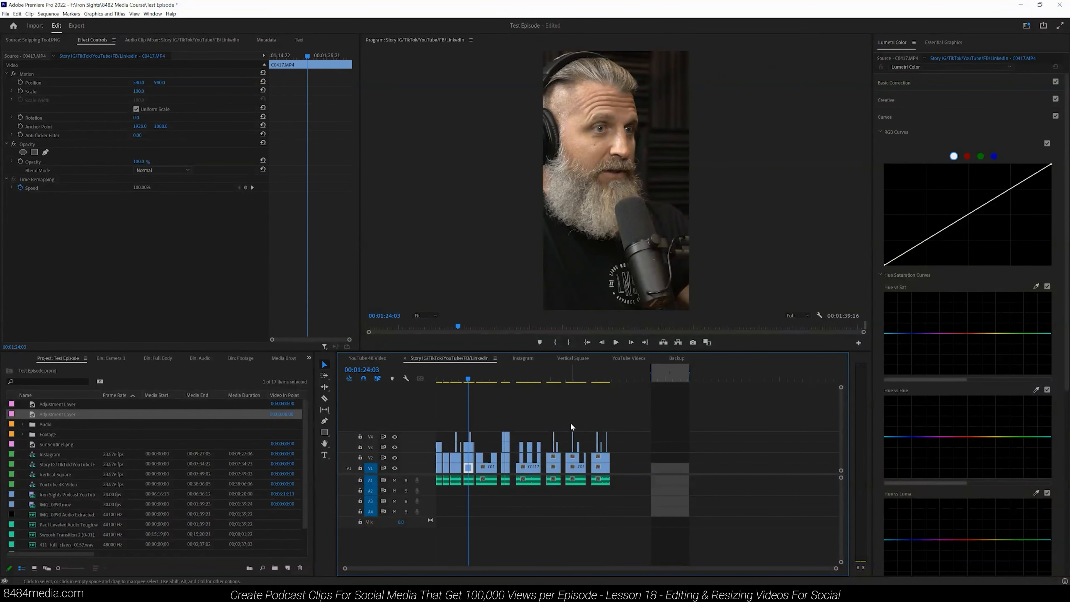
{"action": "left_click_drag", "start_coordinate": [836, 568], "coordinate": [767, 573]}
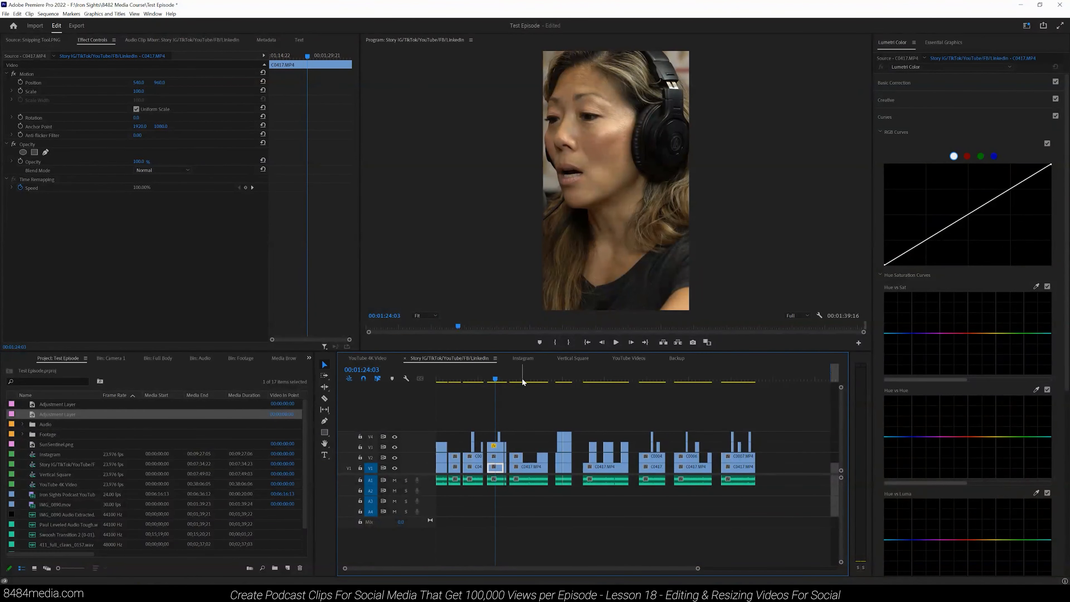
{"action": "left_click_drag", "start_coordinate": [697, 569], "coordinate": [686, 571]}
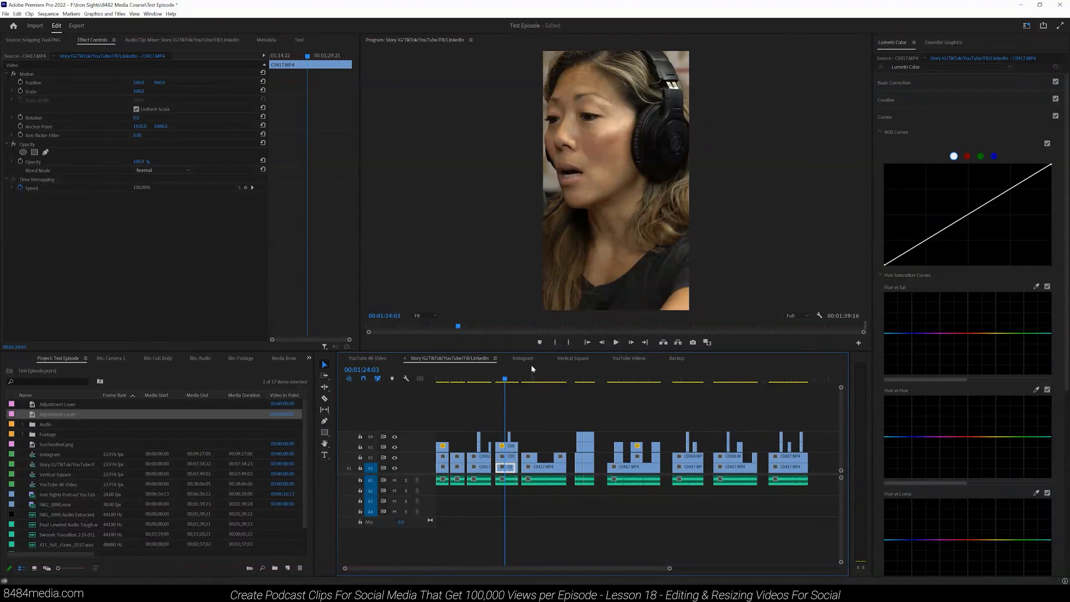
Step: Browse the Instagram, Vertical Square and Backup sequences to compare their clip layouts
{"action": "left_click", "coordinate": [524, 359]}
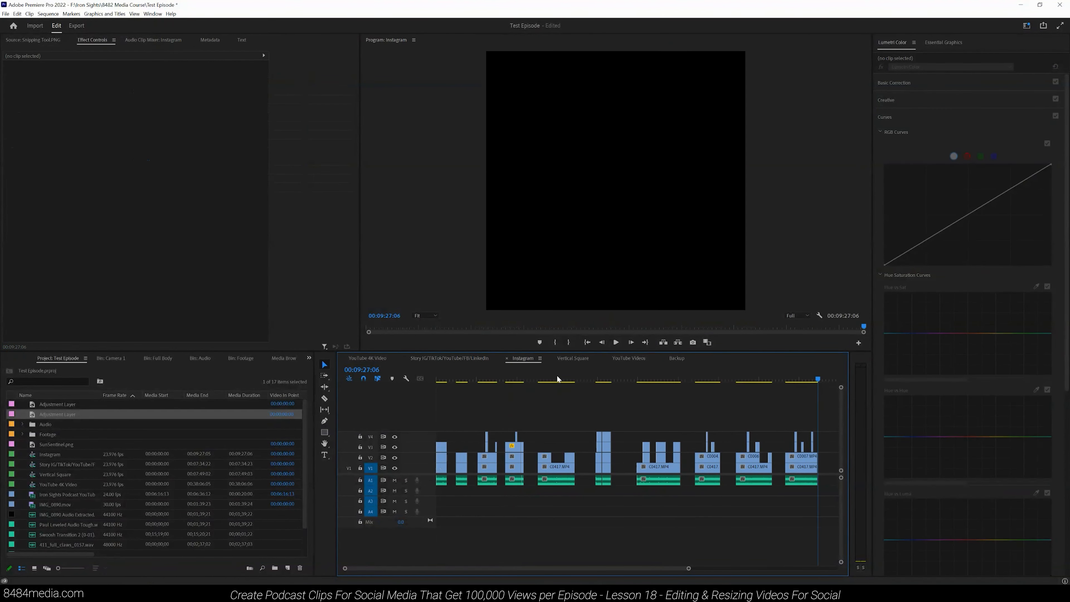
{"action": "left_click_drag", "start_coordinate": [690, 568], "coordinate": [730, 534]}
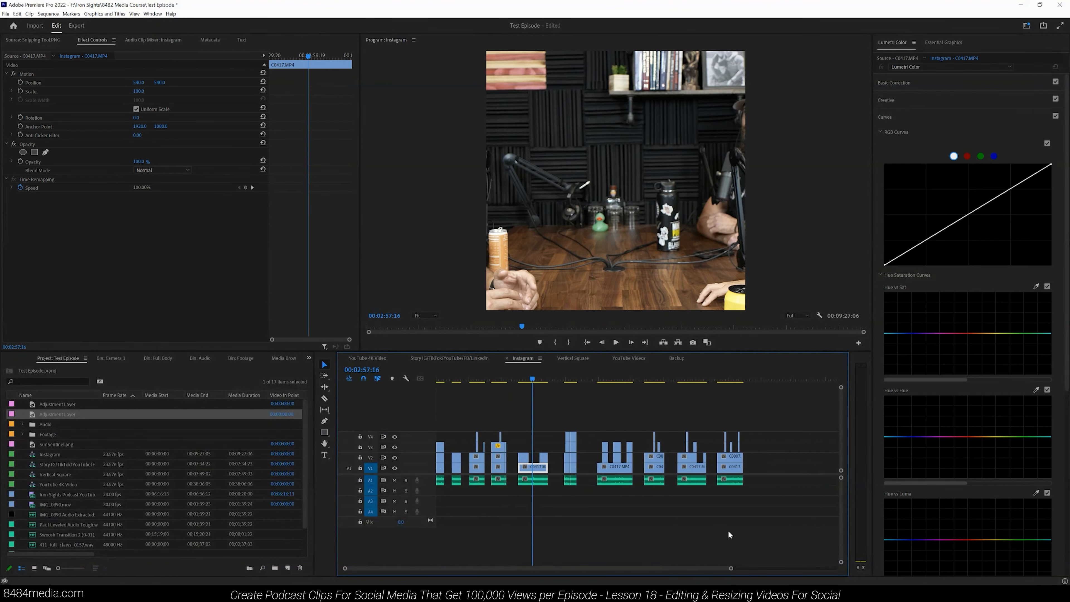
{"action": "left_click", "coordinate": [570, 361]}
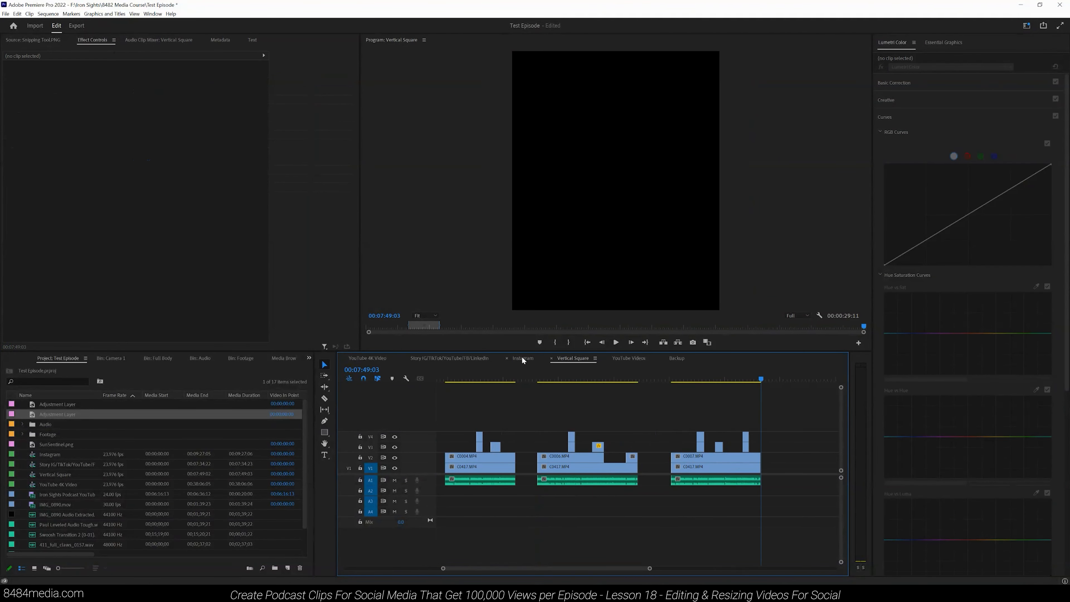
{"action": "left_click", "coordinate": [583, 380]}
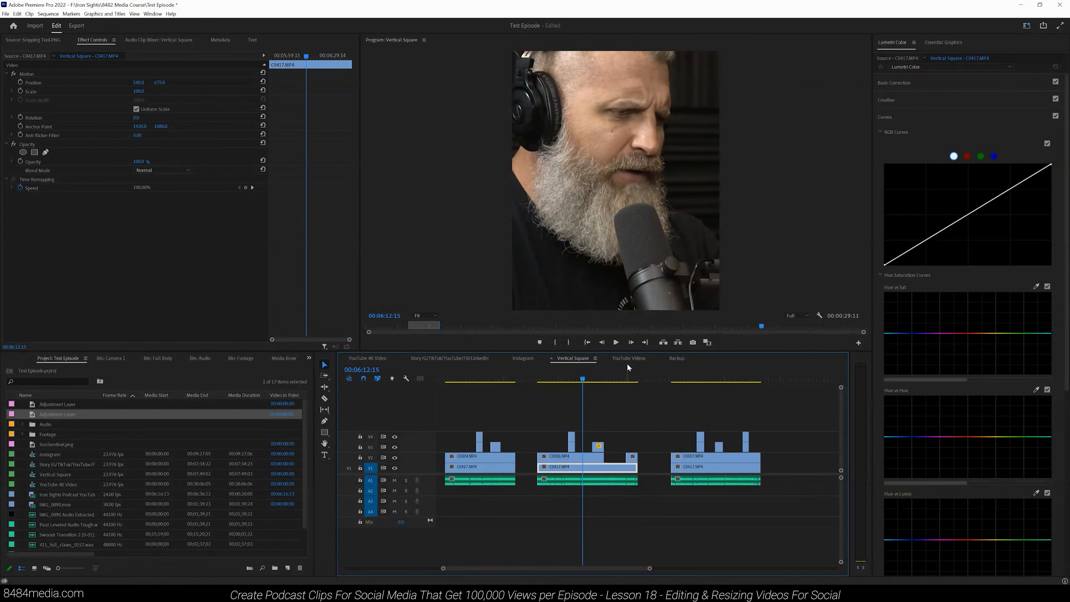
{"action": "left_click", "coordinate": [684, 358]}
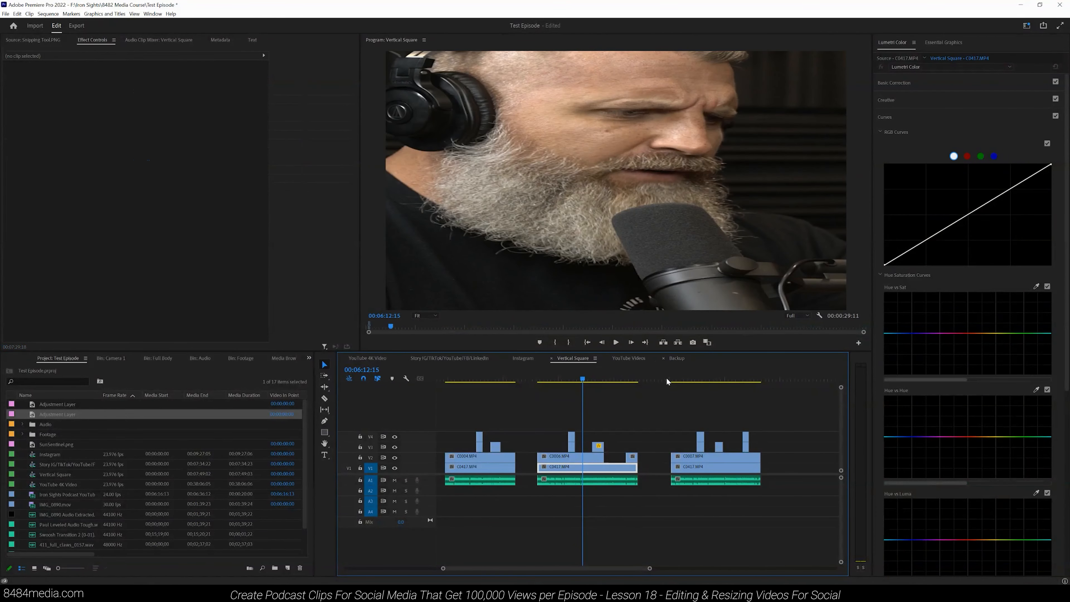
{"action": "left_click_drag", "start_coordinate": [566, 573], "coordinate": [943, 572]}
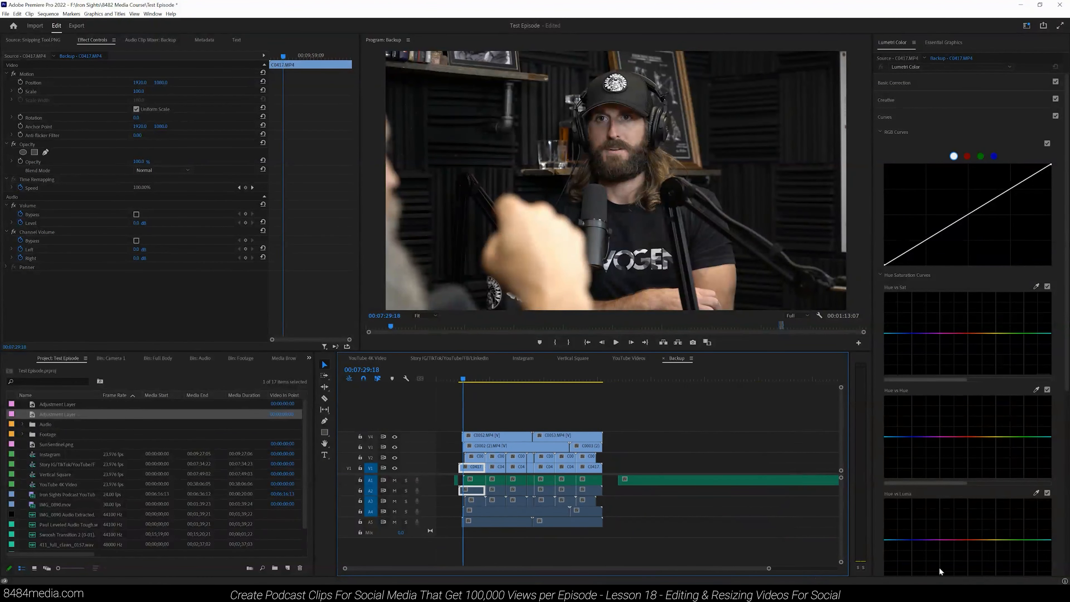
{"action": "left_click_drag", "start_coordinate": [768, 571], "coordinate": [734, 570]}
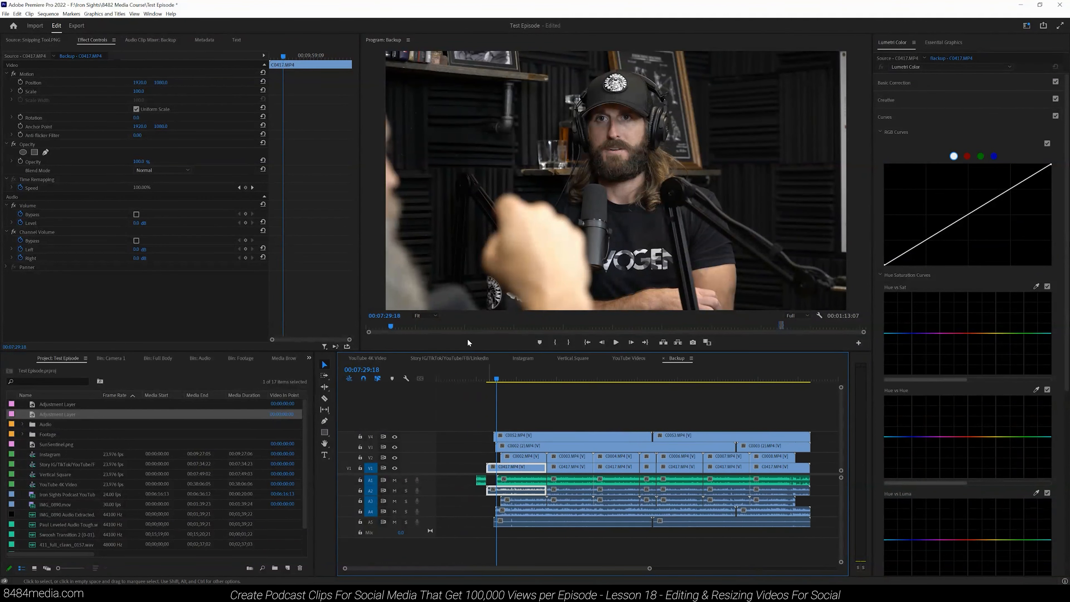
Step: Return to the Story sequence, zoom into its opening section and select the clip on track V3
{"action": "left_click", "coordinate": [446, 358]}
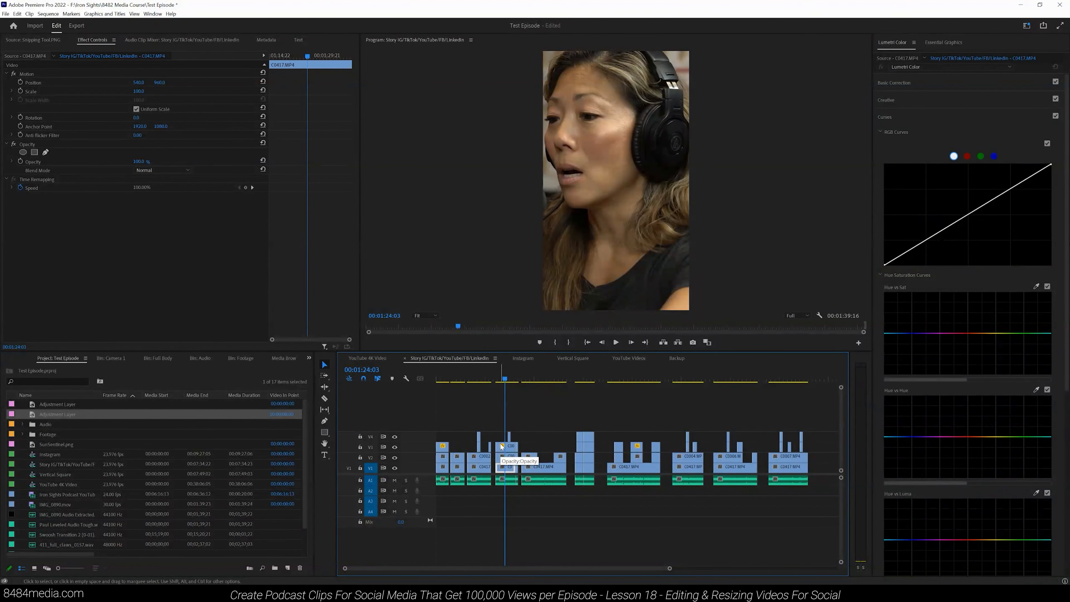
{"action": "left_click", "coordinate": [441, 380]}
{"action": "left_click_drag", "start_coordinate": [669, 569], "coordinate": [691, 572]}
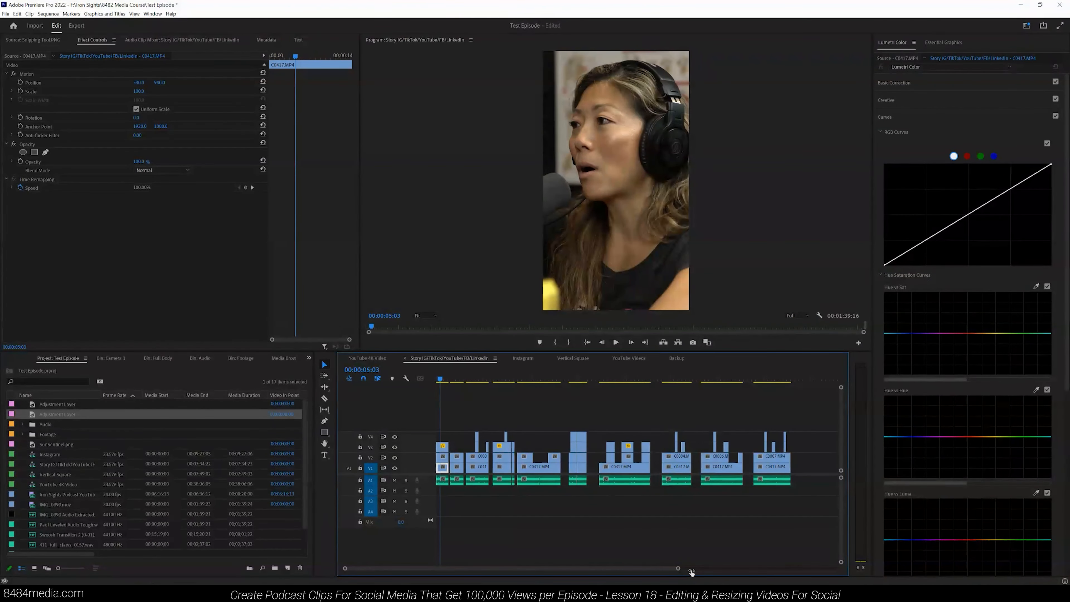
{"action": "left_click_drag", "start_coordinate": [691, 572], "coordinate": [557, 562]}
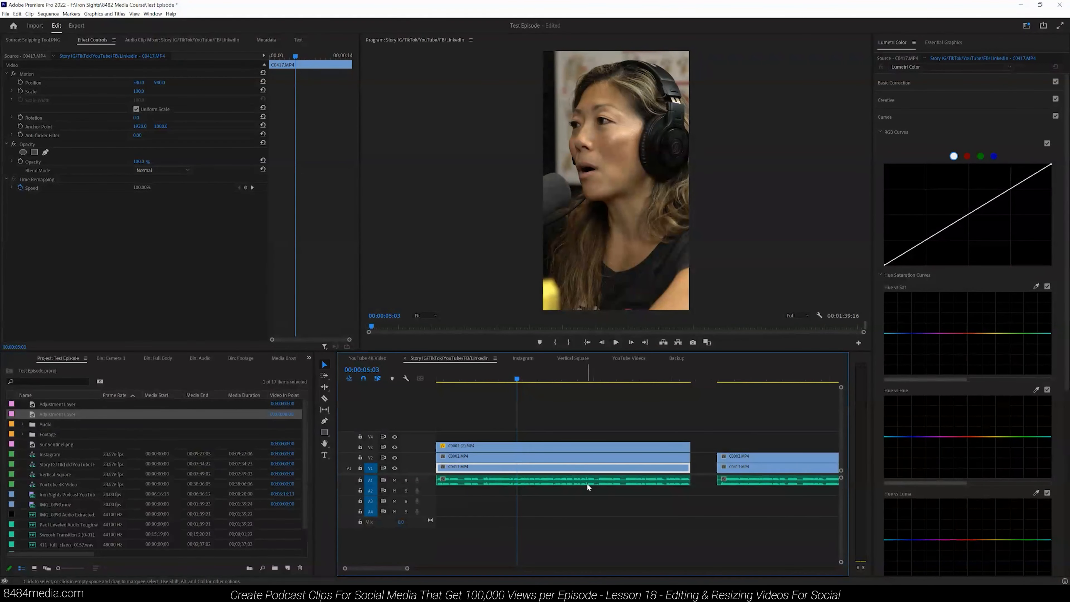
{"action": "left_click", "coordinate": [527, 448]}
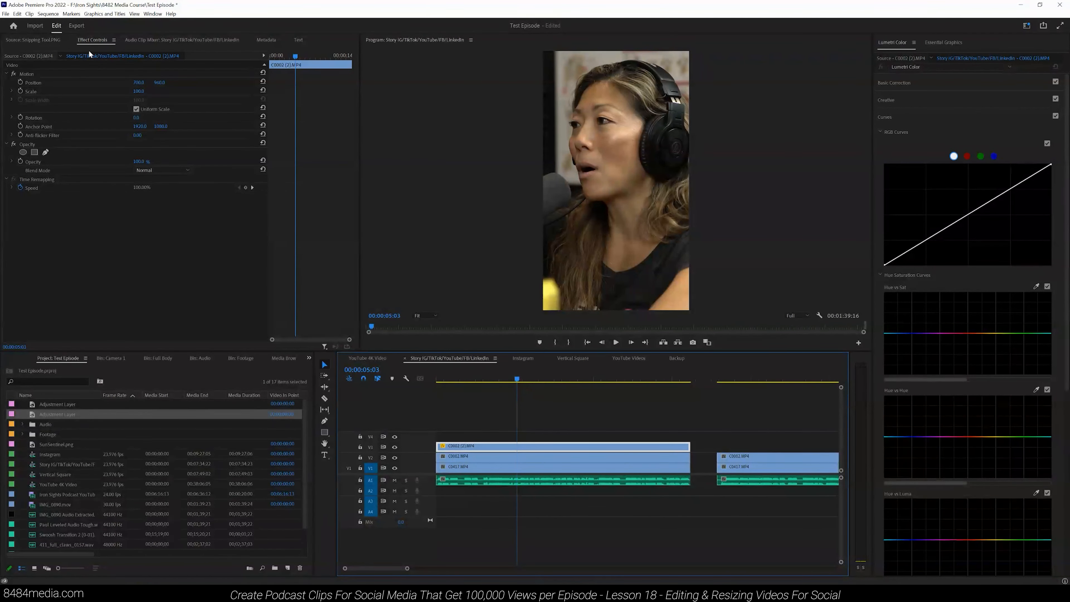
{"action": "left_click", "coordinate": [152, 13]}
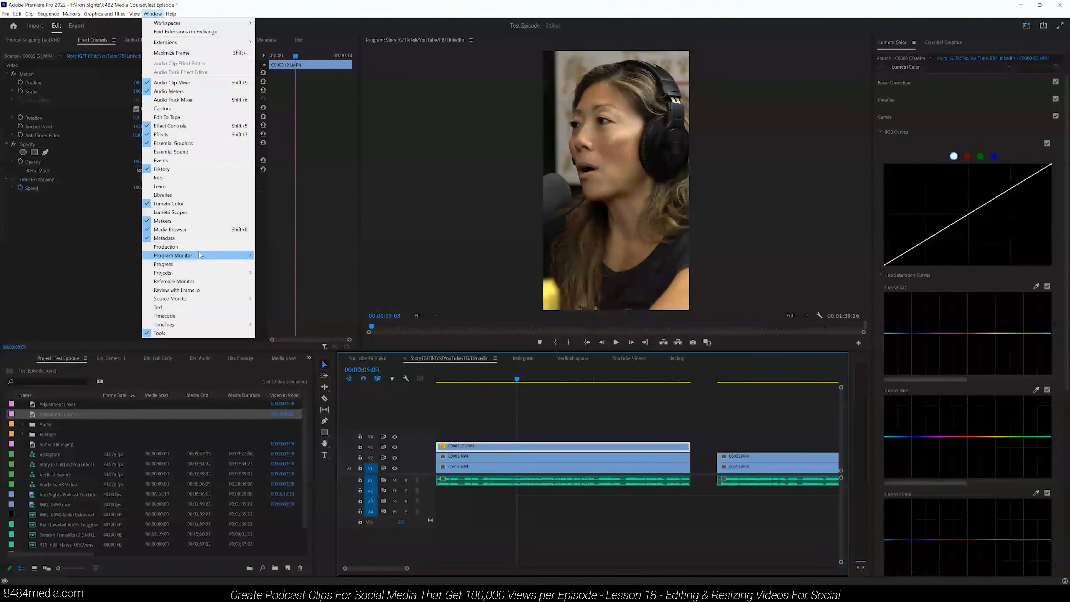
{"action": "left_click", "coordinate": [190, 125]}
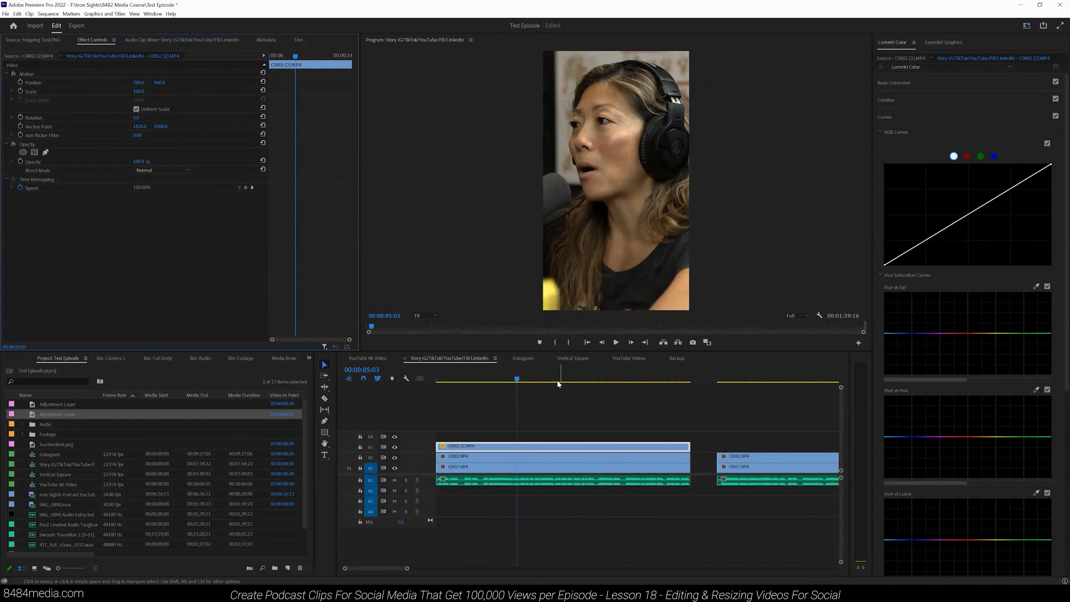
{"action": "left_click", "coordinate": [543, 373]}
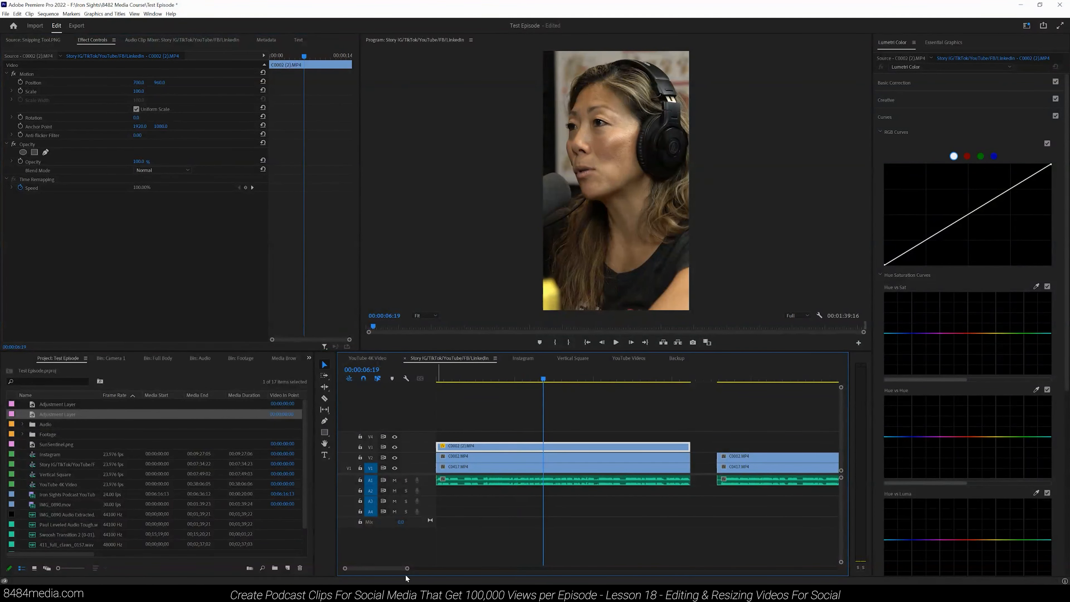
{"action": "mouse_move", "coordinate": [407, 569]}
{"action": "left_mouse_down"}
{"action": "mouse_move", "coordinate": [667, 569]}
{"action": "mouse_move", "coordinate": [403, 568]}
{"action": "left_mouse_up"}
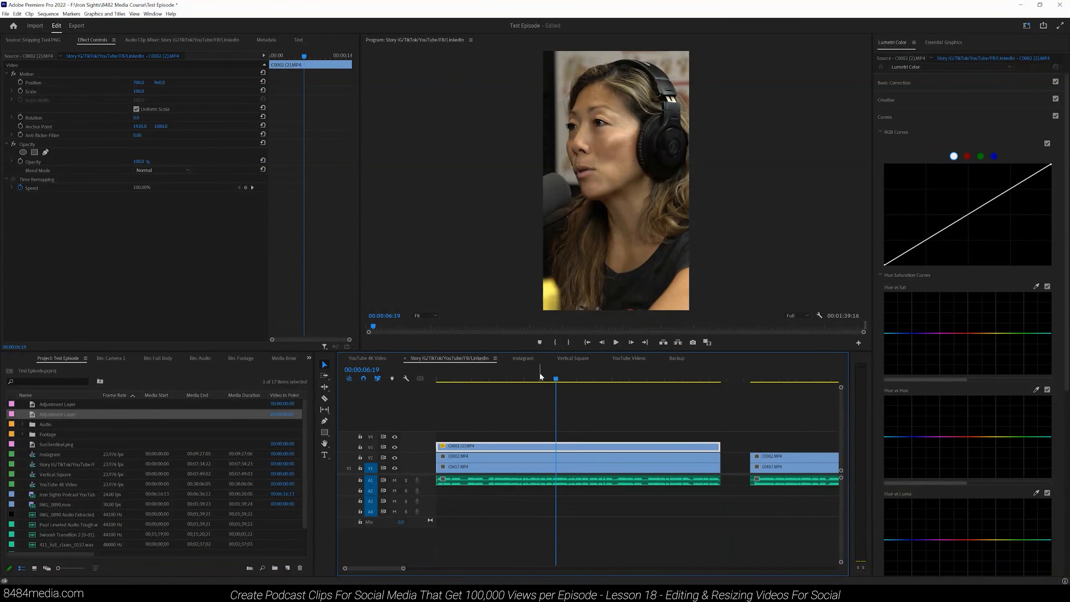
Step: Set the V3 clip's scale to 114%
{"action": "left_click_drag", "start_coordinate": [139, 91], "coordinate": [118, 81]}
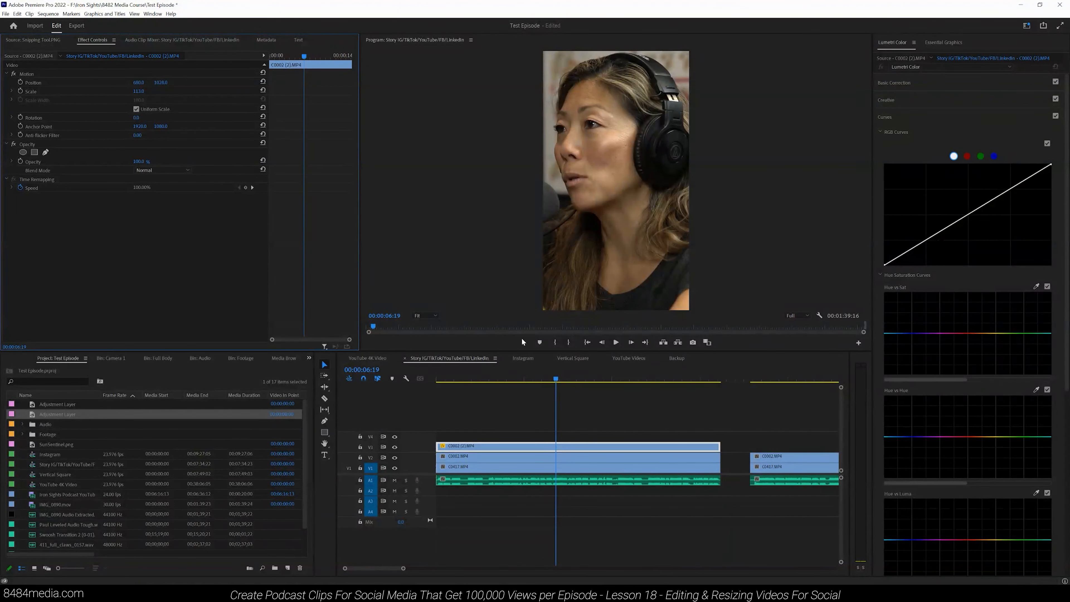
{"action": "left_click", "coordinate": [564, 378]}
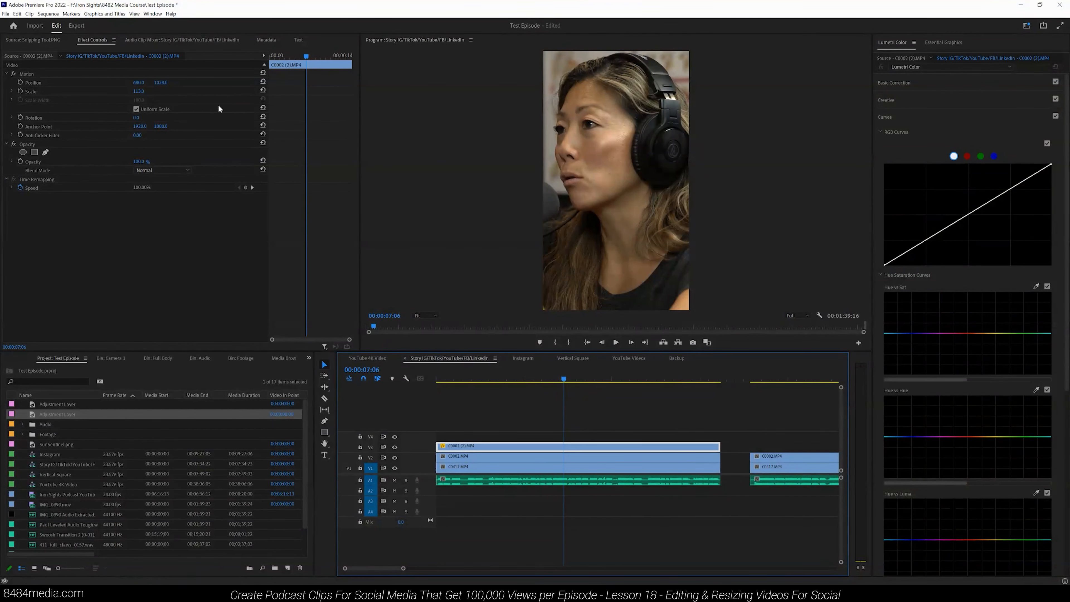
{"action": "left_click", "coordinate": [141, 91]}
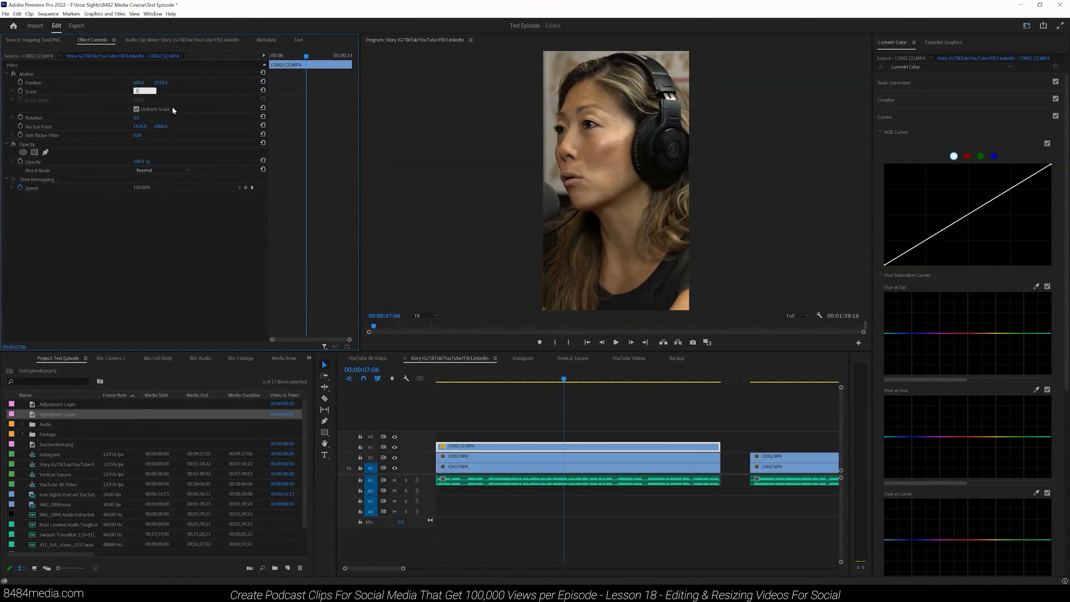
{"action": "type", "text": "100"}
{"action": "key", "text": "Return"}
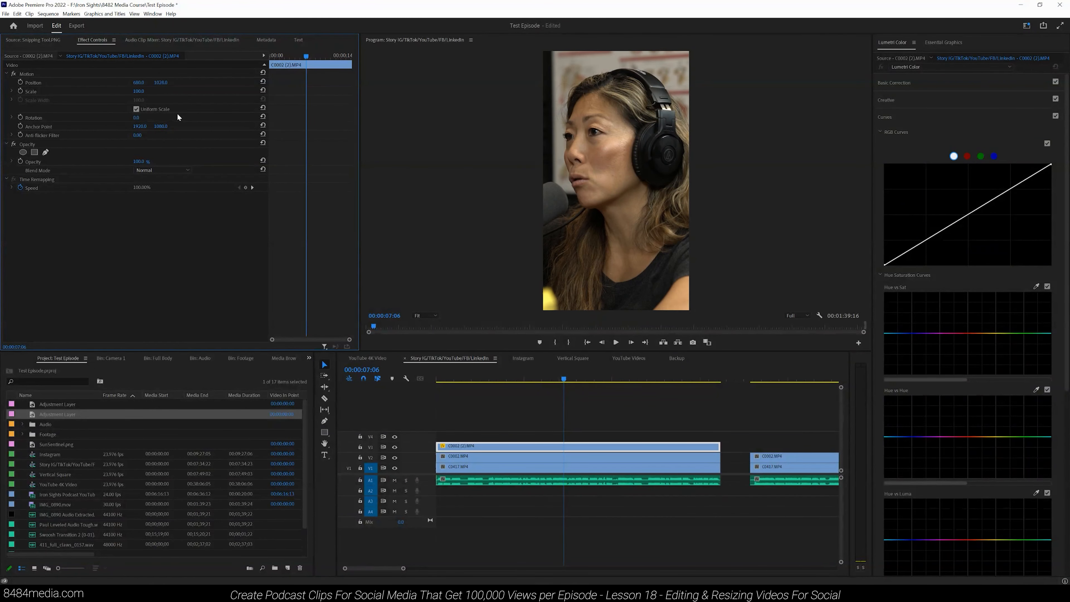
{"action": "left_click", "coordinate": [140, 91]}
{"action": "type", "text": "114"}
{"action": "key", "text": "Return"}
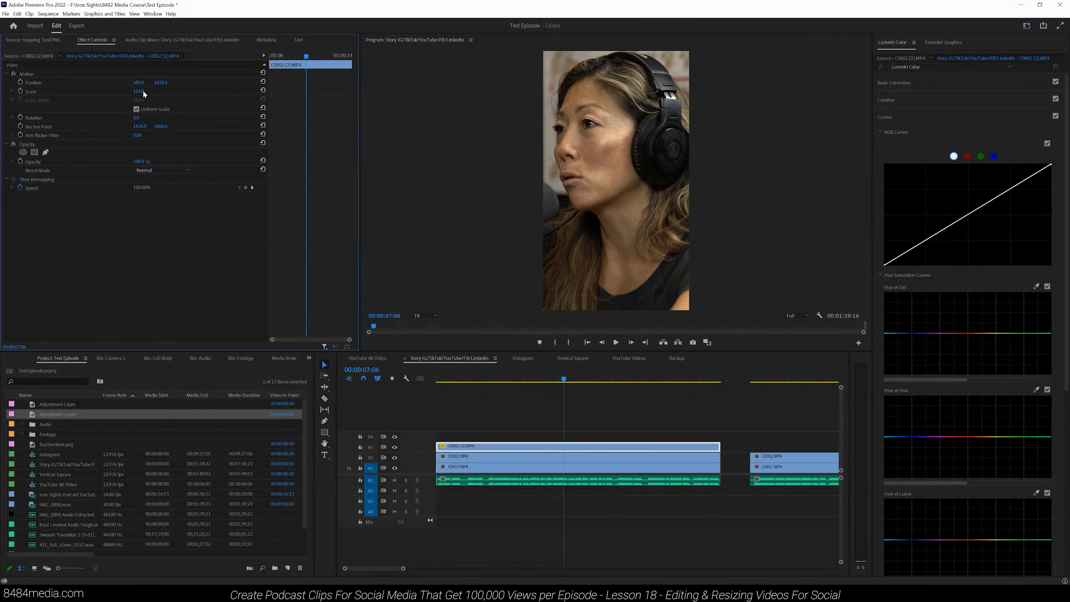
Step: Shift the V3 clip's horizontal position to reframe the speaker, resetting its rotation to 0
{"action": "left_click_drag", "start_coordinate": [163, 82], "coordinate": [127, 80]}
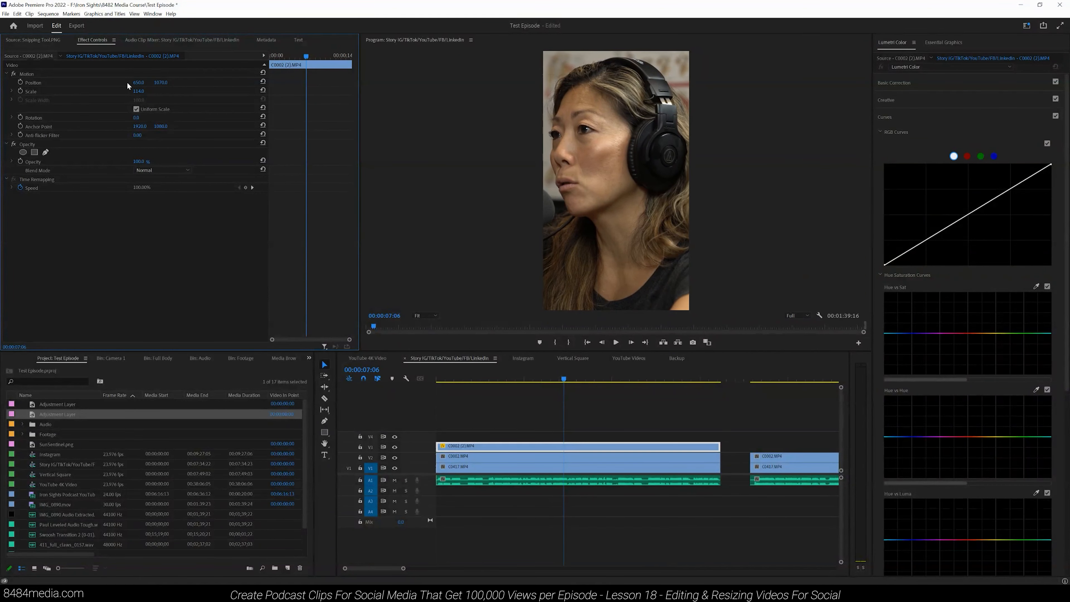
{"action": "left_click_drag", "start_coordinate": [137, 117], "coordinate": [136, 117]}
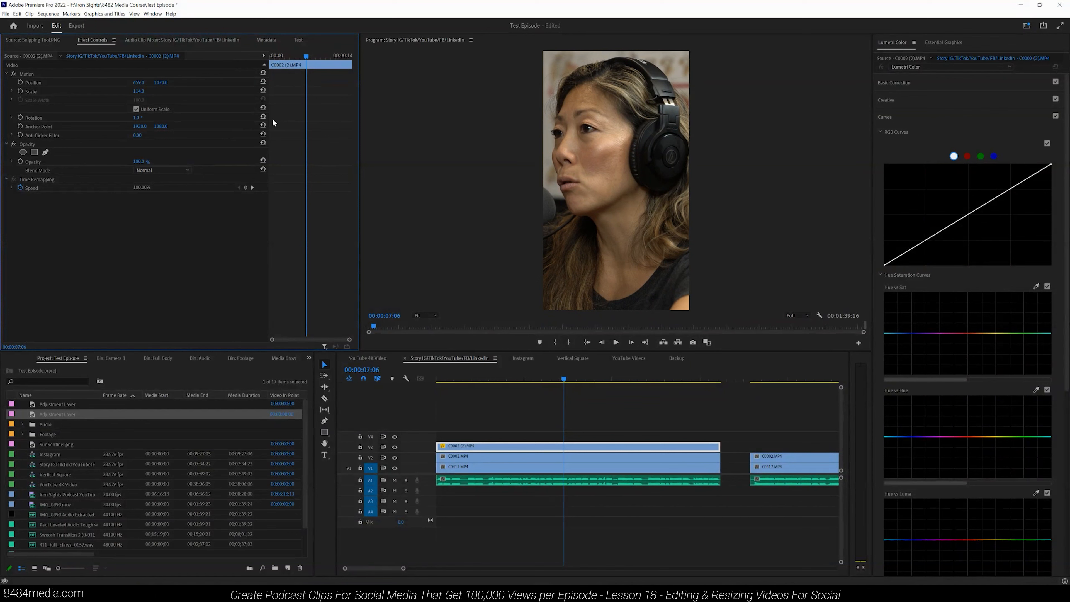
{"action": "left_click", "coordinate": [263, 116]}
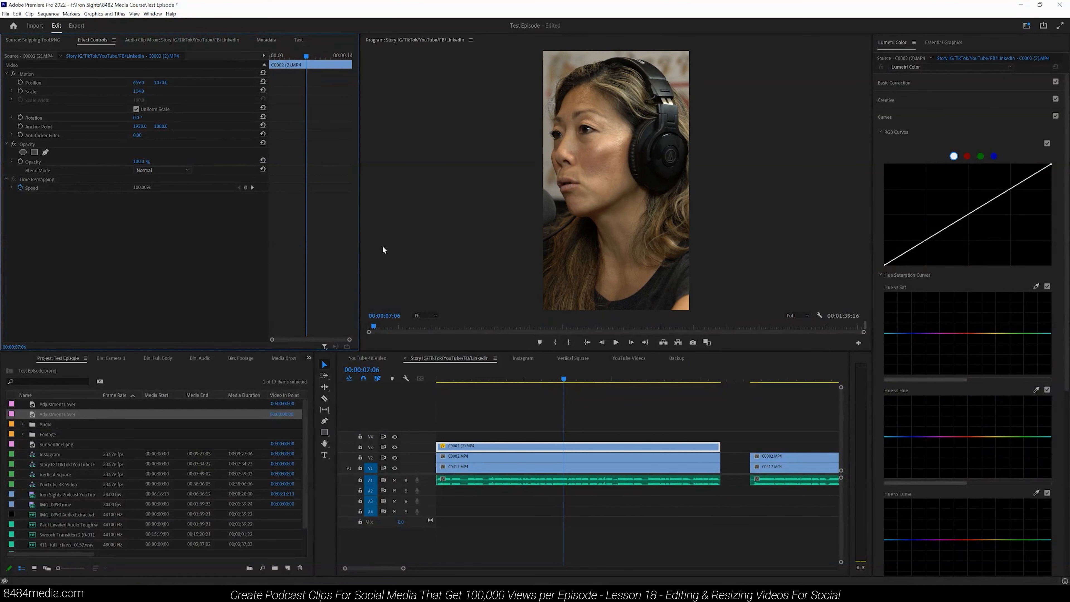
Step: Hide track V3's output and select the clip on track V2 underneath
{"action": "left_click", "coordinate": [576, 377]}
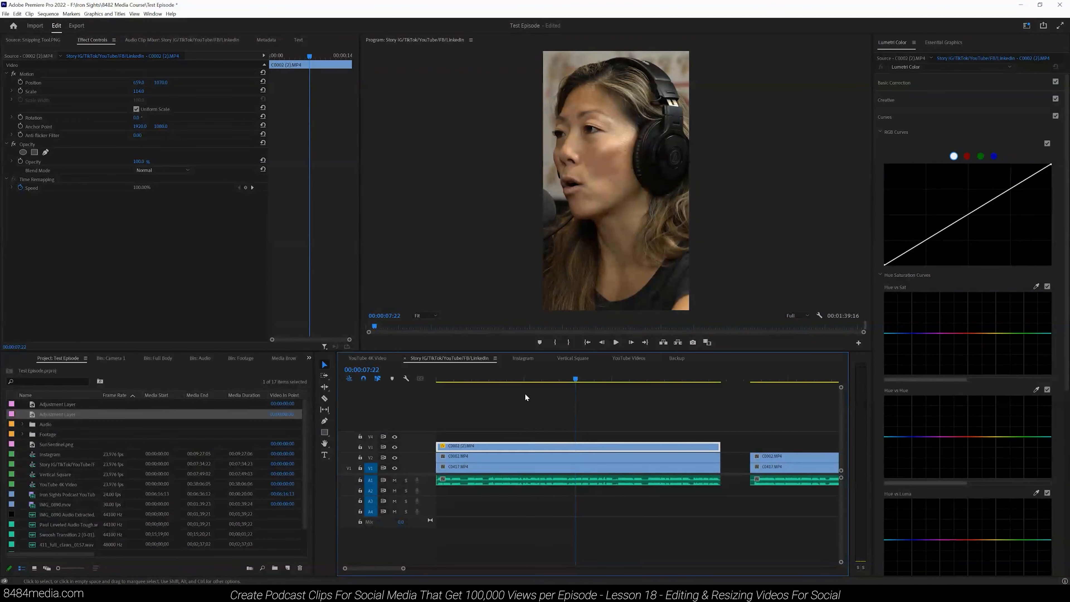
{"action": "left_click", "coordinate": [395, 448]}
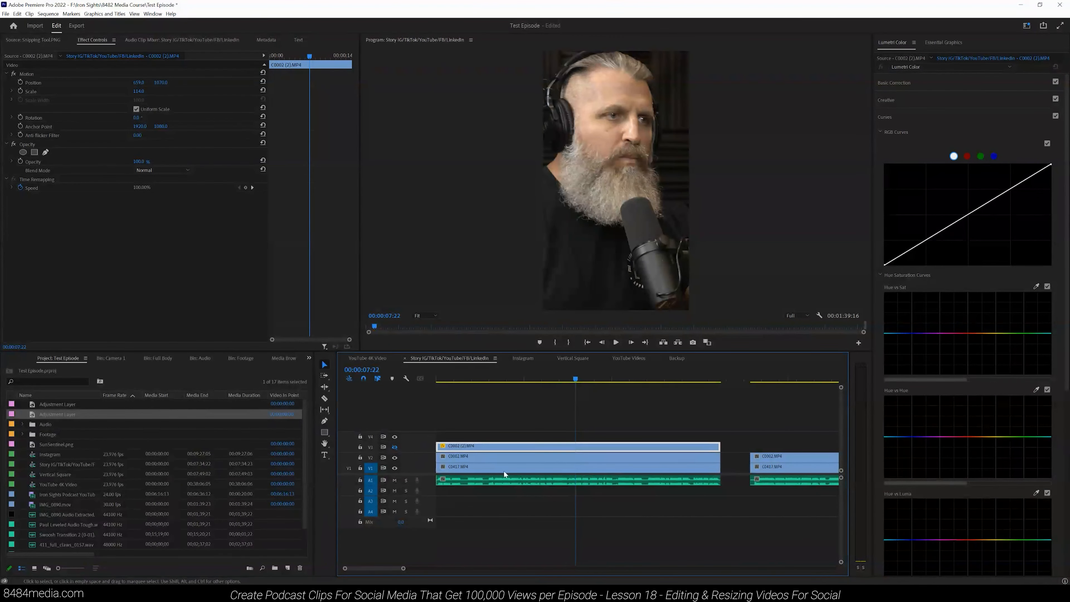
{"action": "key", "text": "space"}
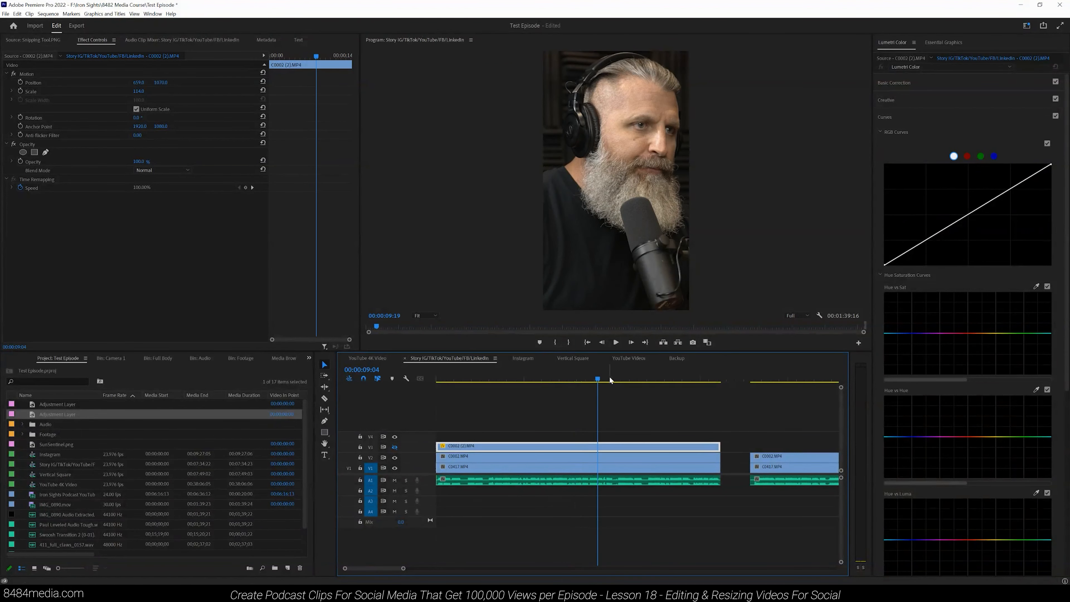
{"action": "left_click", "coordinate": [494, 379]}
{"action": "left_click", "coordinate": [506, 456]}
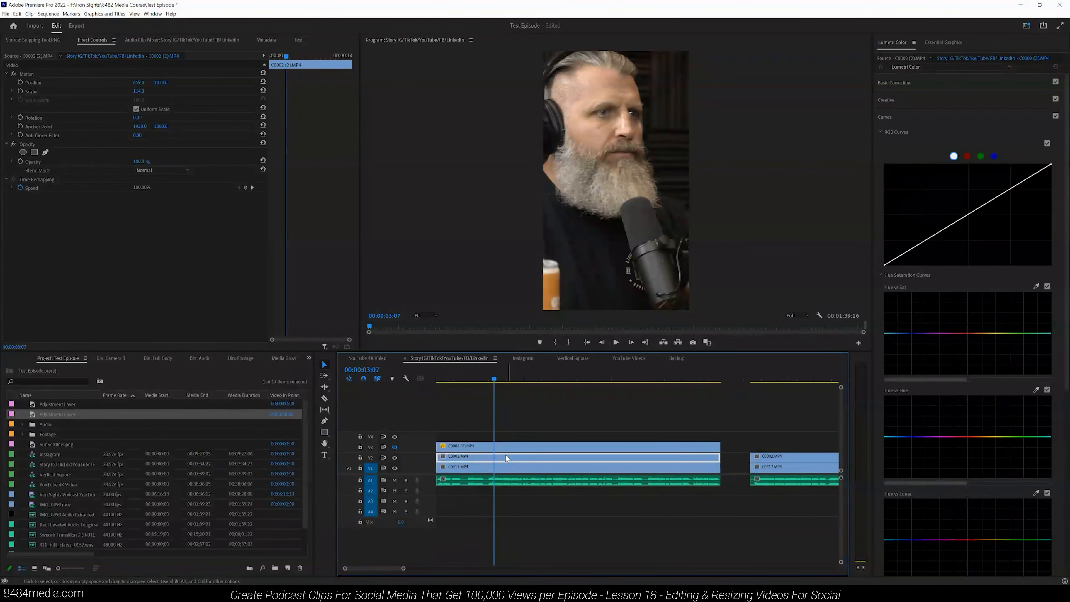
Step: Reduce the V2 clip's scale and shift its horizontal position to frame the speaker in the vertical view
{"action": "left_click_drag", "start_coordinate": [130, 90], "coordinate": [152, 97]}
{"action": "left_click", "coordinate": [460, 376]}
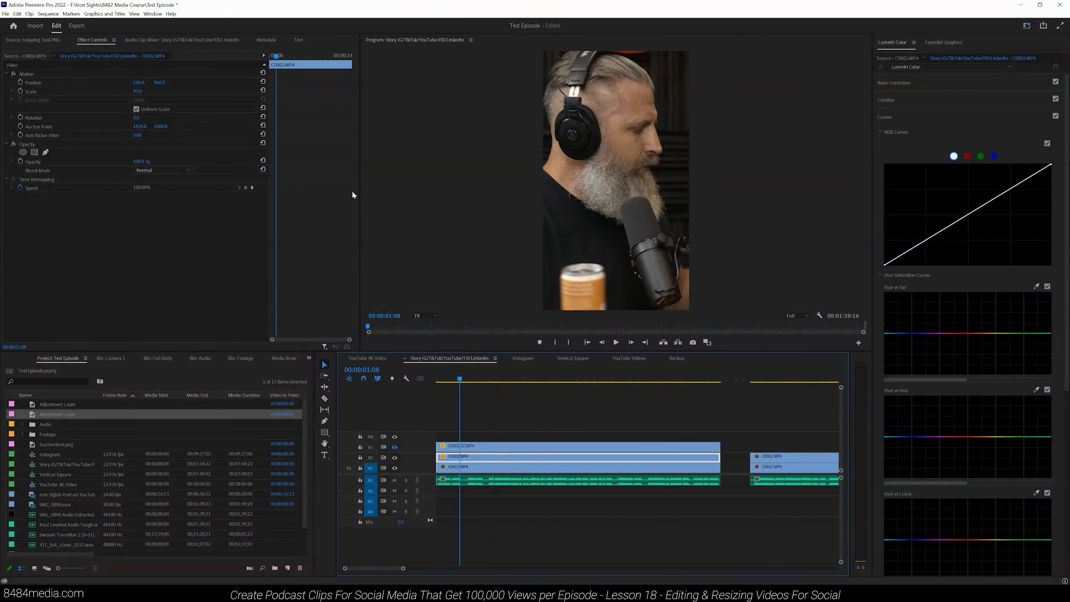
{"action": "mouse_move", "coordinate": [162, 84]}
{"action": "left_mouse_down"}
{"action": "mouse_move", "coordinate": [181, 80]}
{"action": "mouse_move", "coordinate": [152, 86]}
{"action": "mouse_move", "coordinate": [173, 81]}
{"action": "left_mouse_up"}
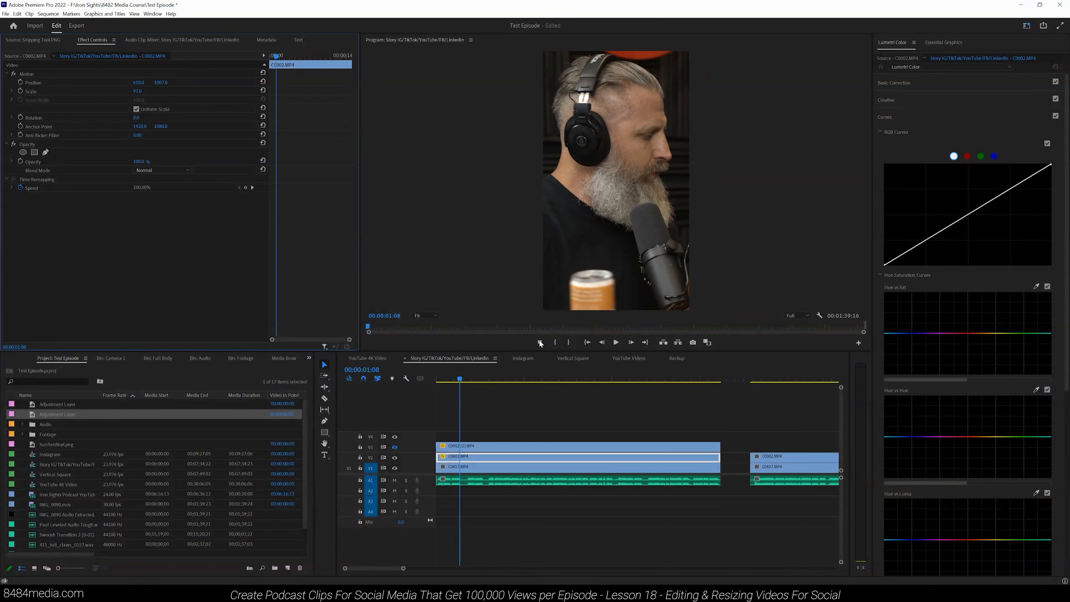
{"action": "left_click", "coordinate": [671, 378]}
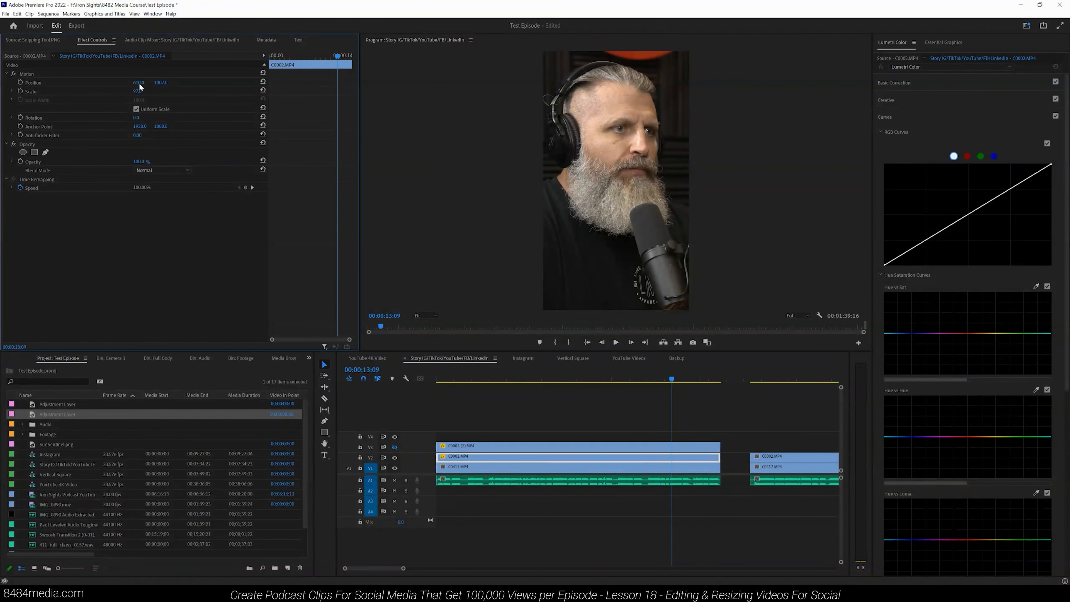
{"action": "left_click_drag", "start_coordinate": [139, 83], "coordinate": [155, 84]}
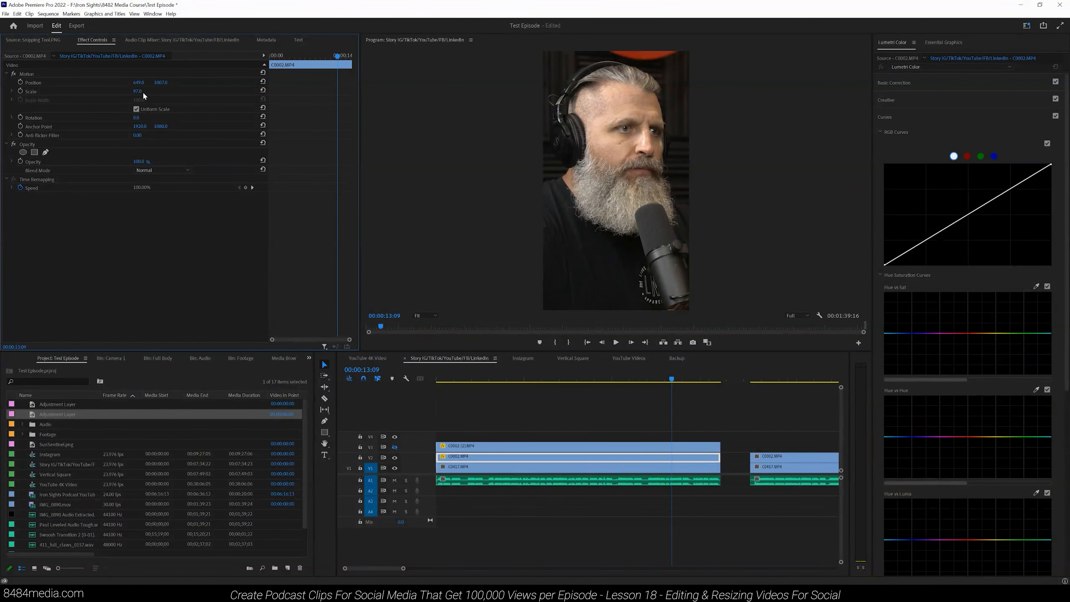
Step: Select the bottom-track clip under the playhead and shift its horizontal position to frame the speaker
{"action": "left_click", "coordinate": [705, 375]}
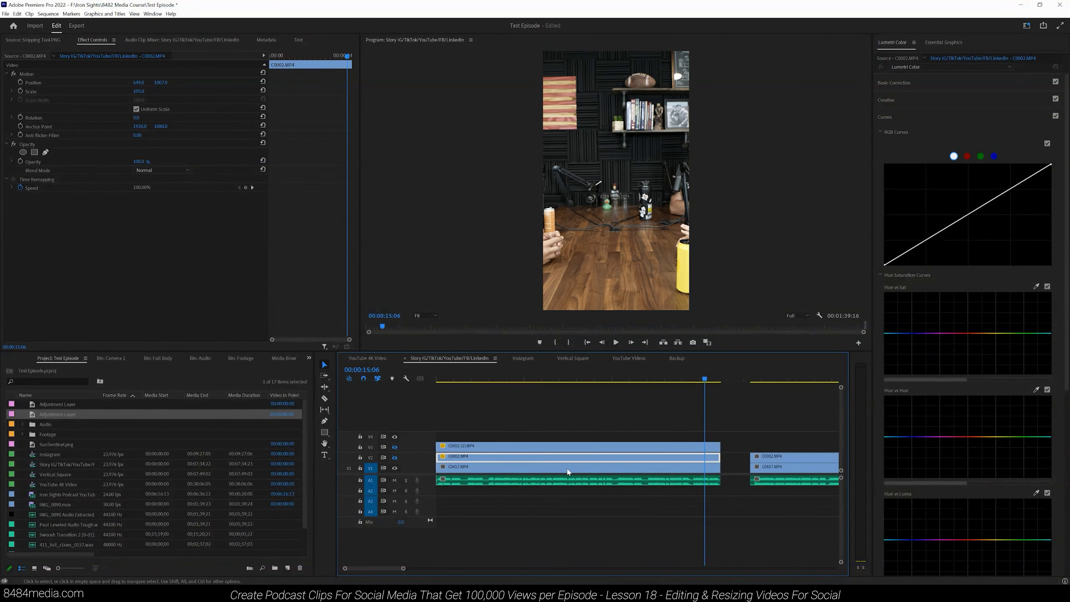
{"action": "left_click", "coordinate": [597, 377]}
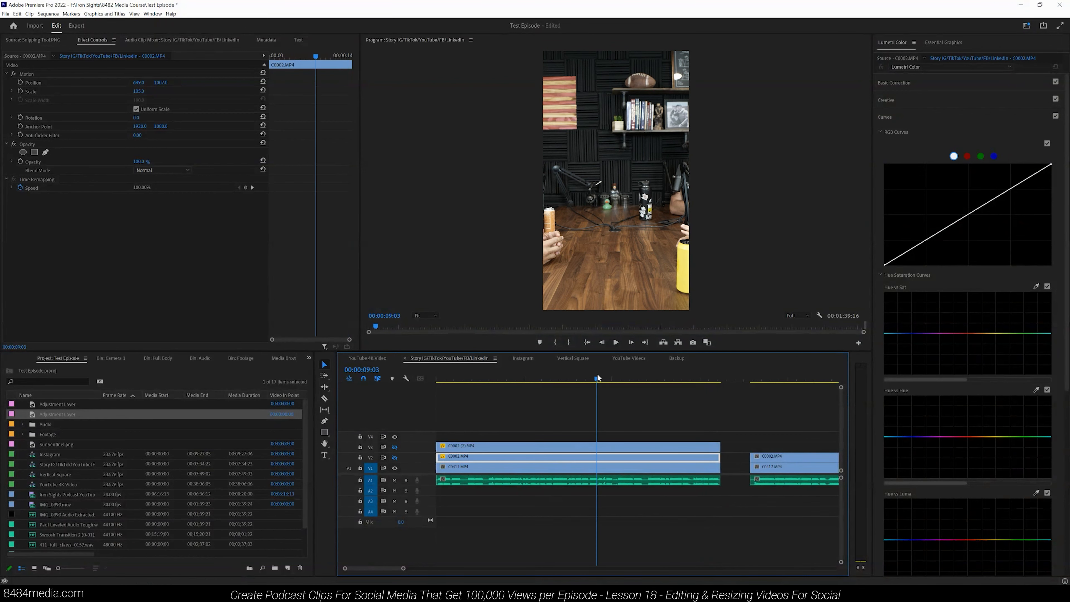
{"action": "left_click", "coordinate": [583, 466]}
{"action": "mouse_move", "coordinate": [146, 86]}
{"action": "left_mouse_down"}
{"action": "mouse_move", "coordinate": [294, 96]}
{"action": "mouse_move", "coordinate": [745, 173]}
{"action": "mouse_move", "coordinate": [563, 129]}
{"action": "mouse_move", "coordinate": [71, 69]}
{"action": "mouse_move", "coordinate": [515, 164]}
{"action": "mouse_move", "coordinate": [34, 78]}
{"action": "mouse_move", "coordinate": [126, 79]}
{"action": "left_mouse_up"}
Step: Turn the outputs of tracks V3 and V2 back on and deselect the clips
{"action": "left_click", "coordinate": [395, 447]}
{"action": "left_click", "coordinate": [395, 457]}
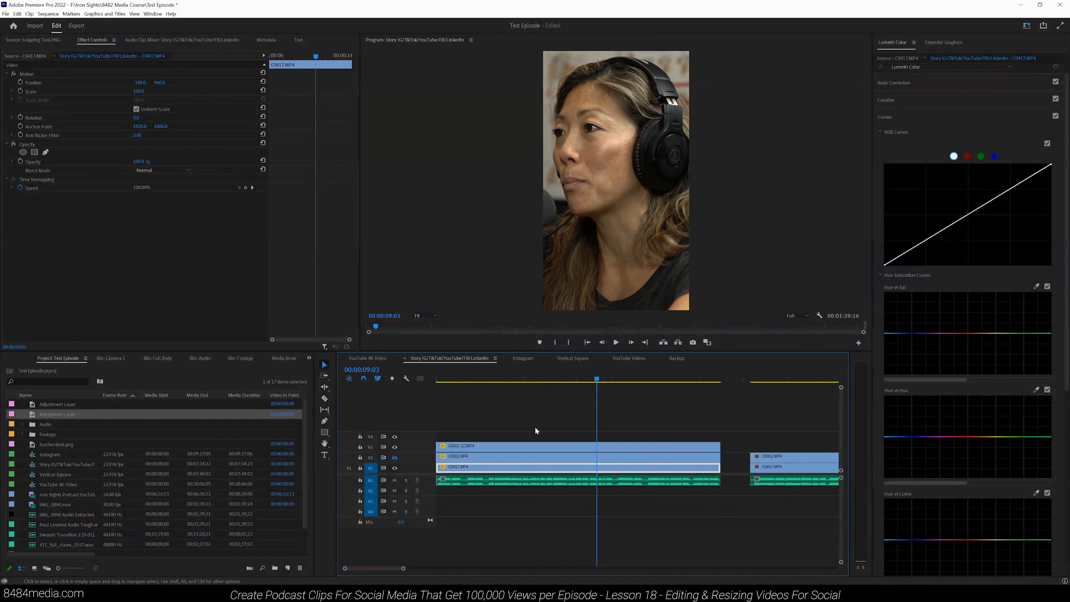
{"action": "left_click", "coordinate": [394, 457]}
{"action": "left_click", "coordinate": [508, 426]}
Step: Examine the arrangement of clips across the whole Story sequence
{"action": "left_click_drag", "start_coordinate": [403, 568], "coordinate": [782, 570]}
{"action": "left_click_drag", "start_coordinate": [677, 470], "coordinate": [398, 469]}
{"action": "key", "text": "Delete"}
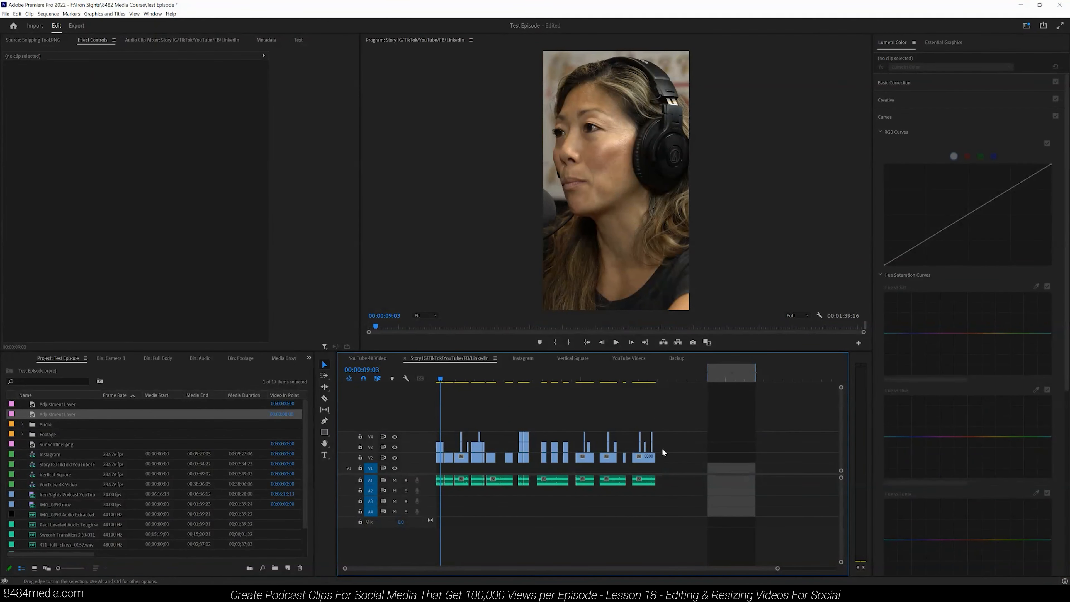
{"action": "left_click_drag", "start_coordinate": [659, 458], "coordinate": [441, 468]}
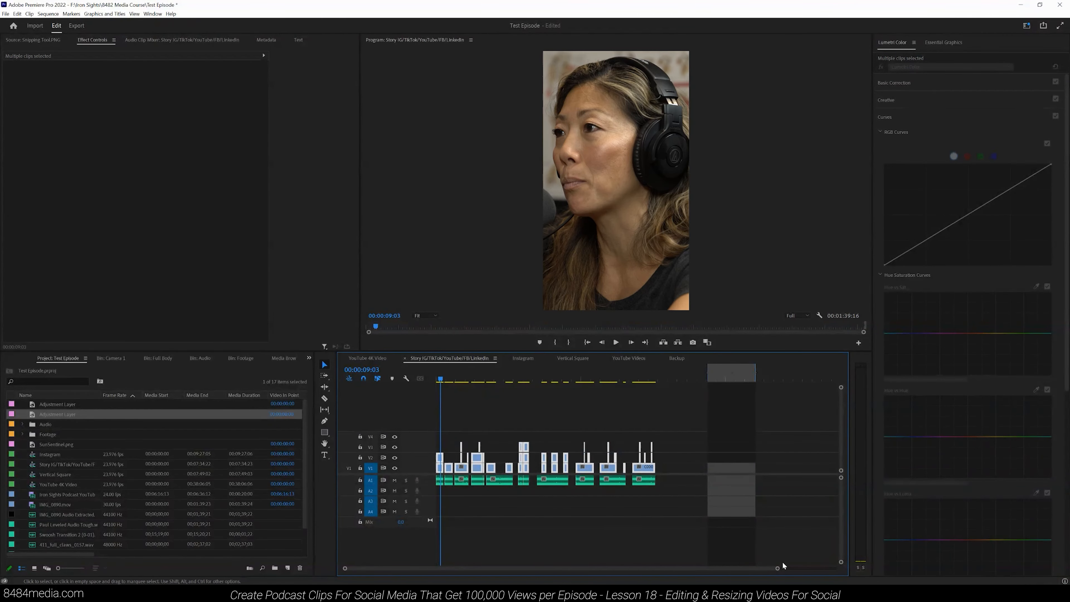
{"action": "left_click_drag", "start_coordinate": [777, 568], "coordinate": [627, 569]}
{"action": "left_click", "coordinate": [625, 545]}
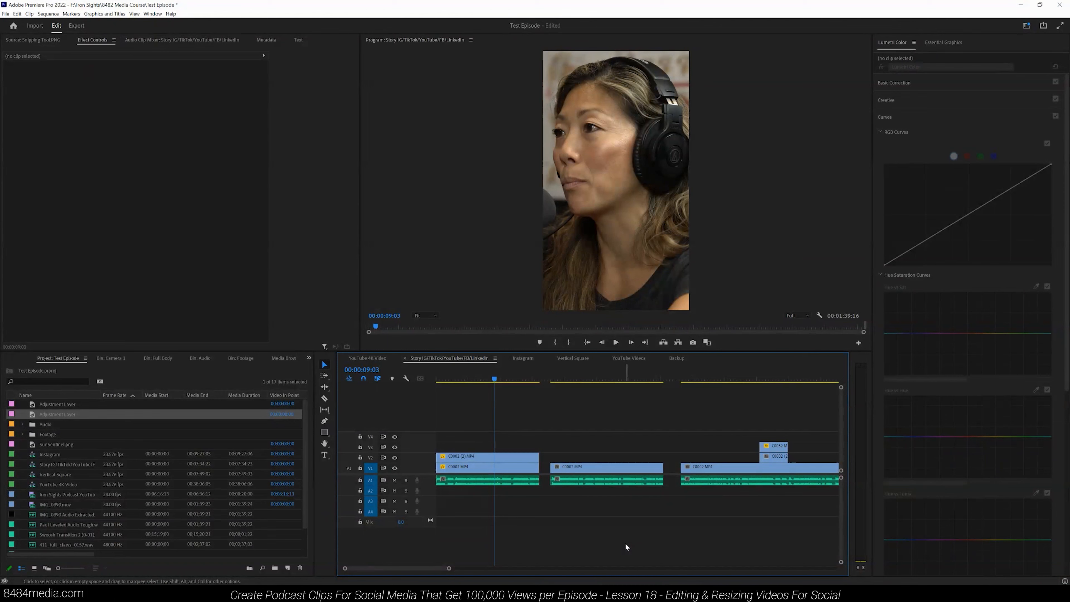
Step: Hide track V2's output to reveal the man's clip on the bottom track
{"action": "left_click", "coordinate": [599, 379]}
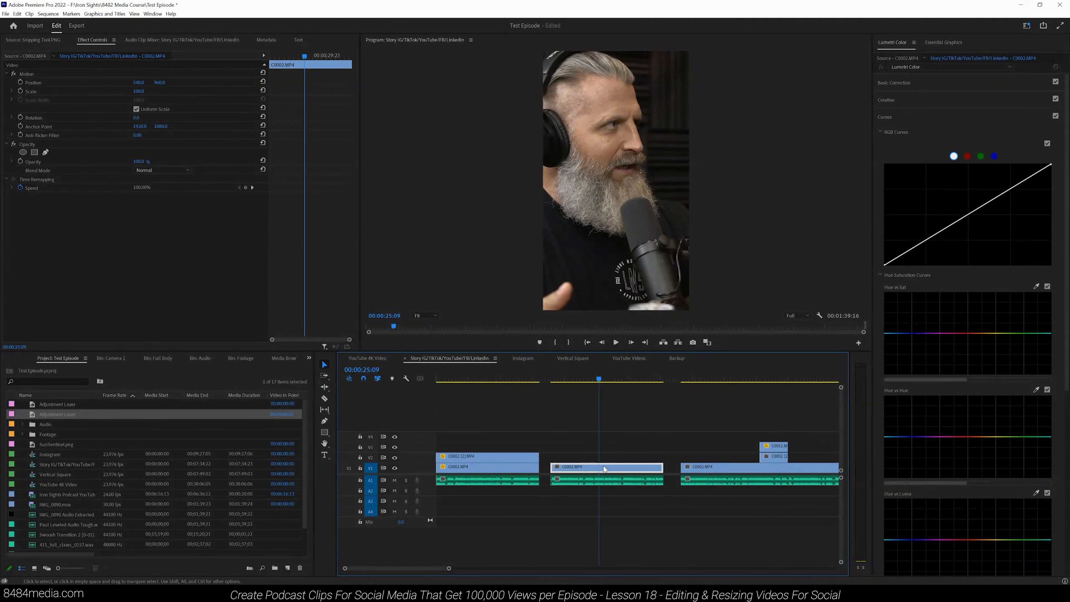
{"action": "left_click", "coordinate": [491, 467]}
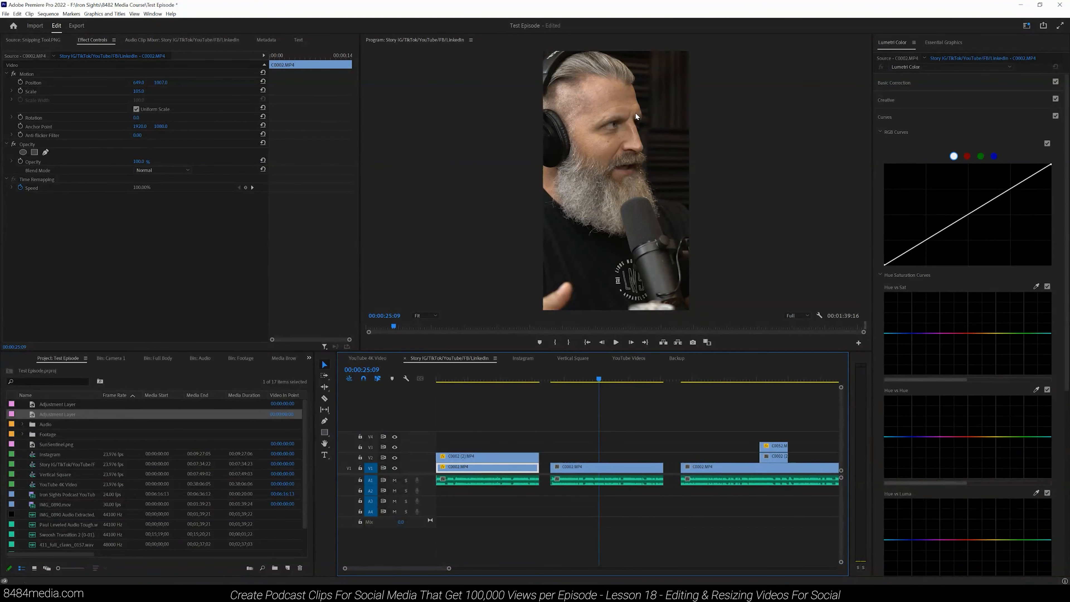
{"action": "left_click", "coordinate": [506, 377]}
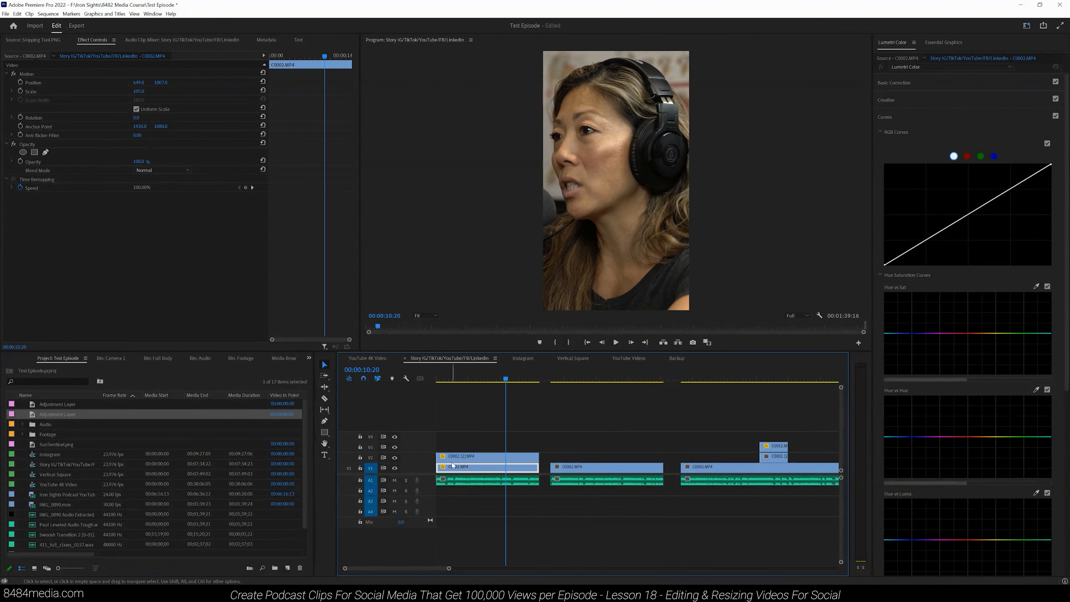
{"action": "left_click", "coordinate": [394, 458]}
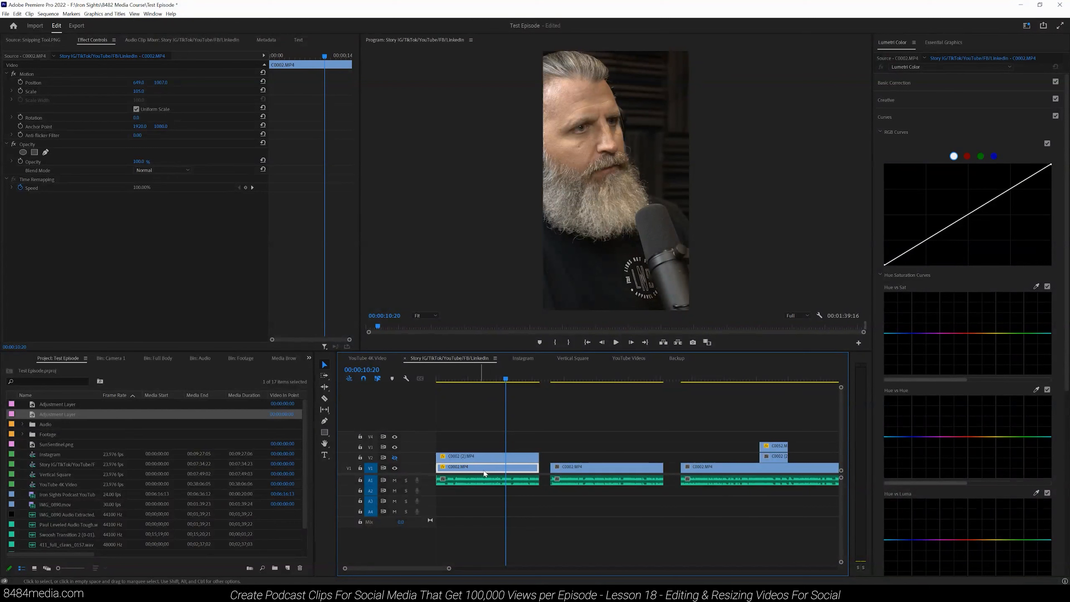
Step: Reframe the man's clip in the second segment by enlarging its scale
{"action": "left_click", "coordinate": [112, 75]}
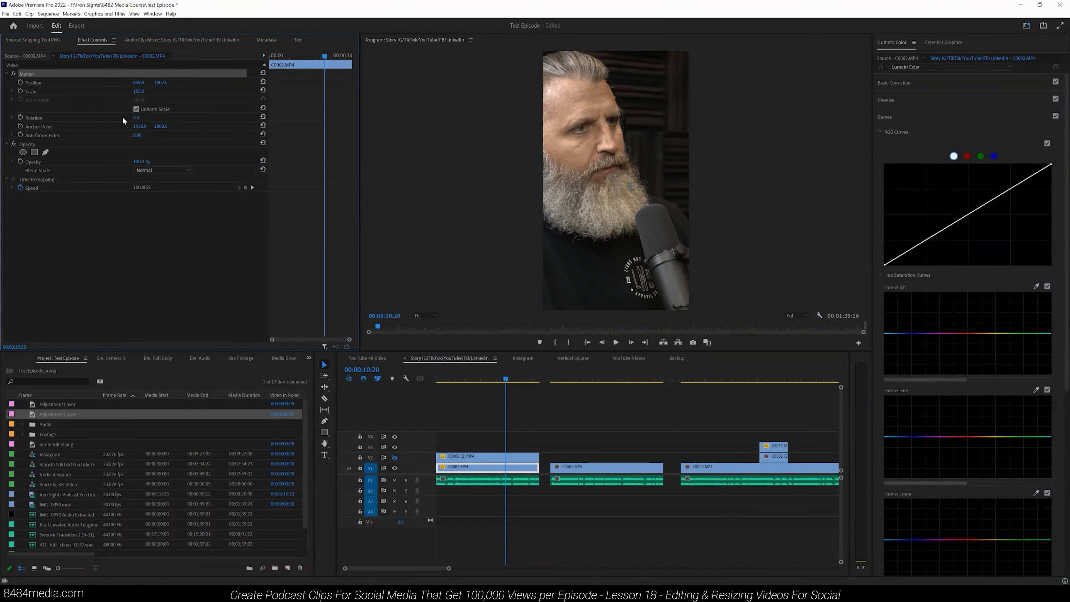
{"action": "left_click", "coordinate": [615, 379]}
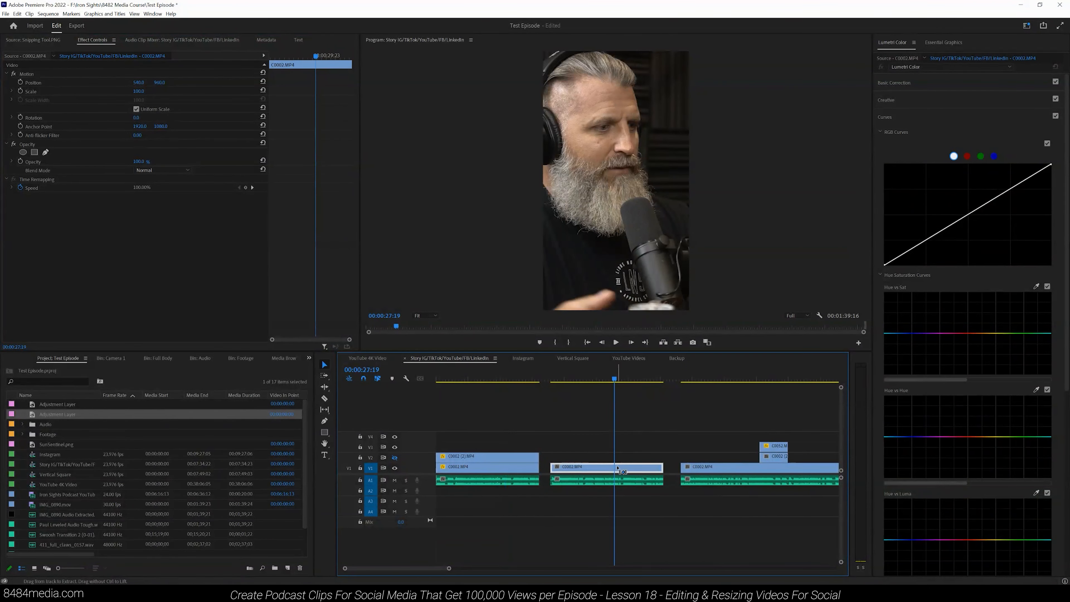
{"action": "left_click", "coordinate": [599, 377]}
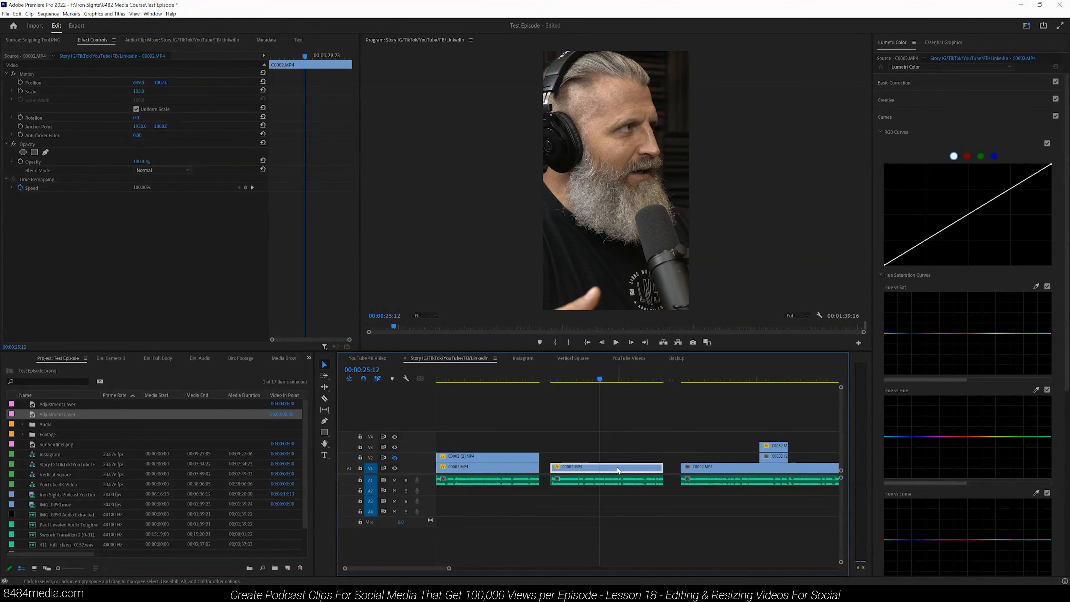
{"action": "left_click_drag", "start_coordinate": [145, 92], "coordinate": [172, 80]}
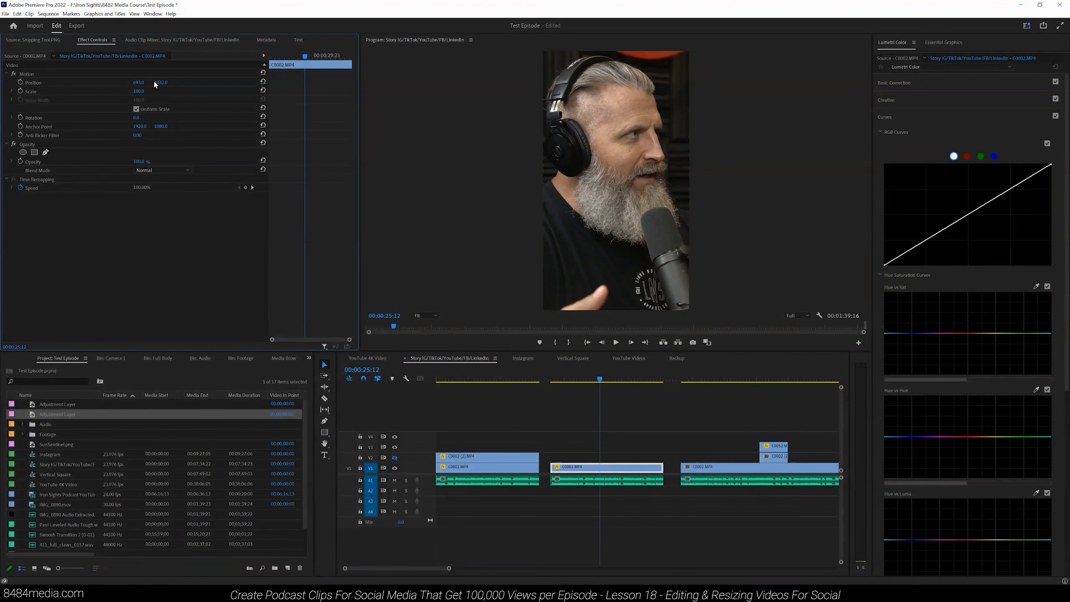
Step: Copy the man's clip Motion settings and paste them onto all his clips along the bottom track
{"action": "left_click", "coordinate": [143, 73]}
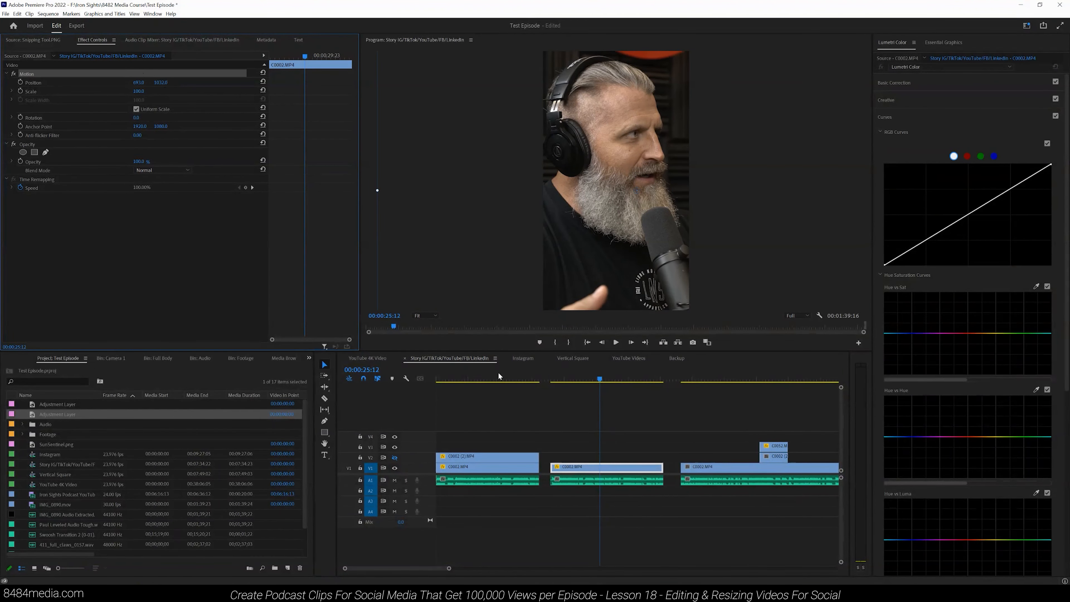
{"action": "left_click", "coordinate": [509, 469]}
{"action": "left_click_drag", "start_coordinate": [449, 568], "coordinate": [766, 568]}
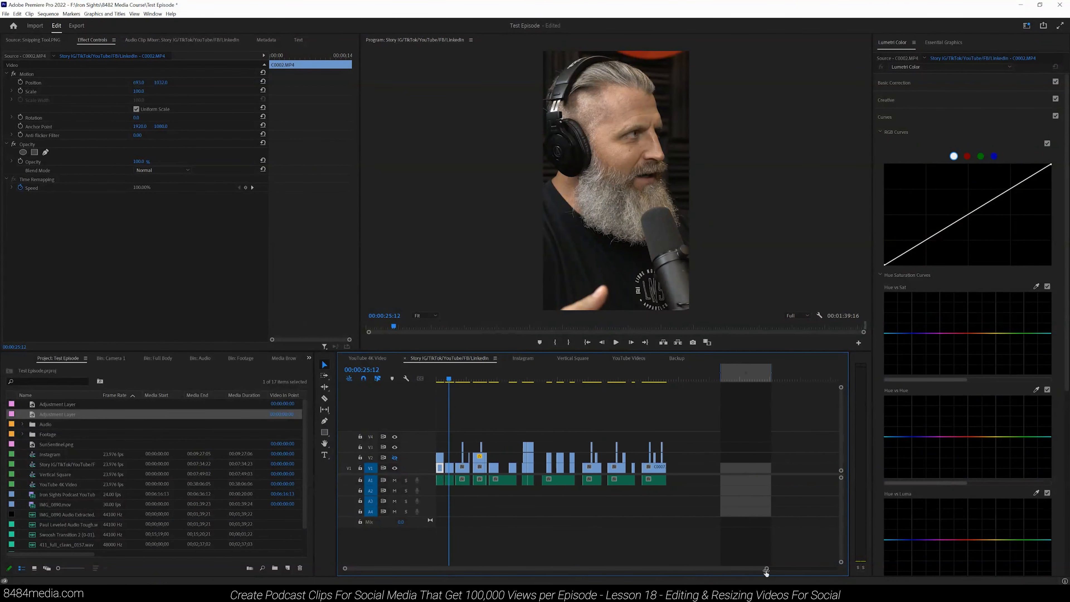
{"action": "left_click_drag", "start_coordinate": [687, 467], "coordinate": [463, 471]}
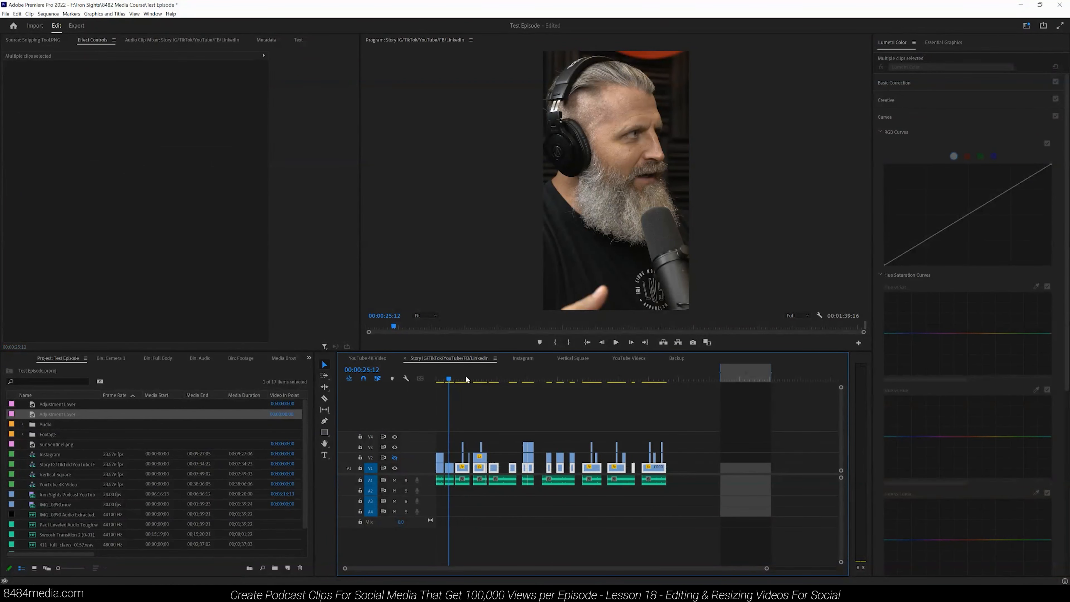
{"action": "left_click", "coordinate": [459, 379]}
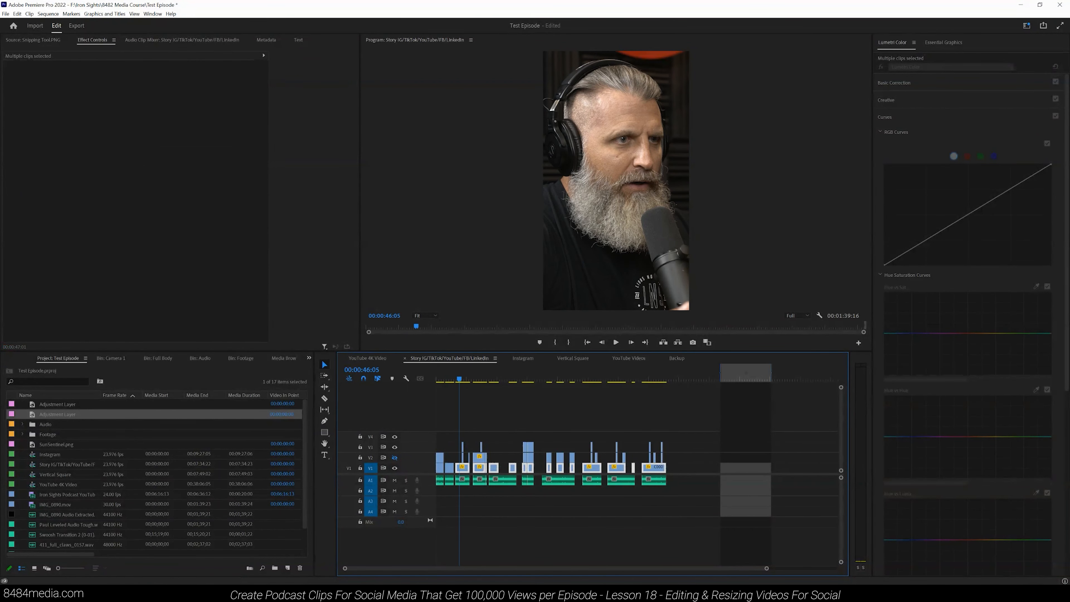
{"action": "left_click_drag", "start_coordinate": [762, 565], "coordinate": [508, 568]}
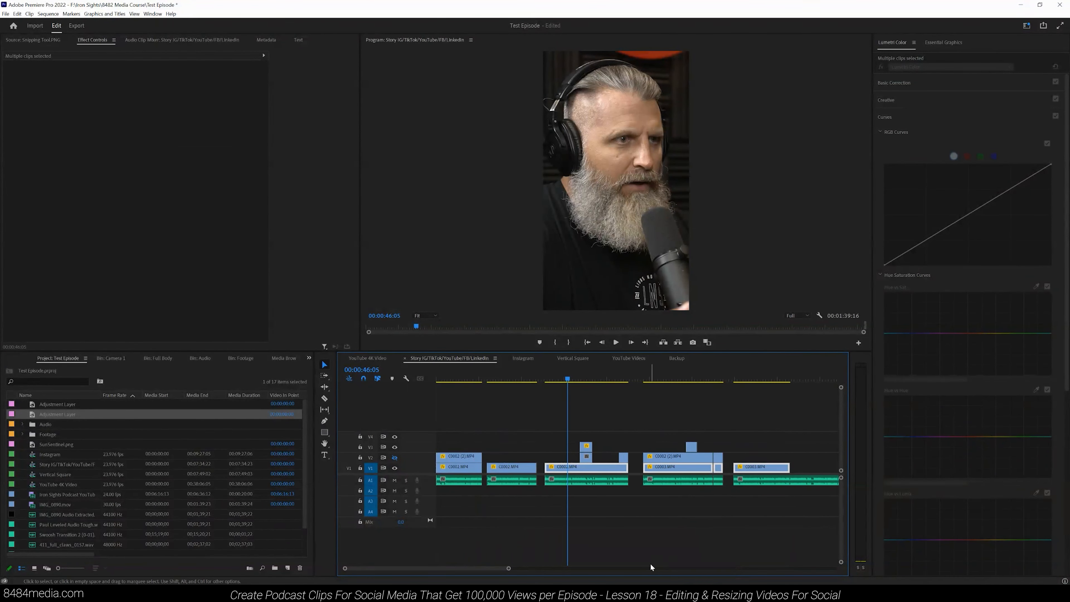
Step: Copy the woman's clip Motion settings and paste them onto all her clips on the track above
{"action": "left_click", "coordinate": [475, 376]}
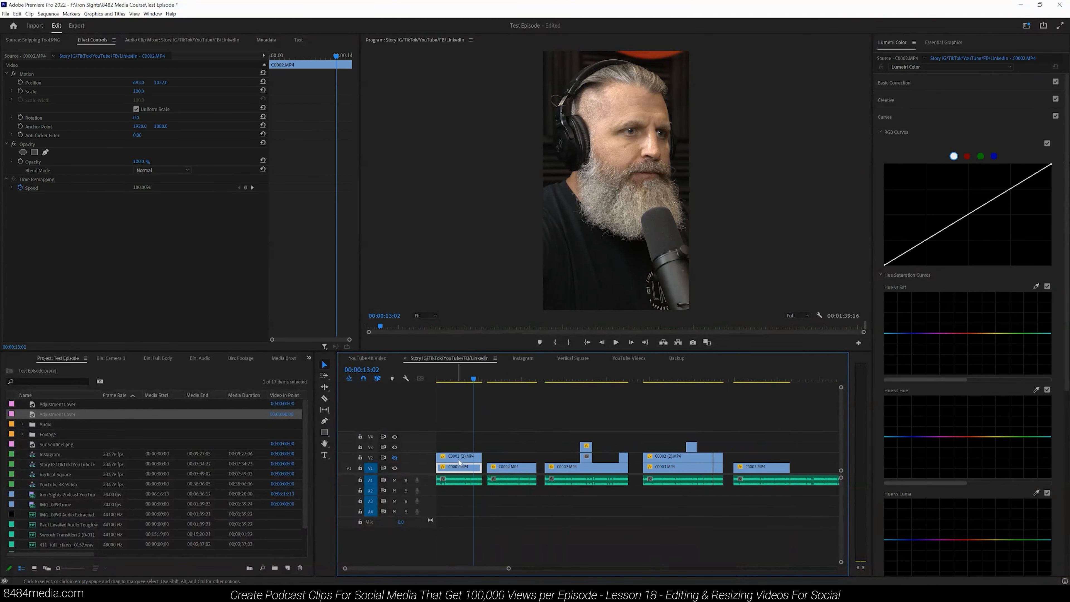
{"action": "left_click", "coordinate": [120, 72]}
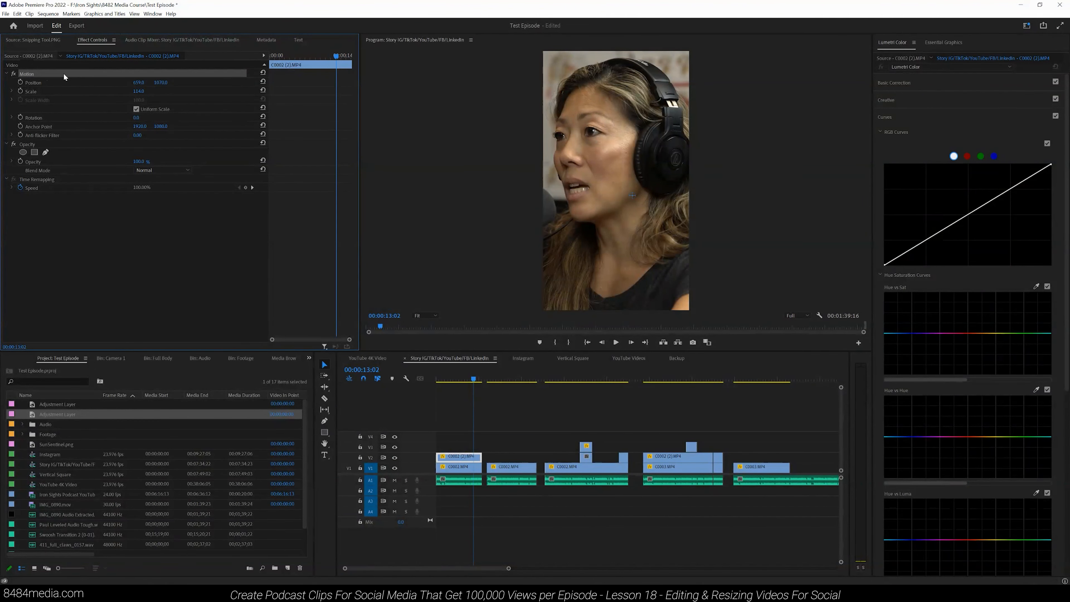
{"action": "left_click_drag", "start_coordinate": [509, 569], "coordinate": [750, 568]}
{"action": "left_click_drag", "start_coordinate": [700, 453], "coordinate": [455, 453]}
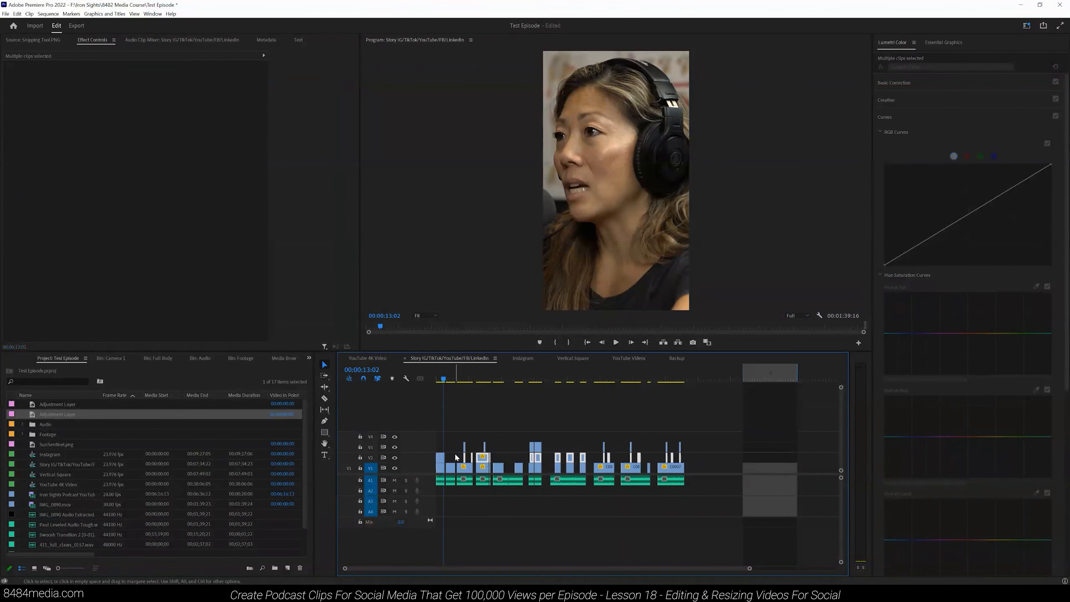
{"action": "left_click", "coordinate": [538, 380]}
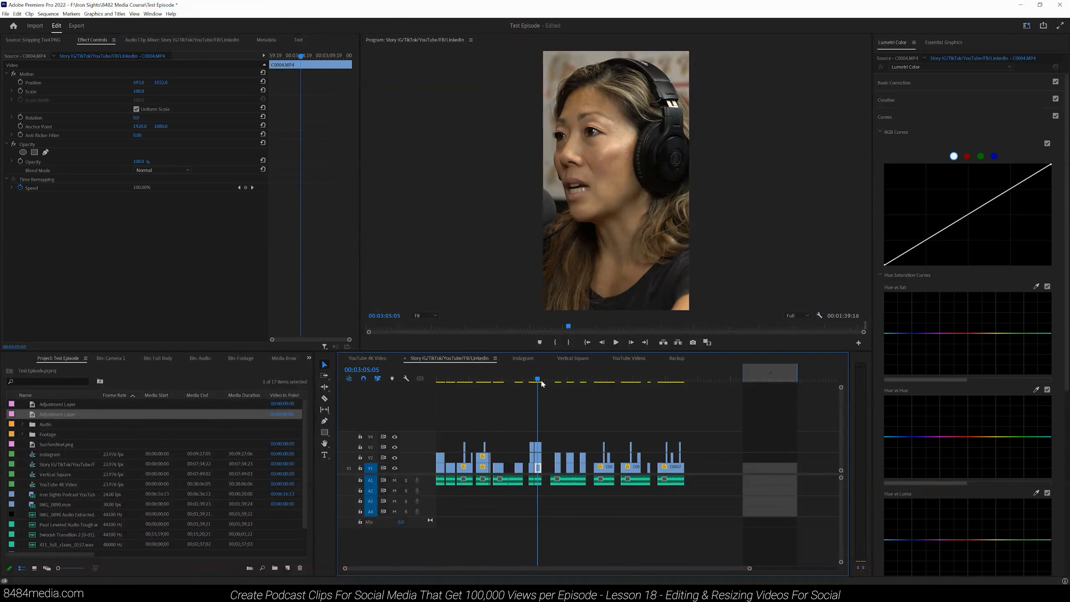
Step: Reposition and enlarge the capped speaker's V3 clip, then paste its Motion settings onto his other clips
{"action": "left_click", "coordinate": [538, 450]}
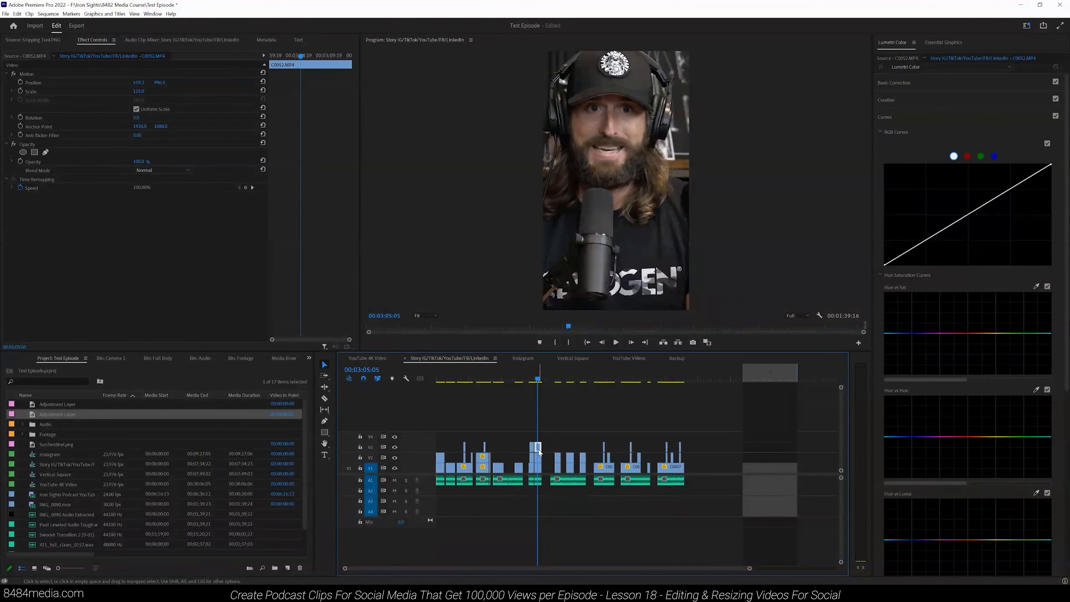
{"action": "left_click_drag", "start_coordinate": [161, 82], "coordinate": [190, 80]}
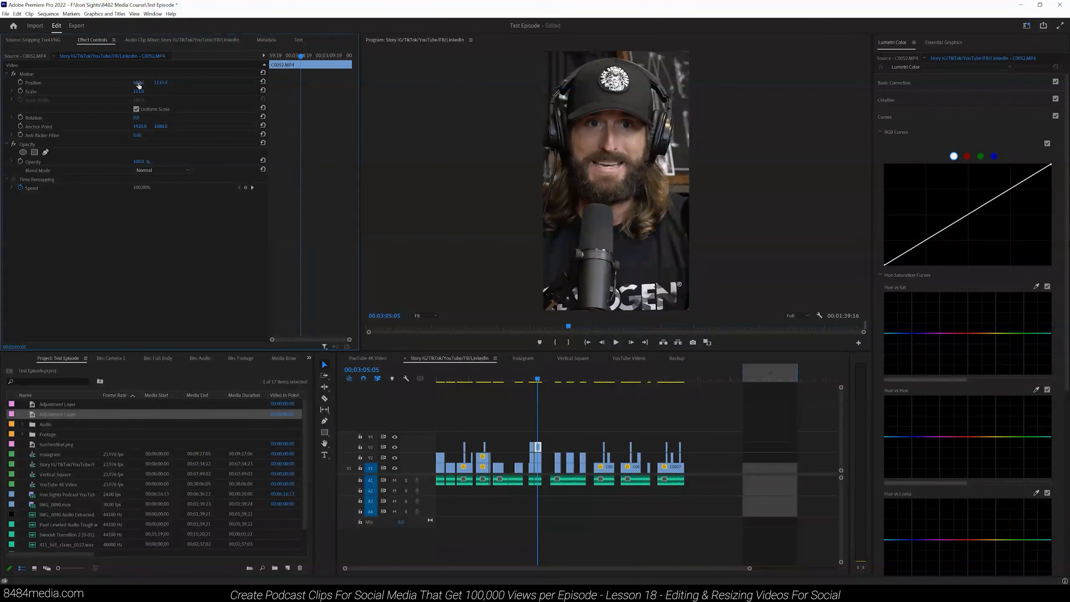
{"action": "left_click_drag", "start_coordinate": [154, 84], "coordinate": [144, 82]}
{"action": "left_click", "coordinate": [137, 71]}
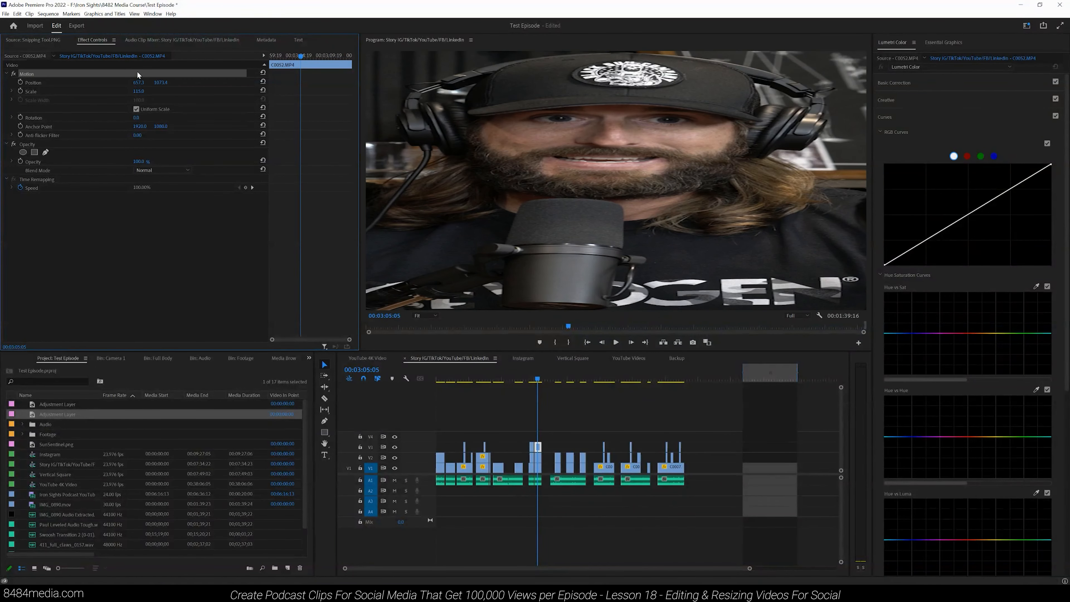
{"action": "left_click_drag", "start_coordinate": [453, 428], "coordinate": [730, 444]}
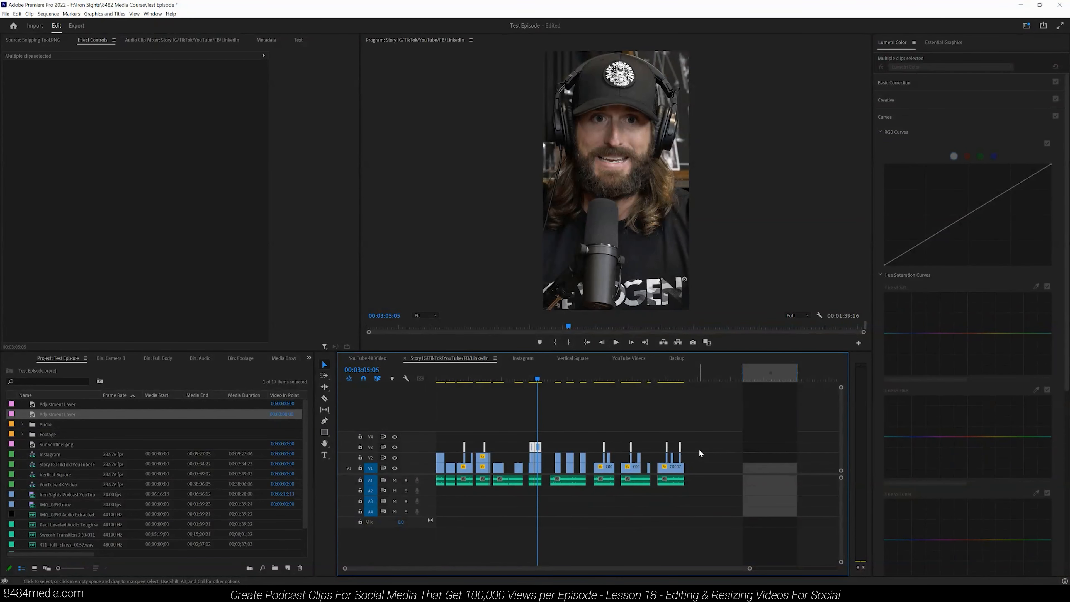
Step: Play back the sequence from the start to review the reframed speakers, selecting the woman's first clip
{"action": "left_click", "coordinate": [532, 378]}
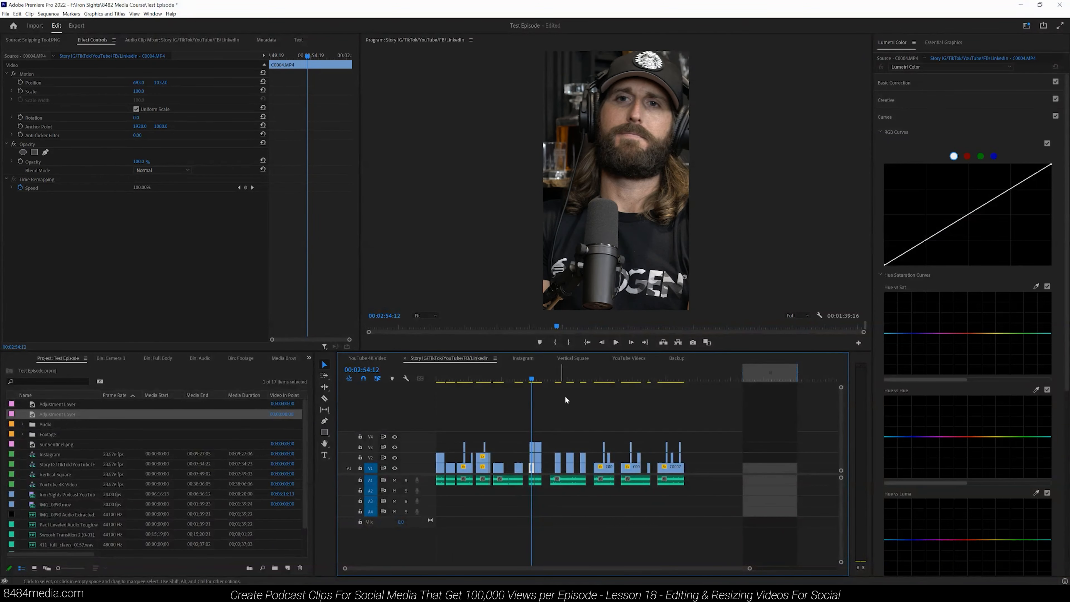
{"action": "left_click_drag", "start_coordinate": [749, 567], "coordinate": [608, 568]}
{"action": "left_click", "coordinate": [458, 379]}
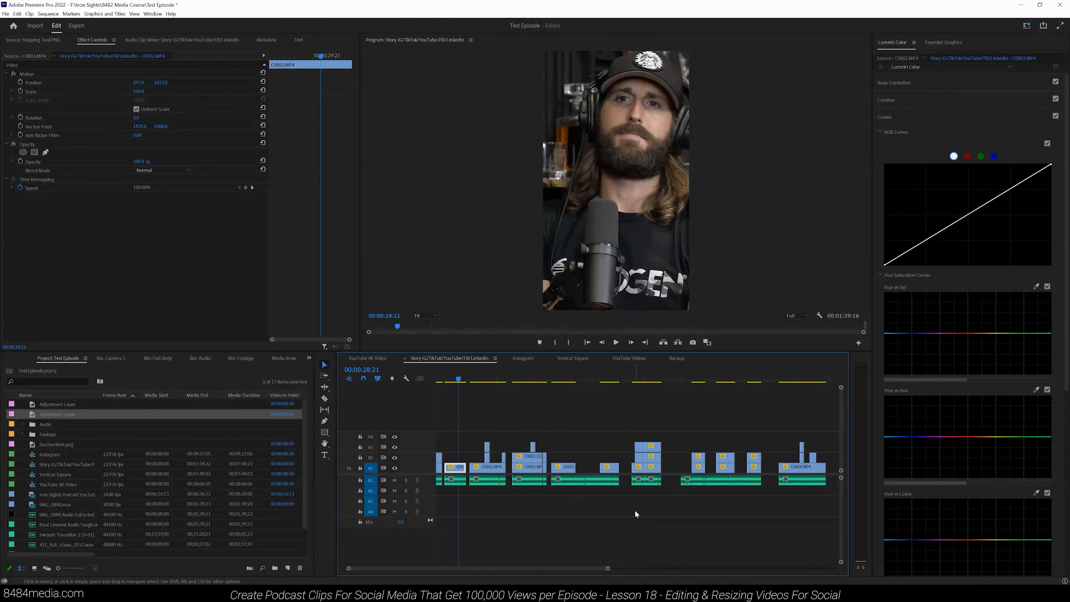
{"action": "left_click_drag", "start_coordinate": [607, 568], "coordinate": [578, 568]}
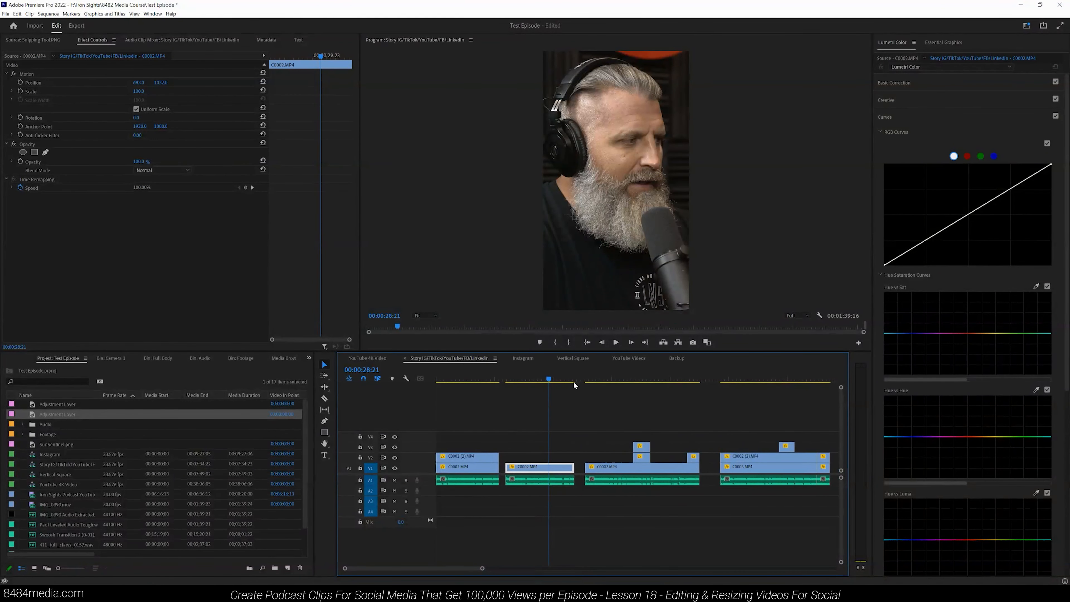
{"action": "key", "text": "Home"}
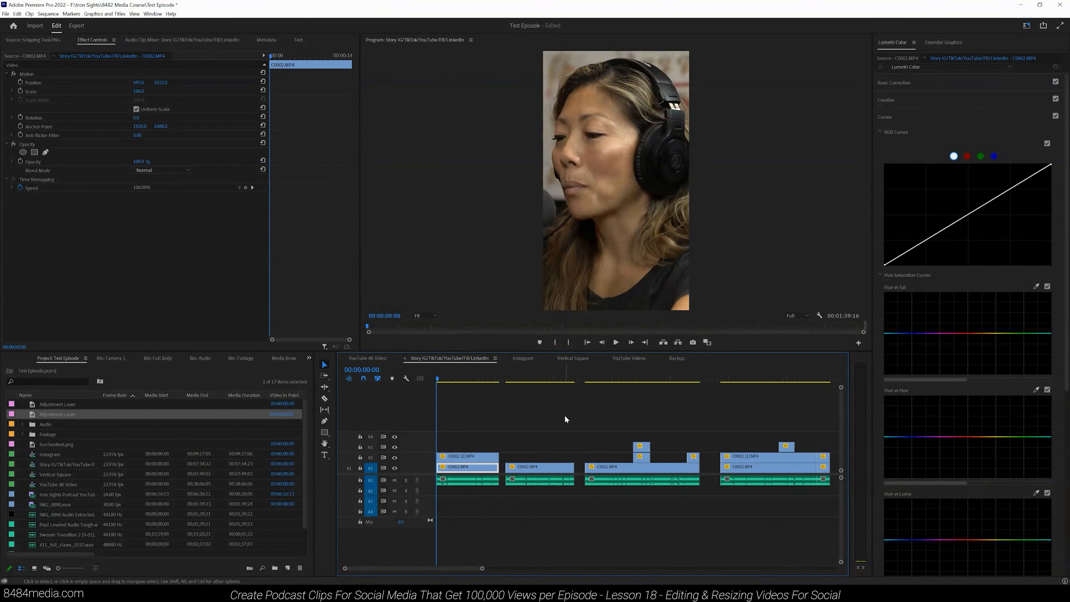
{"action": "left_click", "coordinate": [616, 343]}
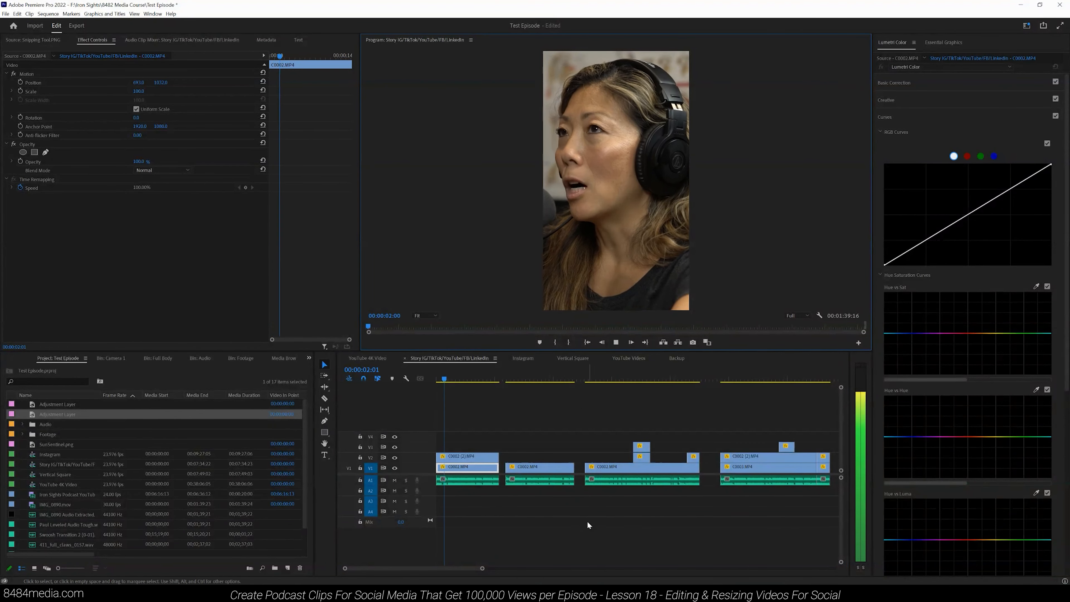
{"action": "left_click_drag", "start_coordinate": [483, 567], "coordinate": [426, 568]}
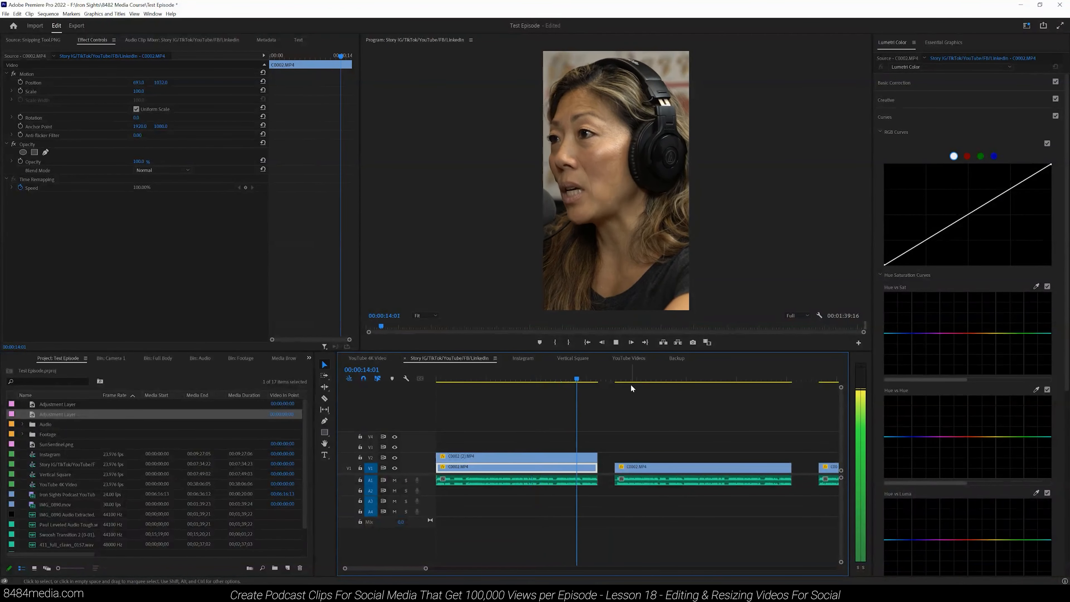
{"action": "left_click", "coordinate": [615, 343]}
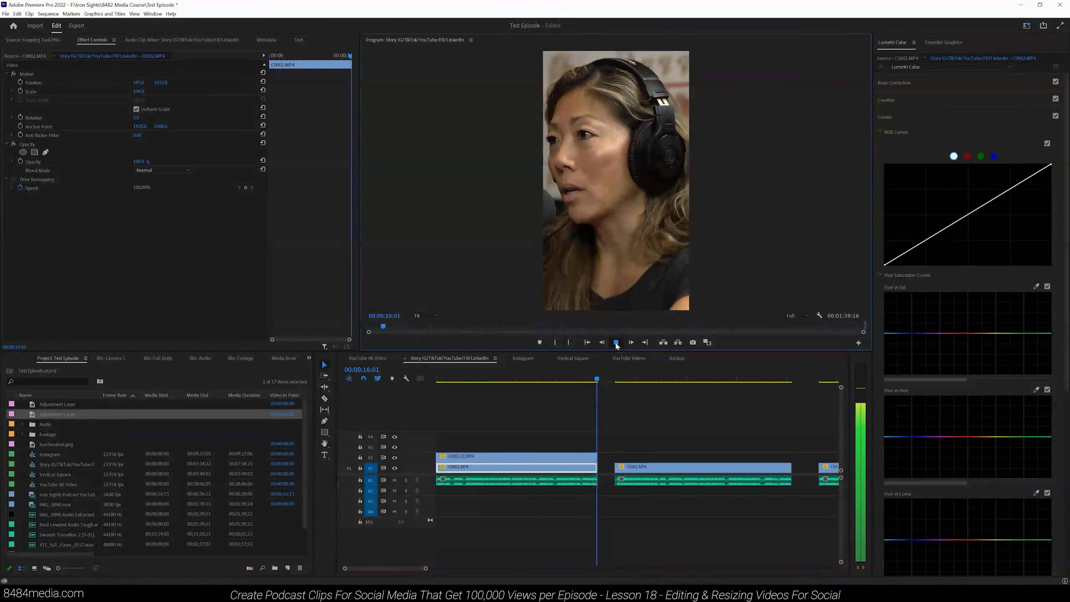
{"action": "left_click", "coordinate": [574, 375]}
{"action": "left_click", "coordinate": [569, 455]}
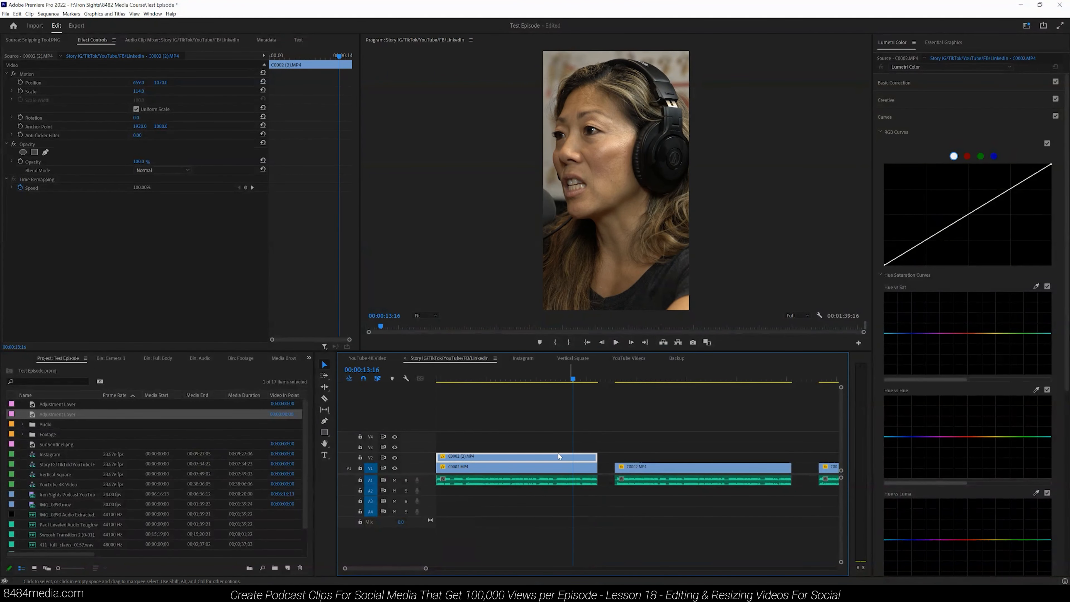
Step: Shift the woman's first clip sideways by scrubbing its horizontal Position so she sits centered in the vertical frame
{"action": "left_click_drag", "start_coordinate": [153, 83], "coordinate": [199, 84]}
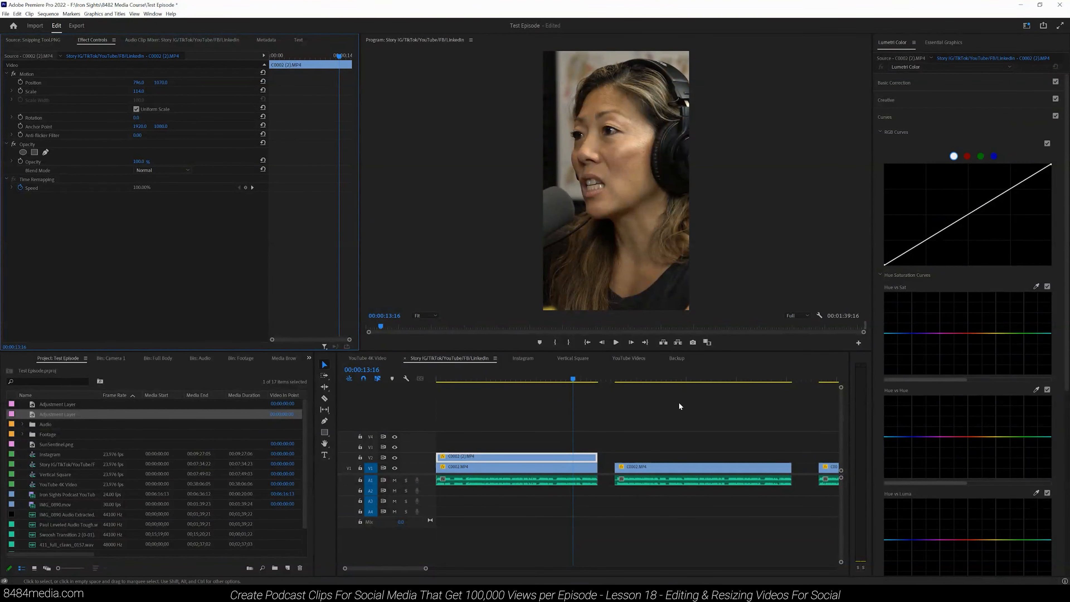
{"action": "left_click", "coordinate": [616, 378]}
Step: Play through the sequence, zooming the timeline, to review how each speaker is framed
{"action": "left_click", "coordinate": [616, 342]}
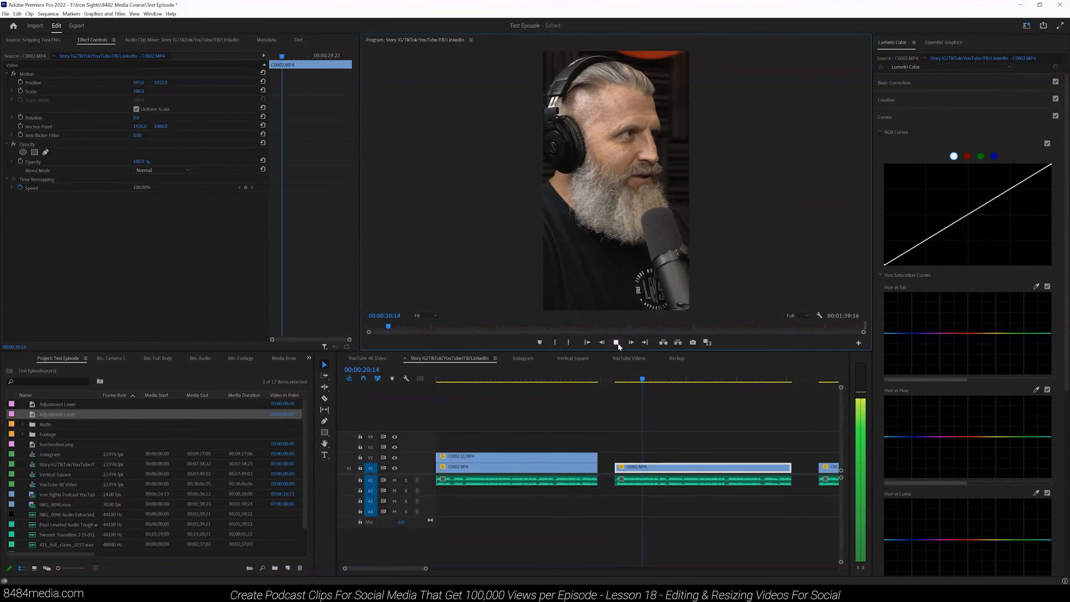
{"action": "left_click_drag", "start_coordinate": [425, 567], "coordinate": [459, 568]}
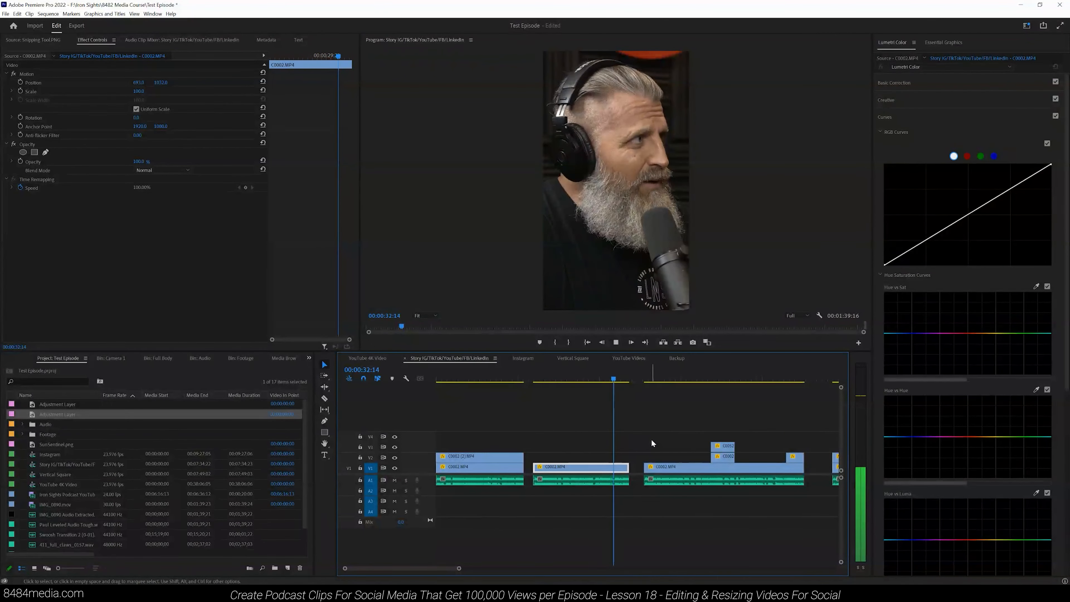
{"action": "left_click", "coordinate": [644, 380]}
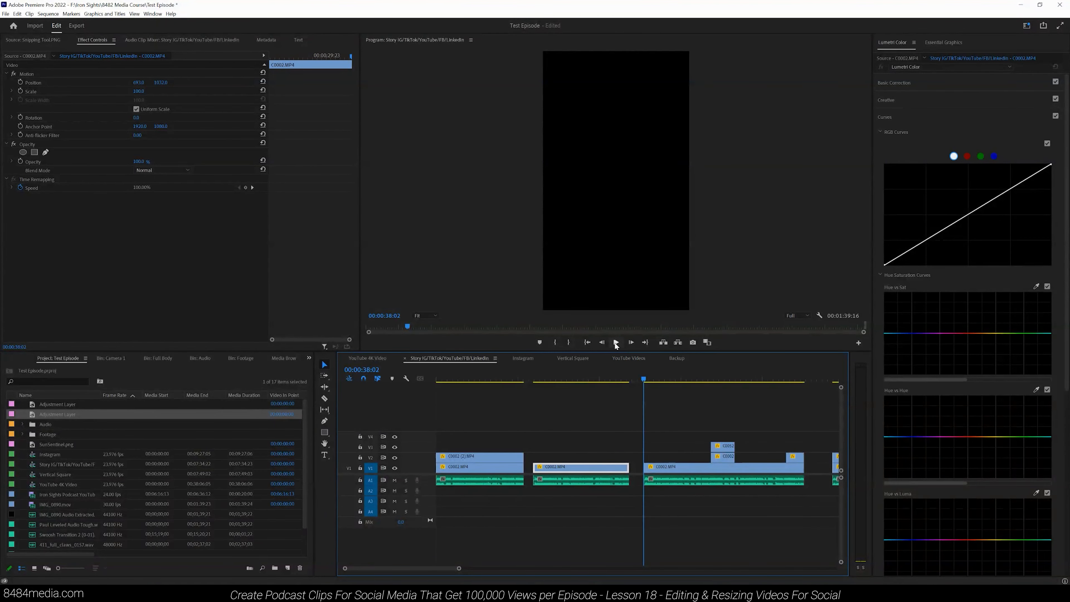
{"action": "left_click", "coordinate": [615, 343]}
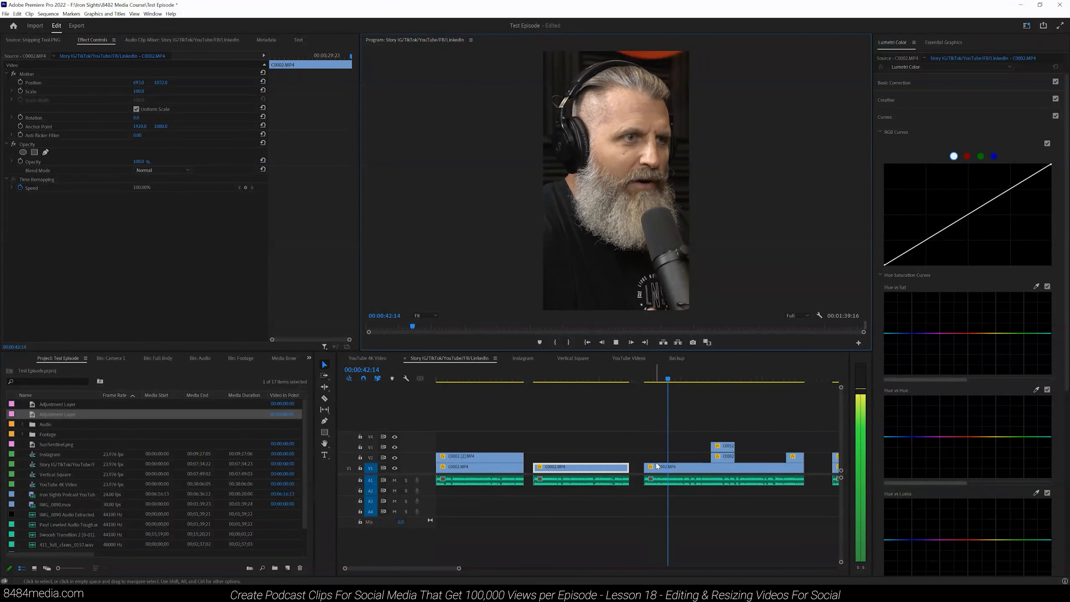
{"action": "left_click", "coordinate": [460, 568]}
{"action": "scroll", "coordinate": [461, 570], "scroll_direction": "down", "scroll_amount": 4}
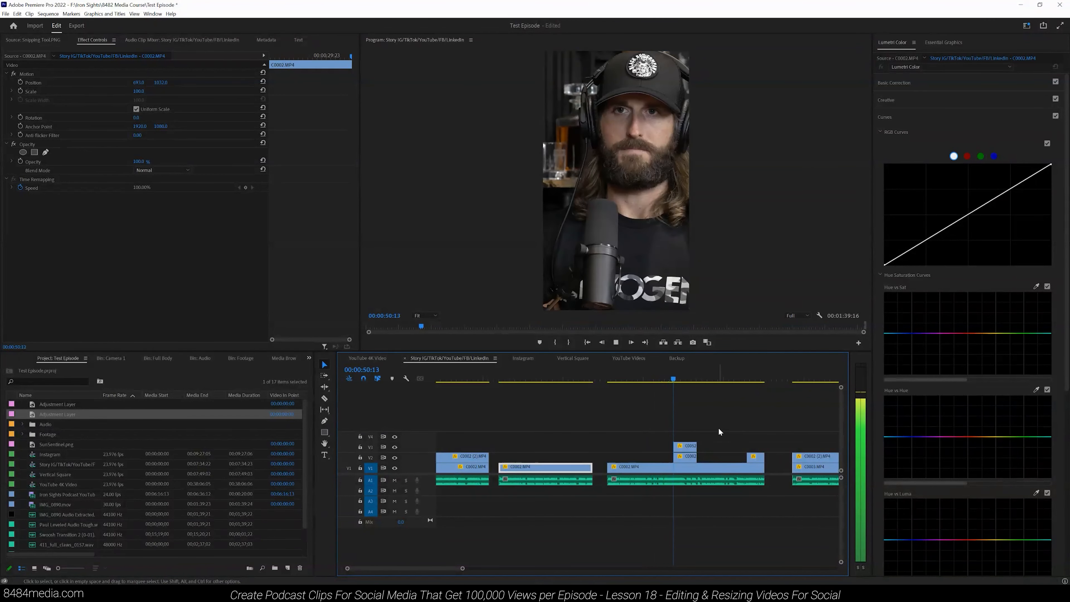
{"action": "left_click", "coordinate": [615, 342]}
Step: Select the capped speaker's short V3 clip and shift its horizontal Position to center him
{"action": "left_click", "coordinate": [691, 466]}
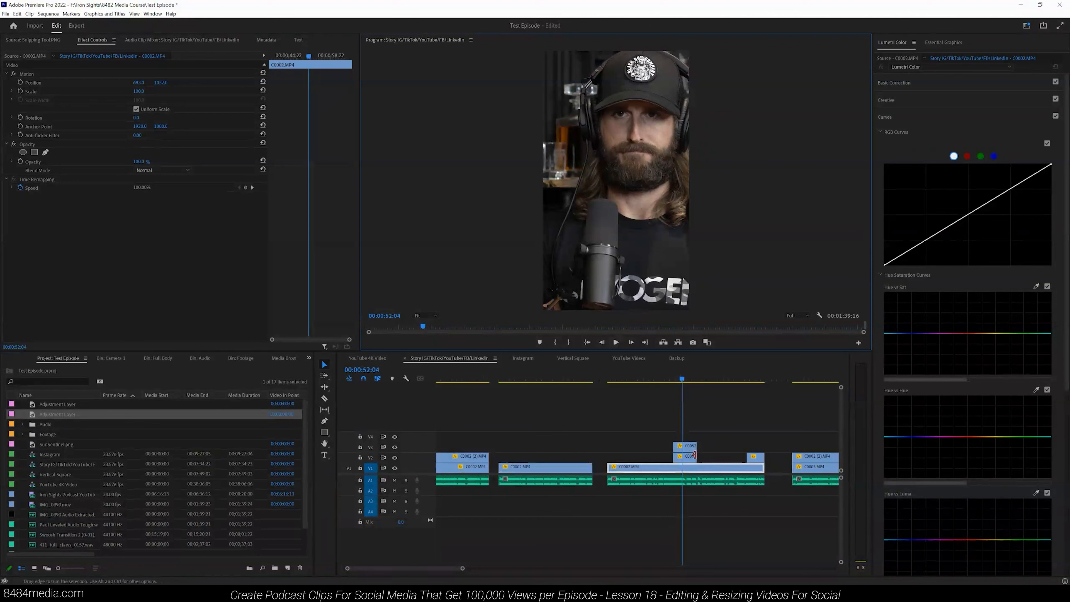
{"action": "left_click", "coordinate": [687, 446]}
{"action": "left_click_drag", "start_coordinate": [139, 83], "coordinate": [63, 80]}
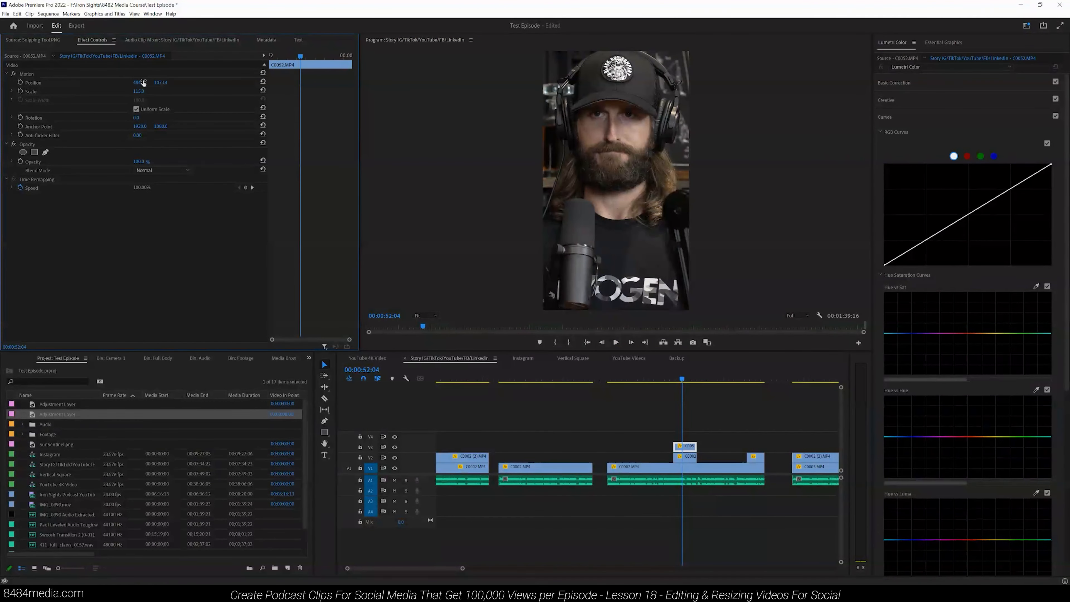
{"action": "left_click_drag", "start_coordinate": [196, 81], "coordinate": [193, 81]}
Step: Play the section and lengthen the capped speaker's V3 clip to the playhead
{"action": "left_click", "coordinate": [616, 342]}
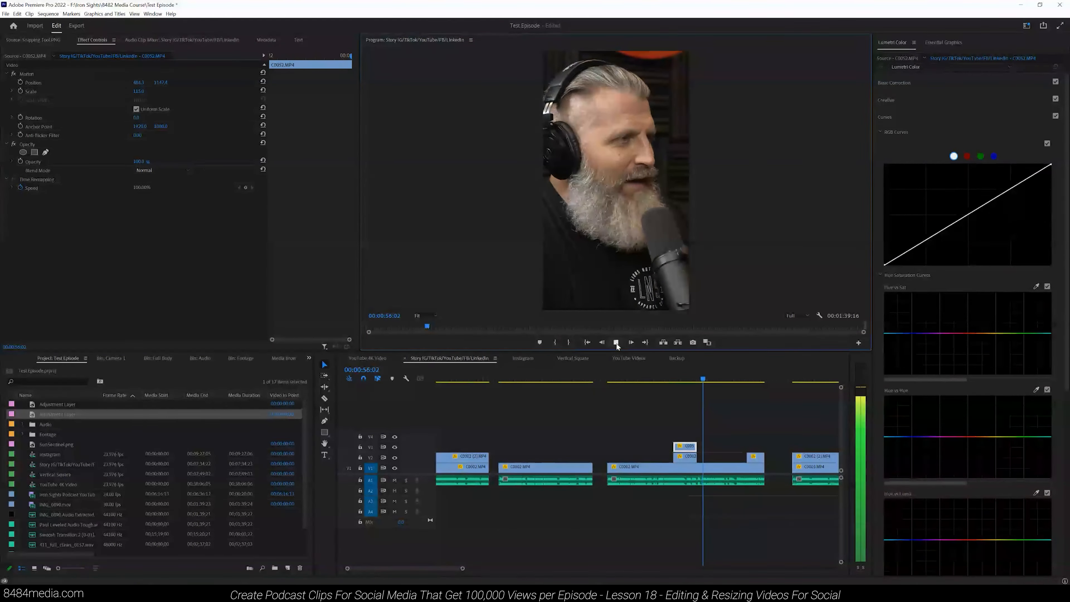
{"action": "left_click_drag", "start_coordinate": [462, 568], "coordinate": [461, 568]}
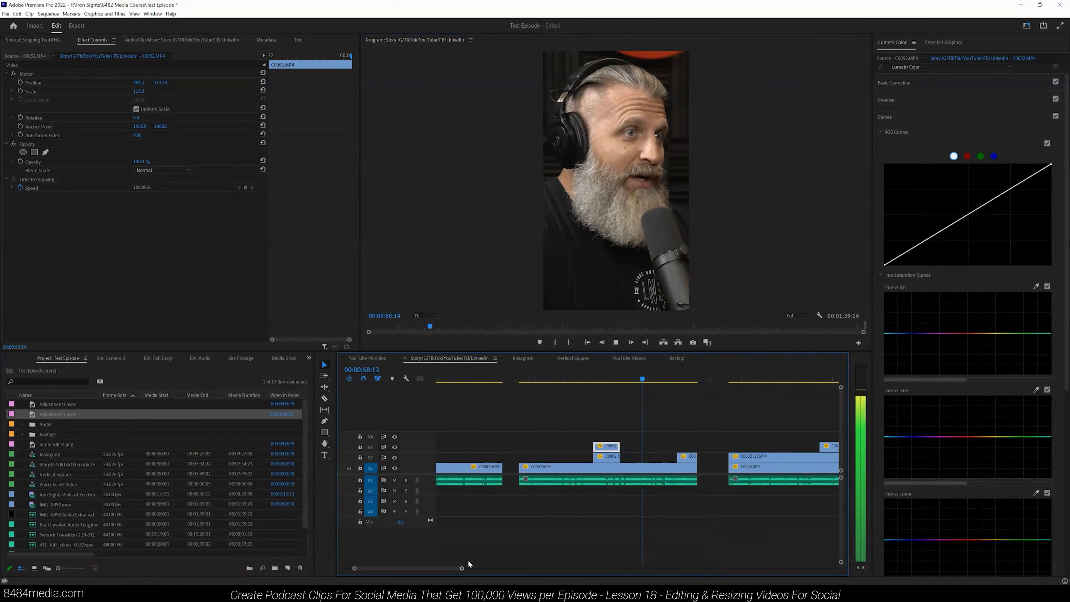
{"action": "left_click", "coordinate": [616, 341]}
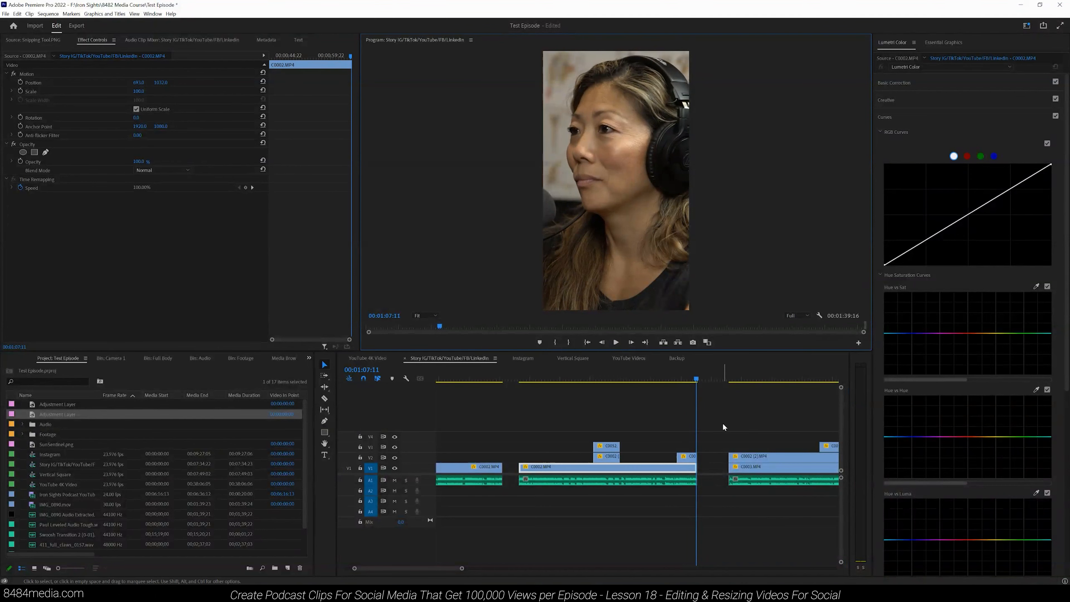
{"action": "left_click_drag", "start_coordinate": [619, 446], "coordinate": [694, 441]}
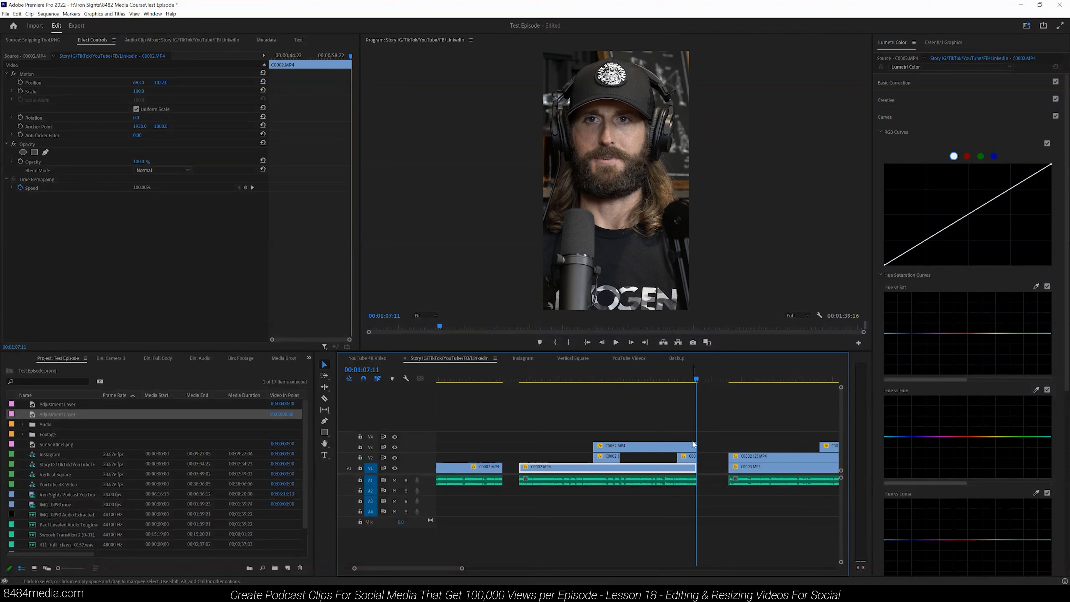
Step: Split the capped speaker's V3 clip and delete its leading segment
{"action": "left_click", "coordinate": [621, 447]}
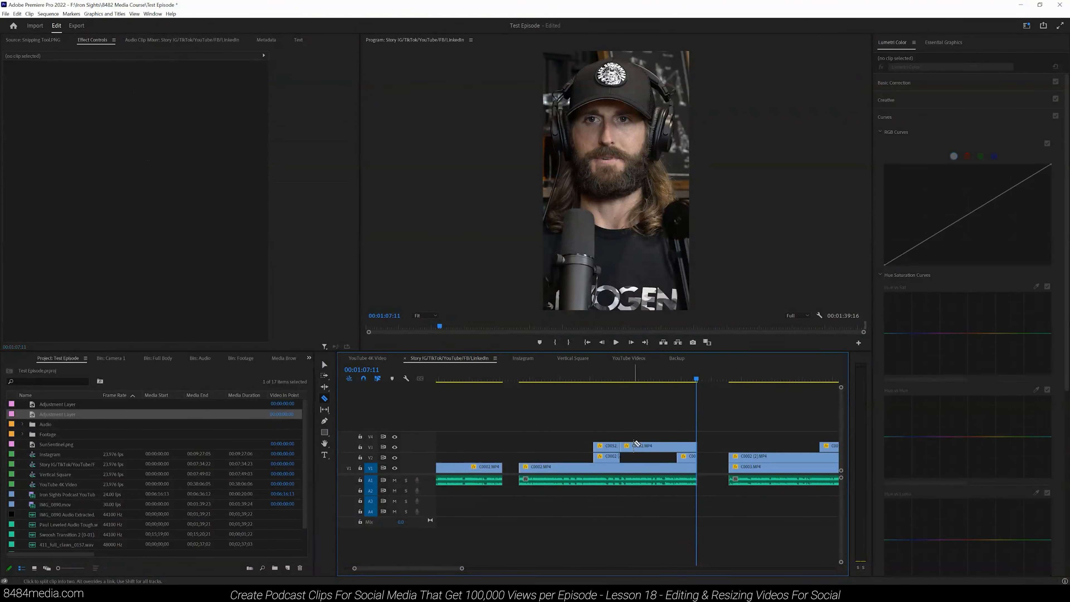
{"action": "left_click_drag", "start_coordinate": [452, 570], "coordinate": [438, 569]}
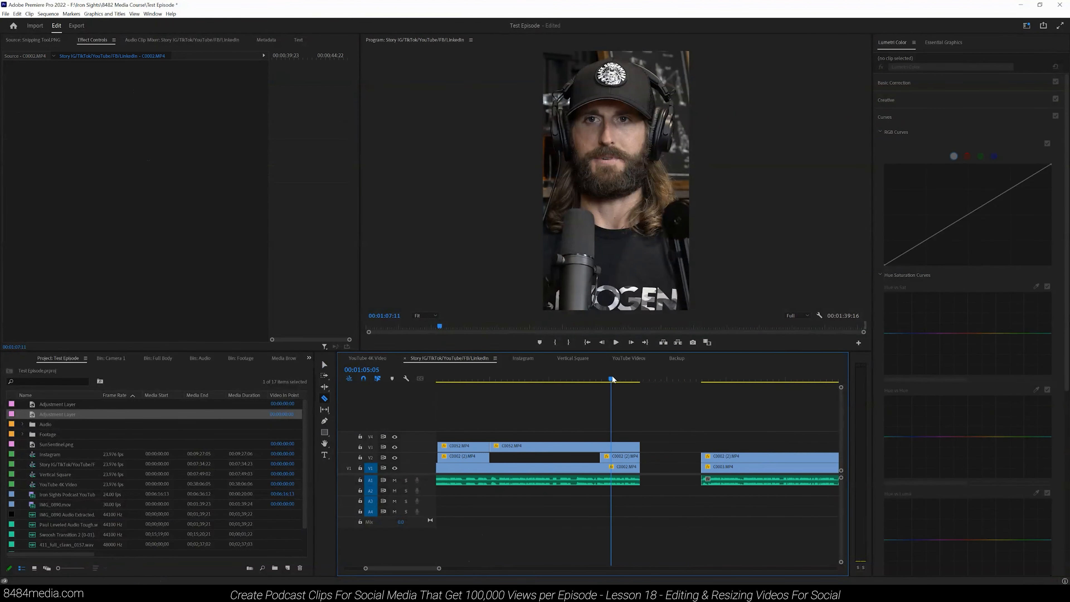
{"action": "left_click", "coordinate": [624, 378]}
{"action": "key", "text": "v"}
{"action": "left_click", "coordinate": [598, 446]}
{"action": "key", "text": "Delete"}
{"action": "left_click", "coordinate": [612, 375]}
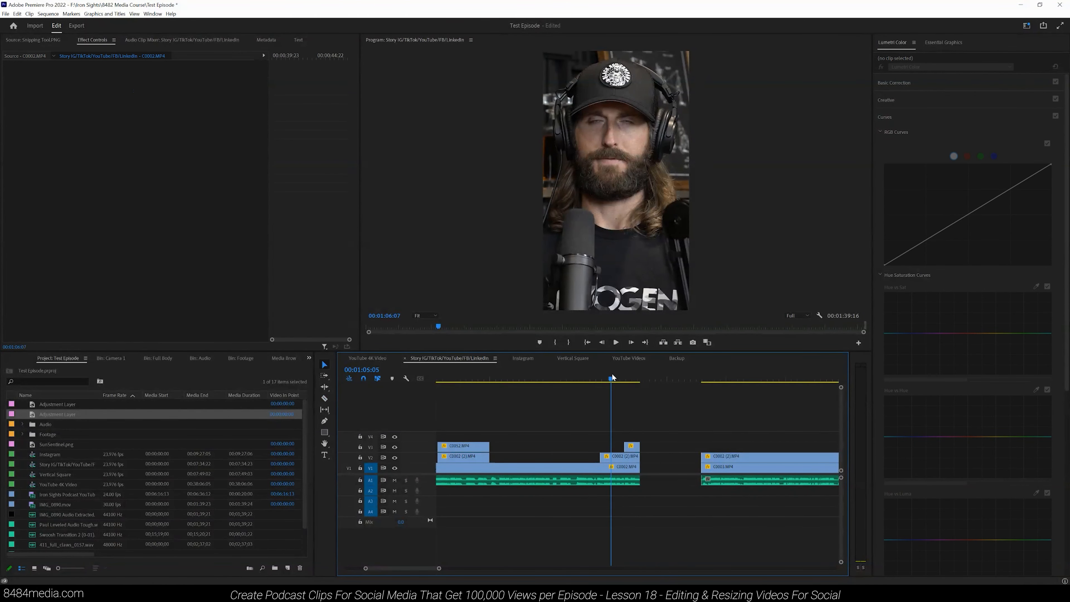
Step: Play back the edited section to check the cut between speakers
{"action": "left_click", "coordinate": [615, 342]}
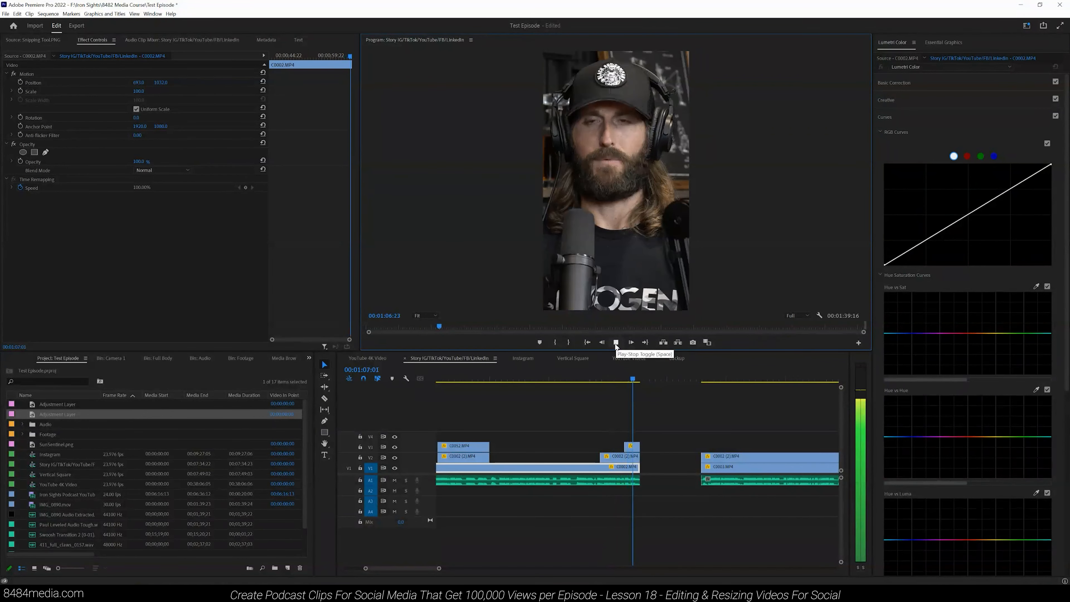
{"action": "left_click", "coordinate": [615, 342]}
{"action": "left_click", "coordinate": [634, 380]}
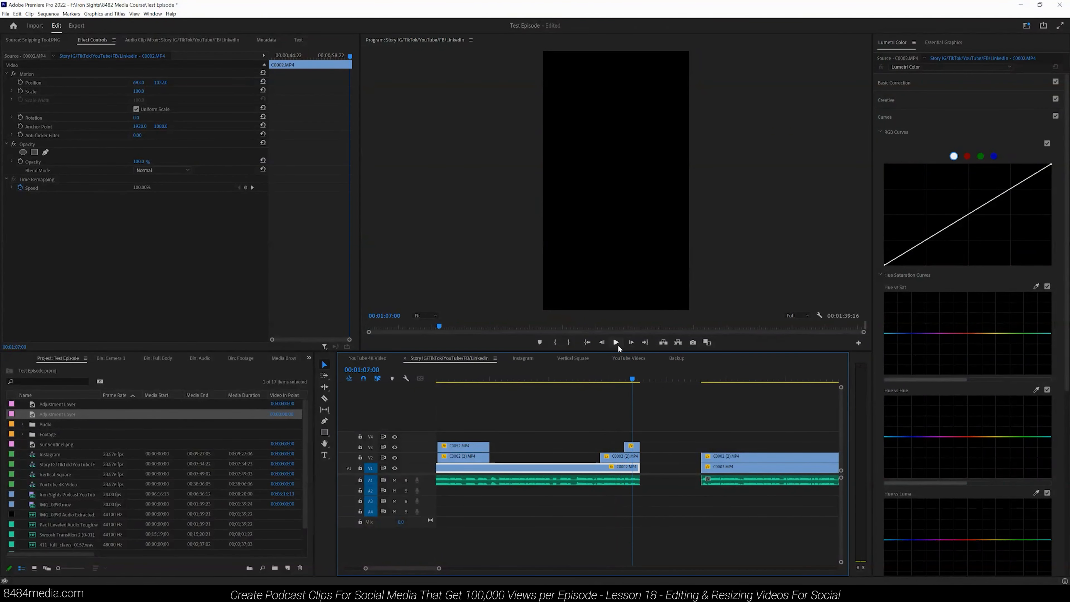
{"action": "left_click", "coordinate": [617, 344]}
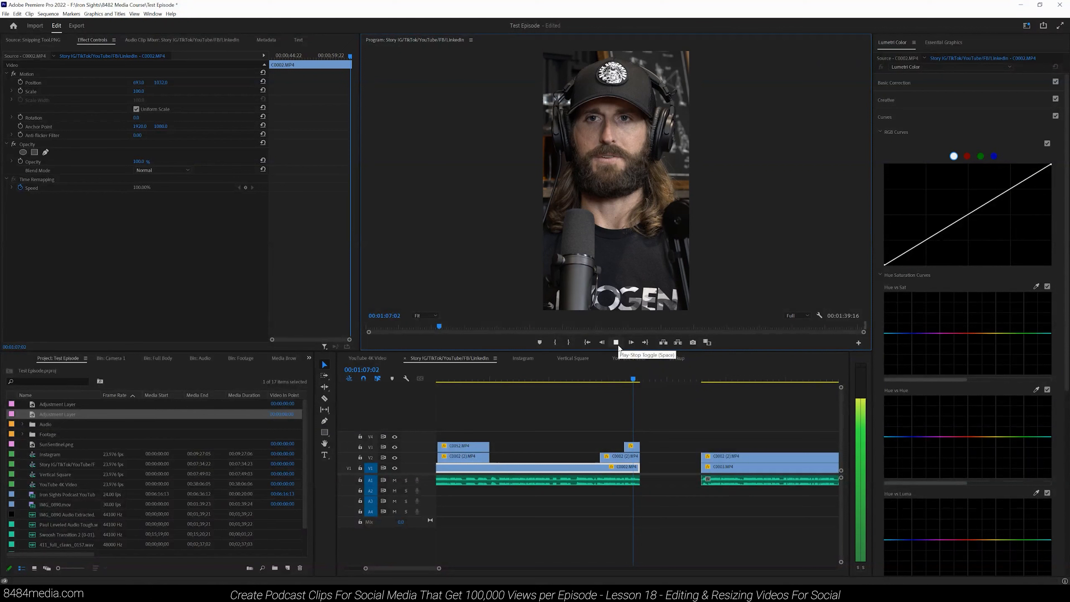
{"action": "left_click", "coordinate": [617, 345]}
{"action": "left_click", "coordinate": [704, 377]}
{"action": "left_click", "coordinate": [703, 379]}
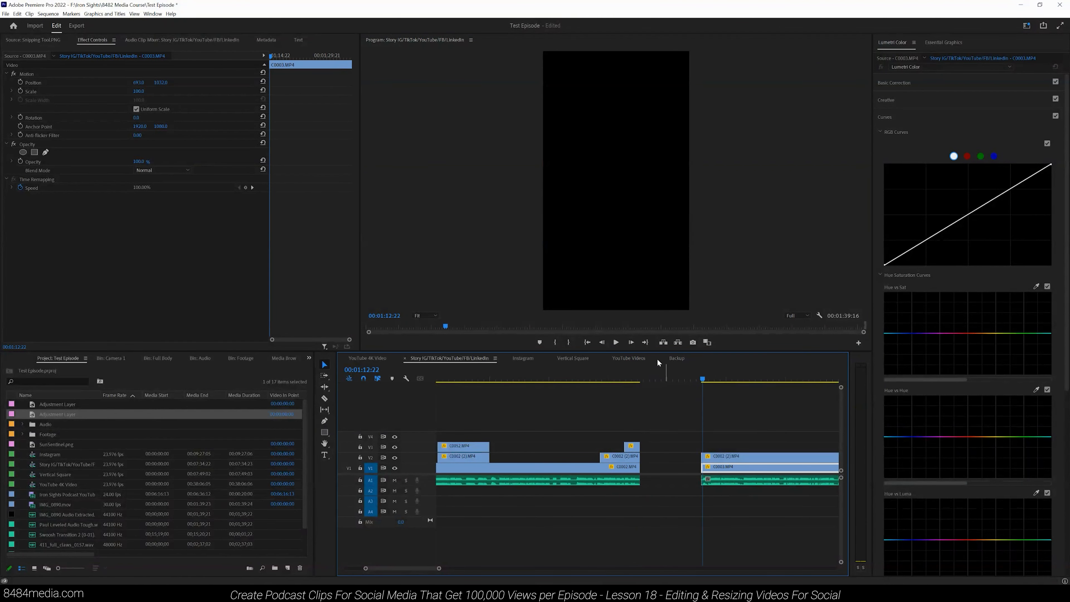
{"action": "left_click", "coordinate": [615, 342]}
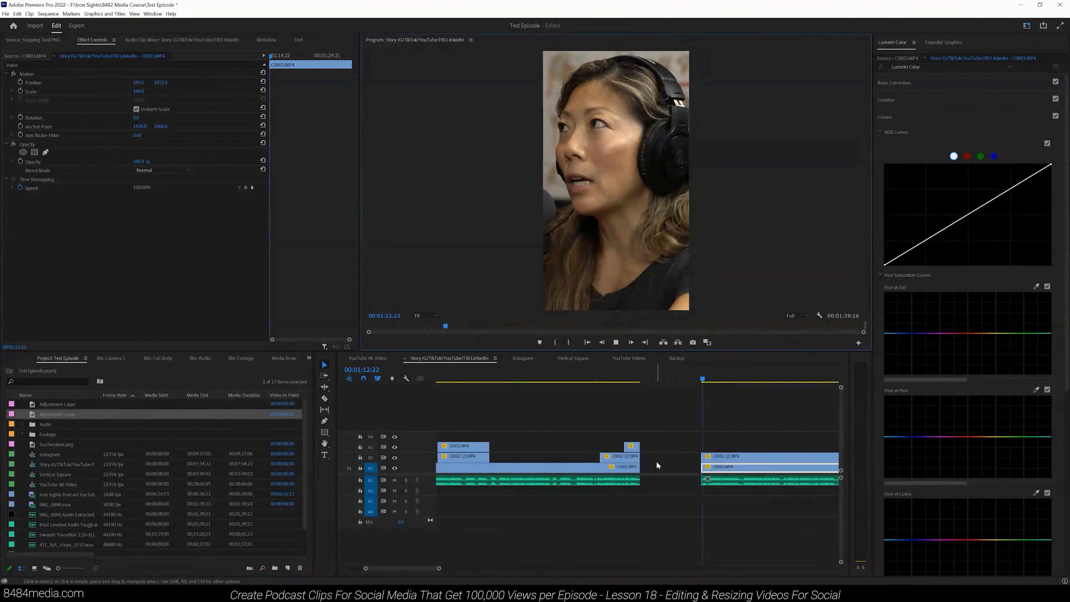
Step: Cut the woman's V2 clip near its end with the Razor tool and delete the trailing piece
{"action": "left_click", "coordinate": [439, 568]}
{"action": "left_click_drag", "start_coordinate": [440, 568], "coordinate": [460, 568]}
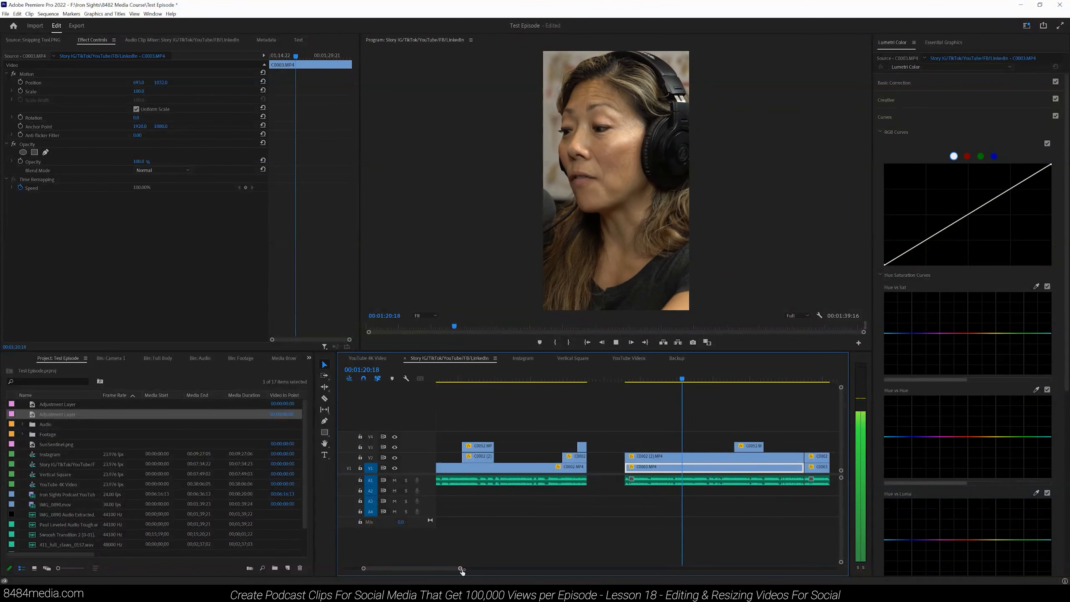
{"action": "left_click_drag", "start_coordinate": [460, 569], "coordinate": [458, 568]}
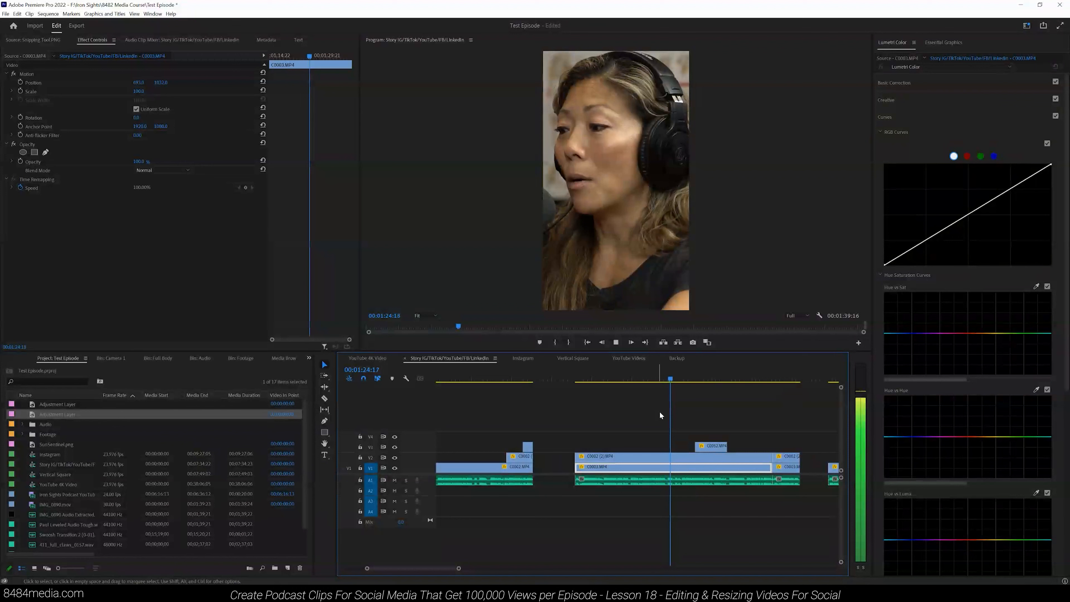
{"action": "key", "text": "c"}
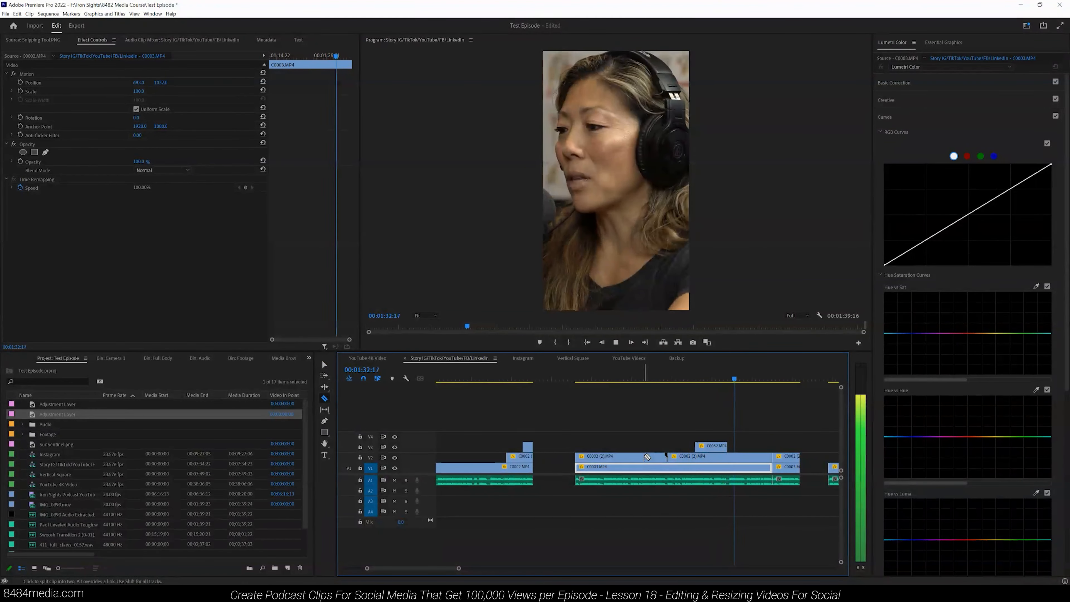
{"action": "left_click", "coordinate": [760, 456]}
{"action": "key", "text": "v"}
{"action": "left_click", "coordinate": [767, 459]}
{"action": "key", "text": "Delete"}
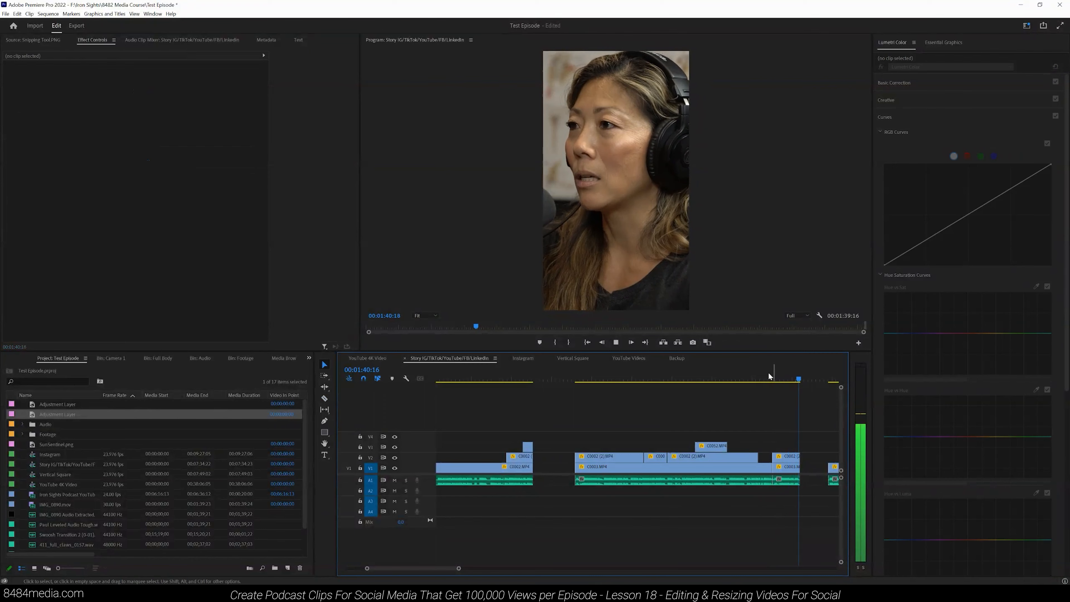
Step: Delete the short V2 clip between the woman's two clips so the speaker underneath shows, then play it back
{"action": "left_click", "coordinate": [763, 378]}
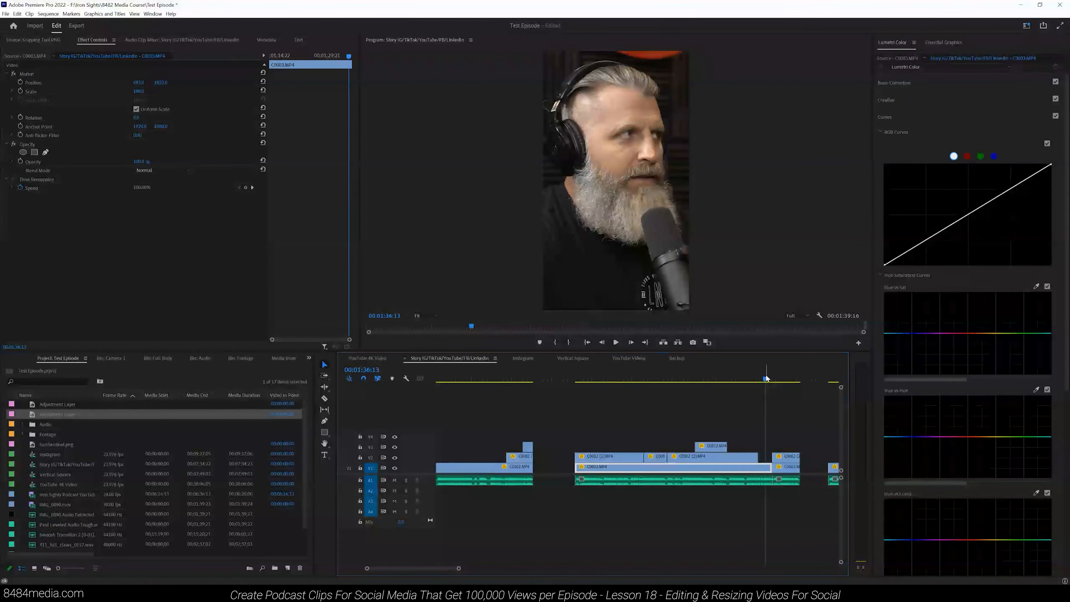
{"action": "left_click", "coordinate": [654, 460]}
{"action": "key", "text": "Delete"}
{"action": "left_click", "coordinate": [650, 378]}
{"action": "left_click", "coordinate": [634, 377]}
{"action": "left_click", "coordinate": [615, 342]}
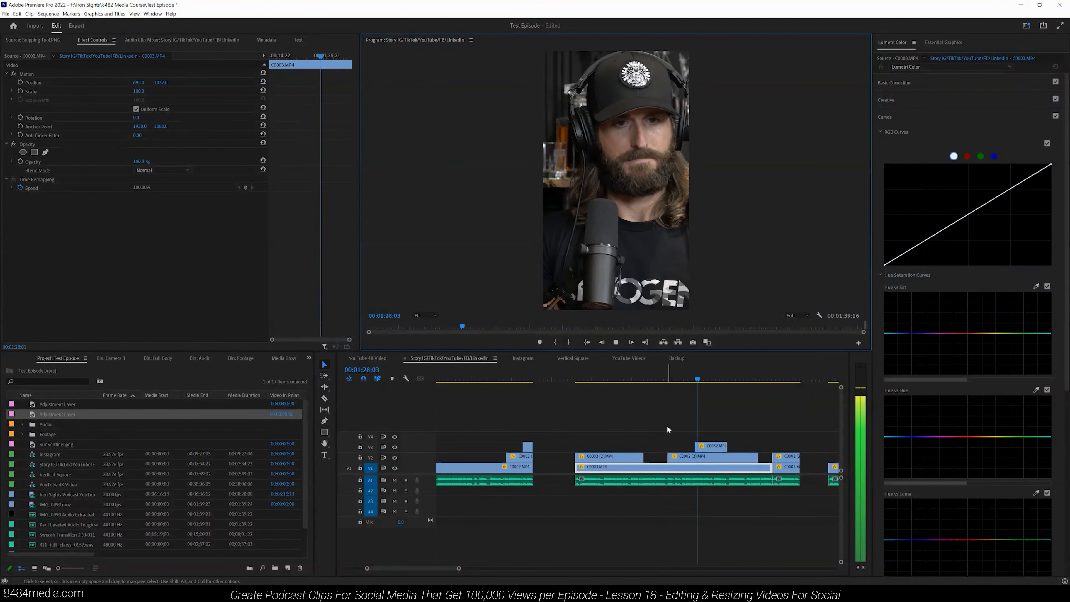
Step: Select the capped speaker's later V3 clip and adjust its horizontal and vertical Position to center him
{"action": "key", "text": "space"}
{"action": "left_click", "coordinate": [711, 447]}
{"action": "left_click_drag", "start_coordinate": [138, 84], "coordinate": [96, 85]}
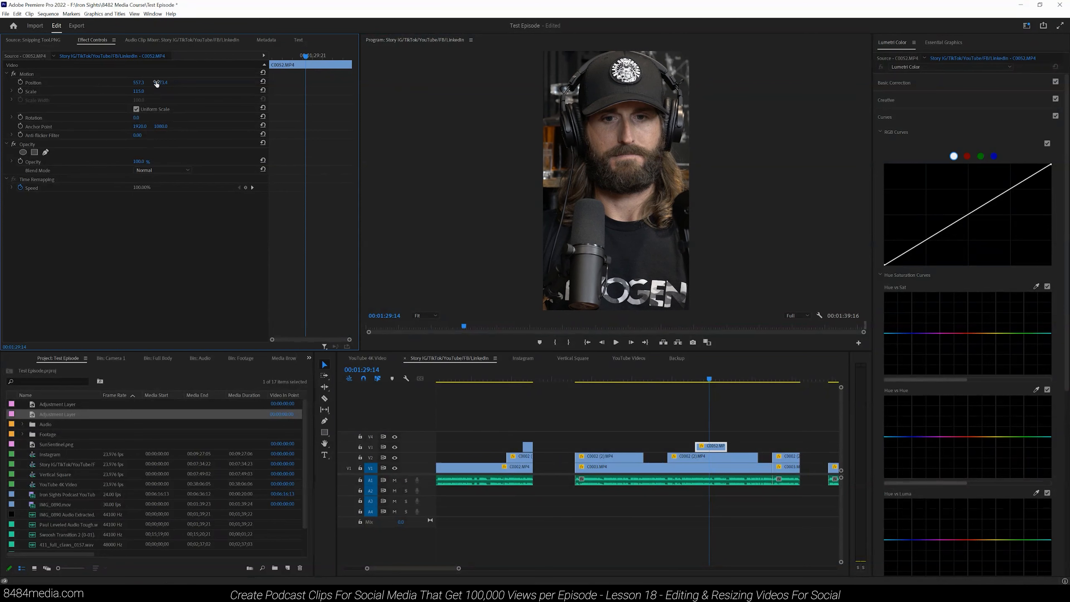
{"action": "left_click_drag", "start_coordinate": [180, 83], "coordinate": [127, 84]}
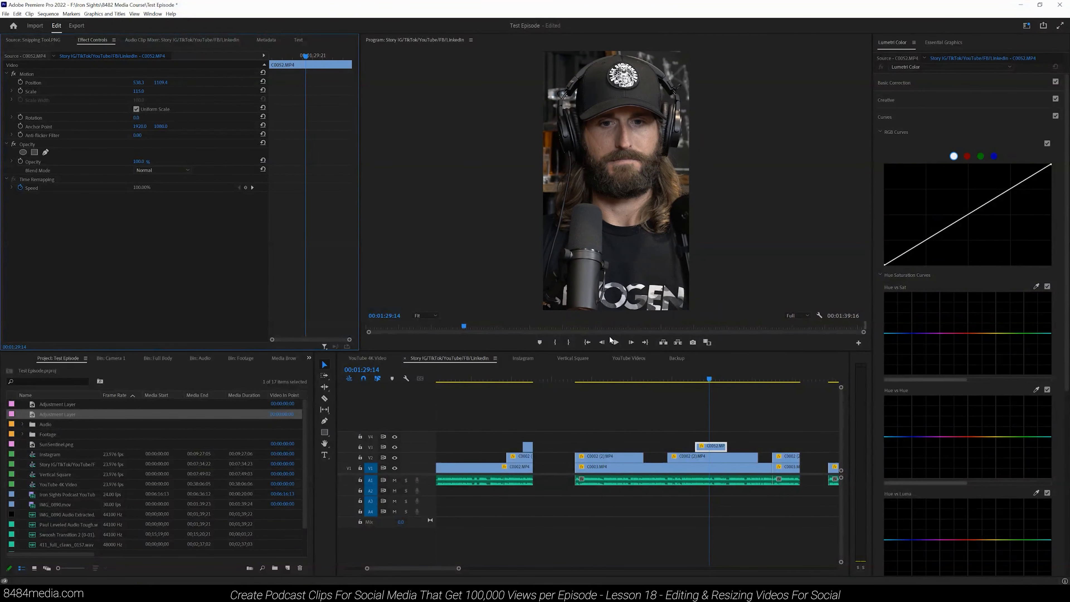
Step: Play back and scroll along the sequence to review the reframed clips
{"action": "left_click", "coordinate": [615, 342]}
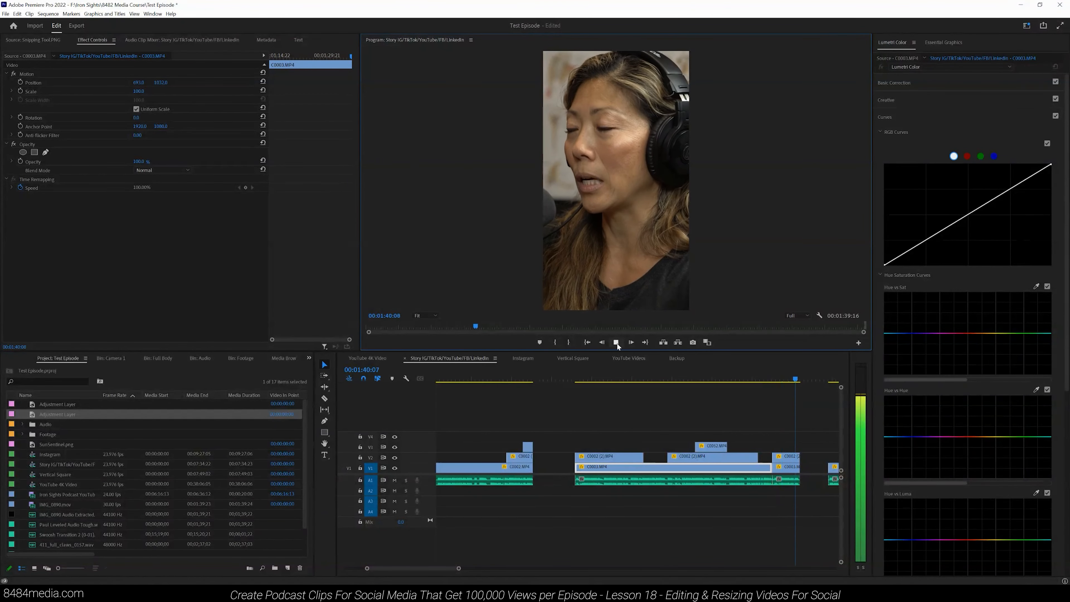
{"action": "left_click", "coordinate": [616, 342]}
{"action": "left_click_drag", "start_coordinate": [459, 568], "coordinate": [525, 568]}
{"action": "left_click", "coordinate": [674, 377]}
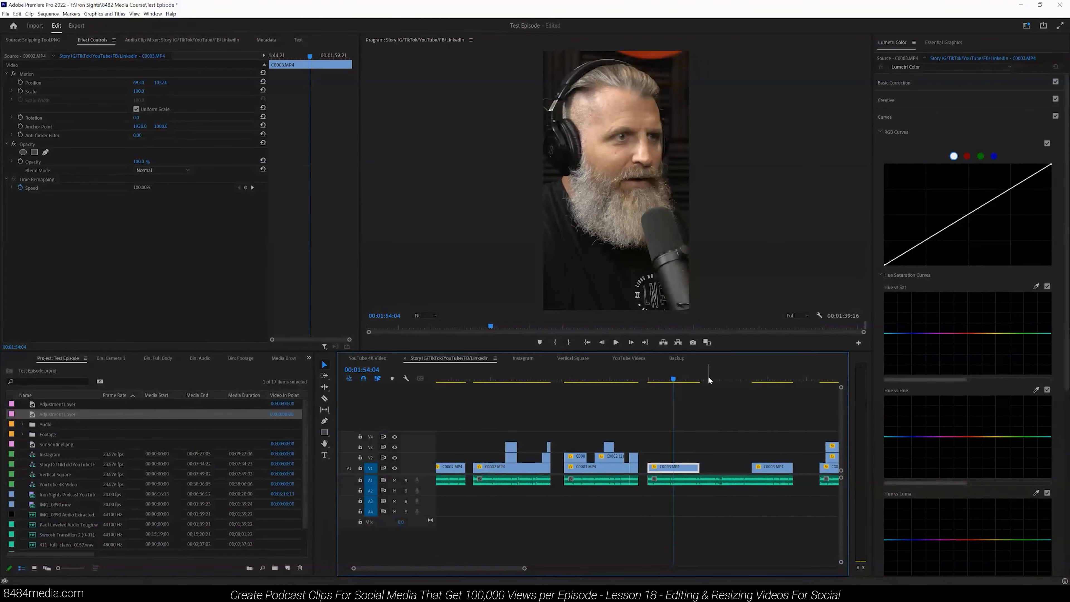
{"action": "left_click", "coordinate": [716, 379]}
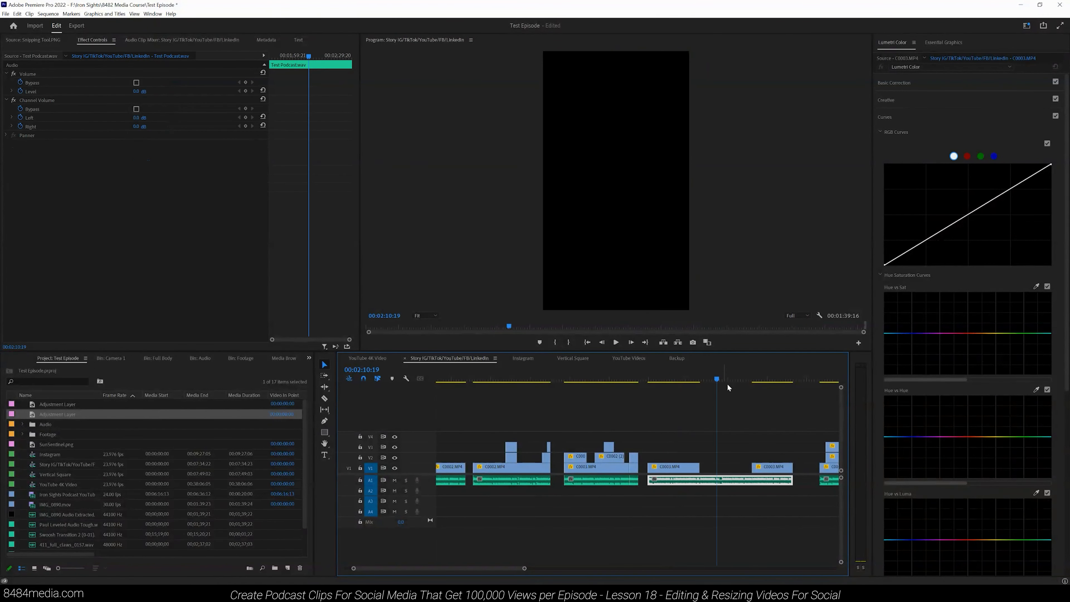
{"action": "left_click_drag", "start_coordinate": [523, 570], "coordinate": [511, 568]}
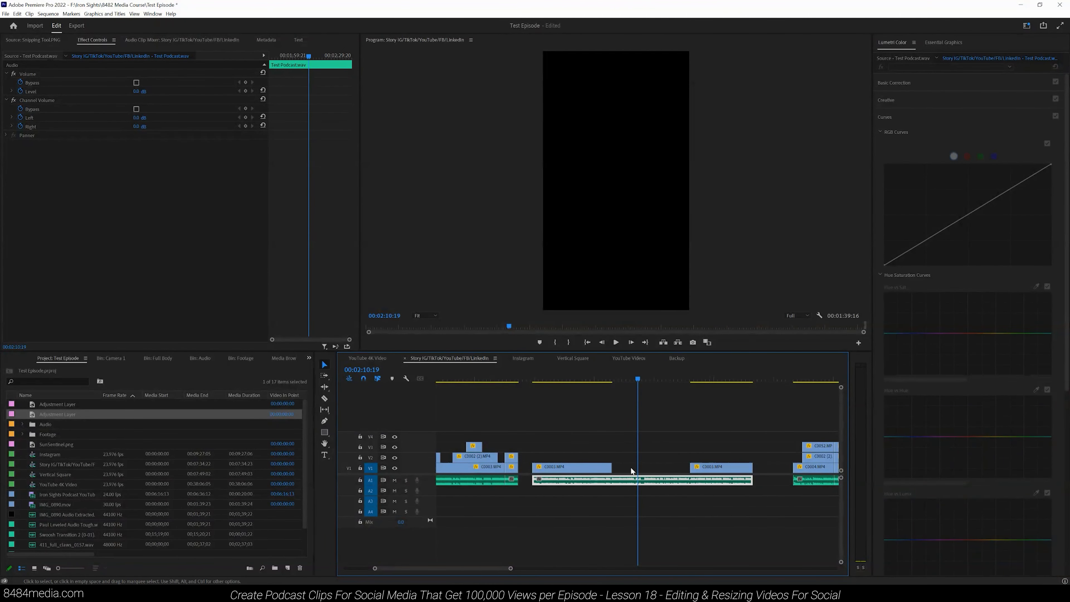
Step: Fill the gap on the bottom track by lengthening the man's clip, delete the extra segment, and play it back
{"action": "left_click_drag", "start_coordinate": [607, 467], "coordinate": [752, 460]}
{"action": "left_click", "coordinate": [735, 469]}
{"action": "key", "text": "Delete"}
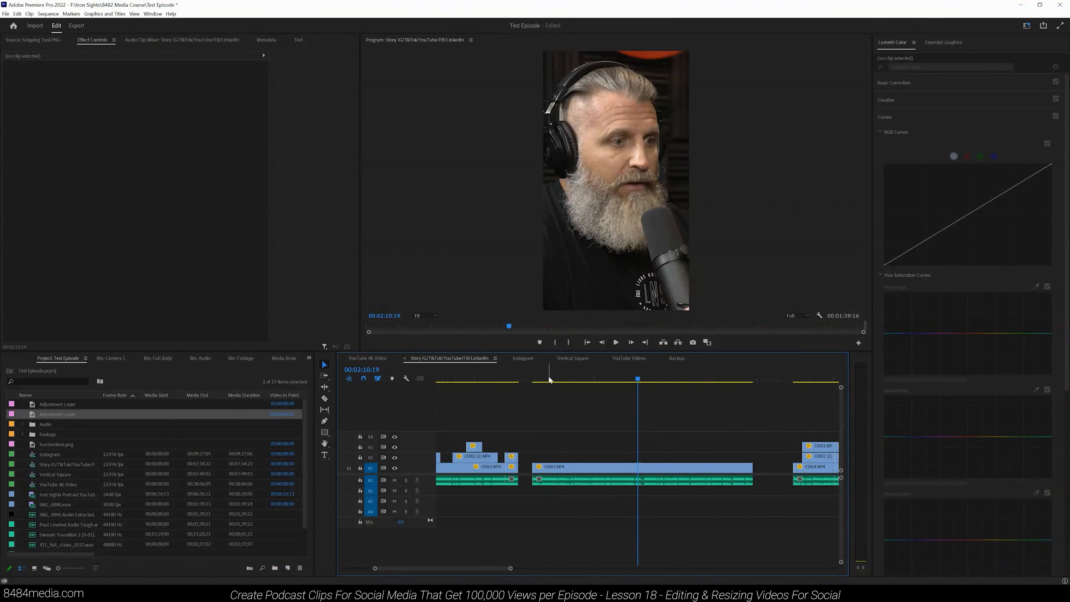
{"action": "left_click", "coordinate": [533, 381]}
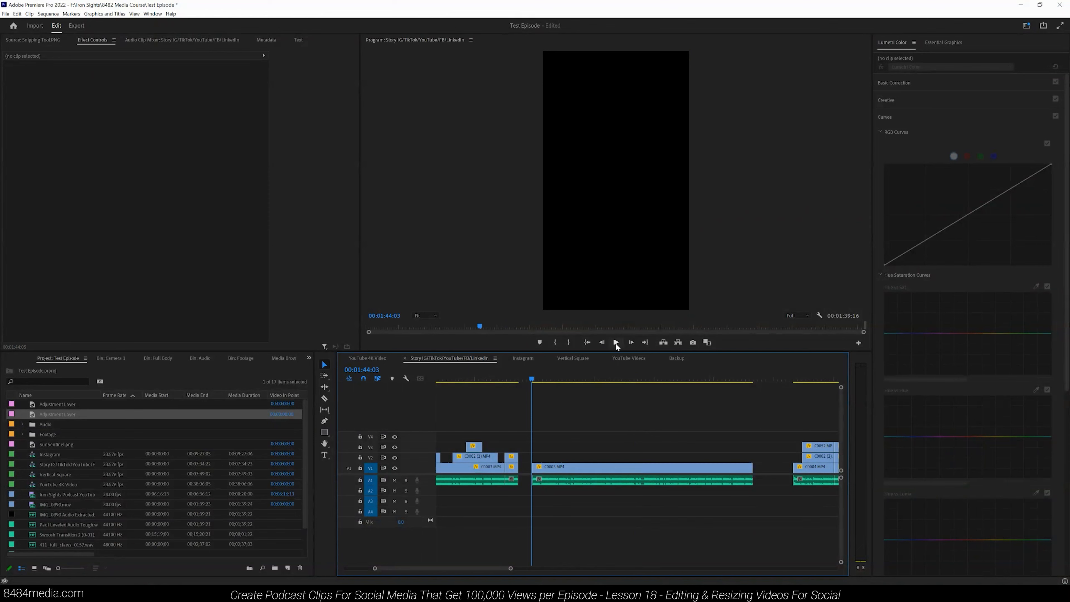
{"action": "left_click", "coordinate": [615, 342]}
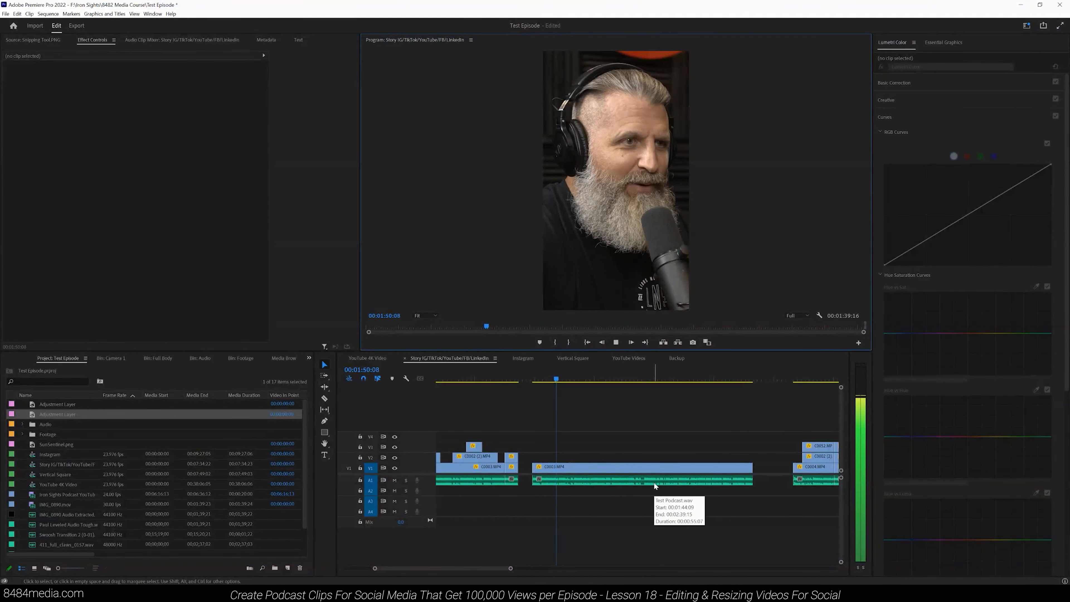
Step: Scroll along the sequence, mark the man's long clip on V1 and play it back
{"action": "mouse_move", "coordinate": [510, 570]}
{"action": "left_mouse_down"}
{"action": "mouse_move", "coordinate": [523, 570]}
{"action": "mouse_move", "coordinate": [506, 571]}
{"action": "left_mouse_up"}
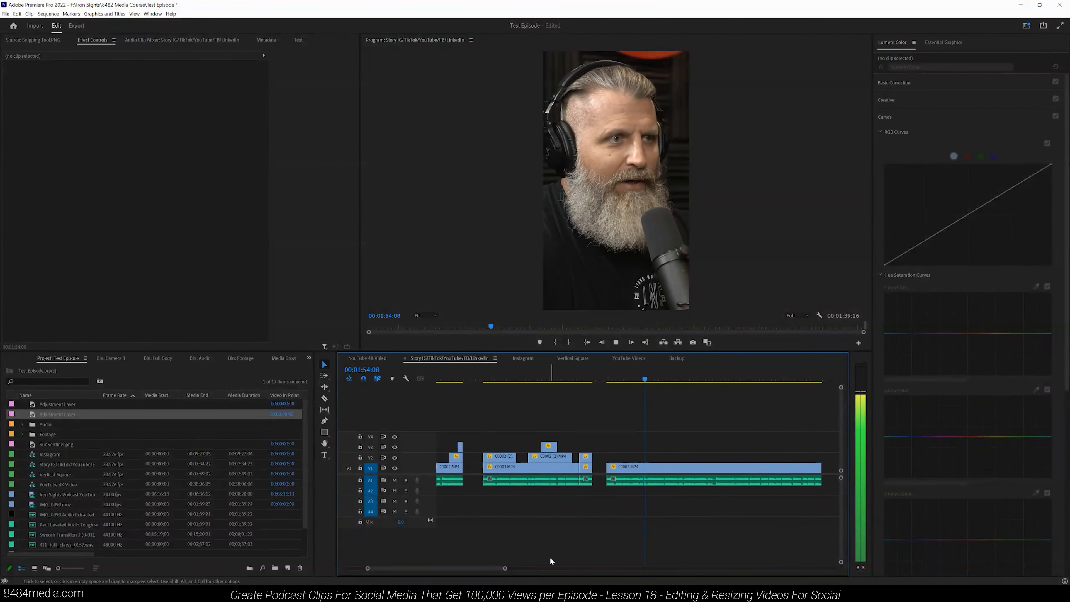
{"action": "left_click_drag", "start_coordinate": [495, 569], "coordinate": [525, 569]}
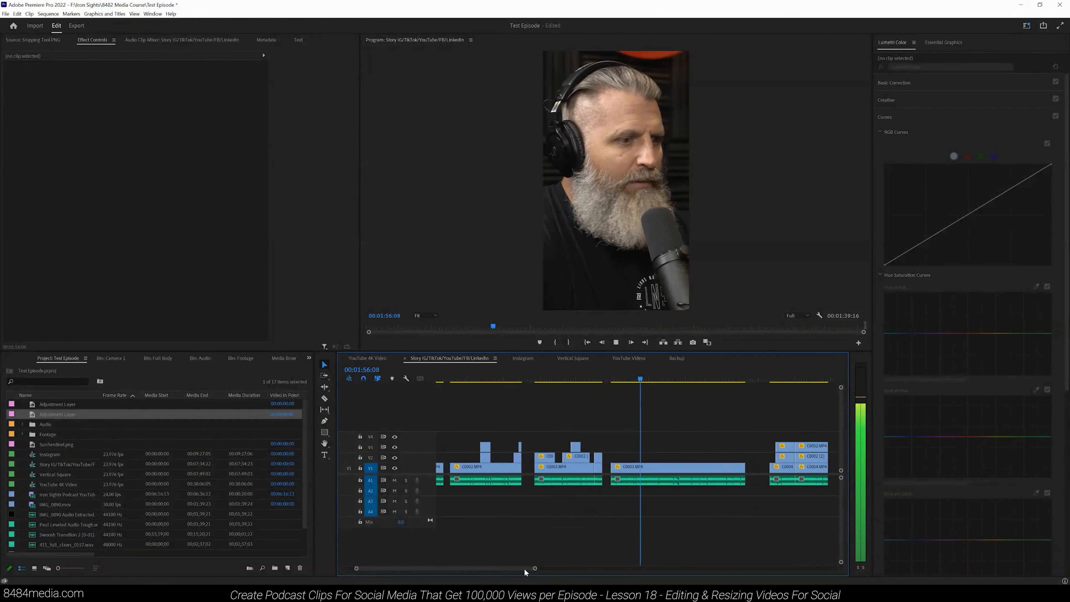
{"action": "key", "text": "x"}
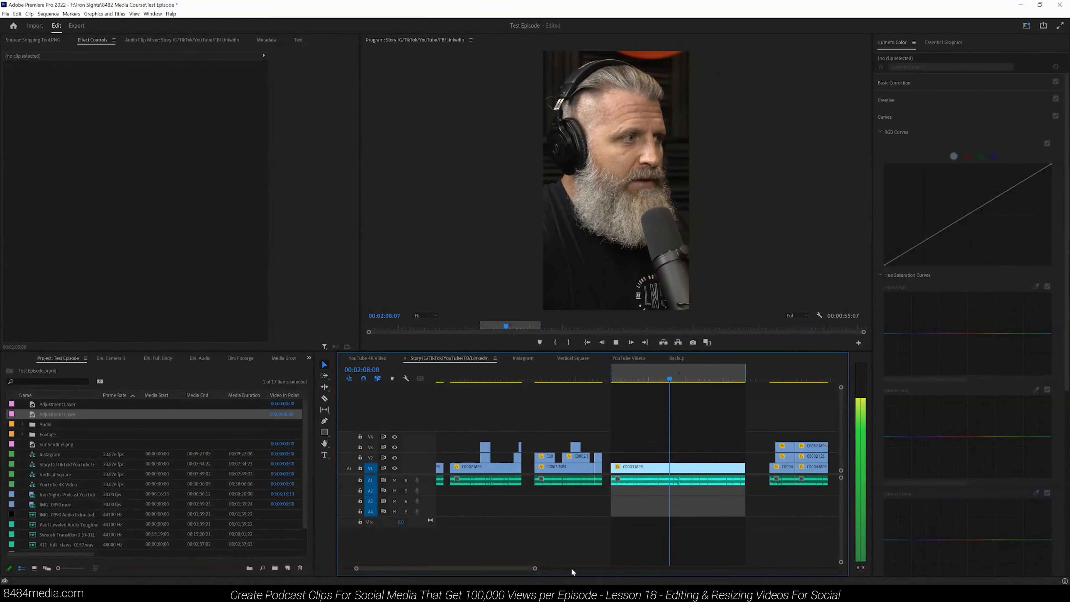
{"action": "left_click_drag", "start_coordinate": [536, 569], "coordinate": [508, 569]}
{"action": "left_click", "coordinate": [616, 342]}
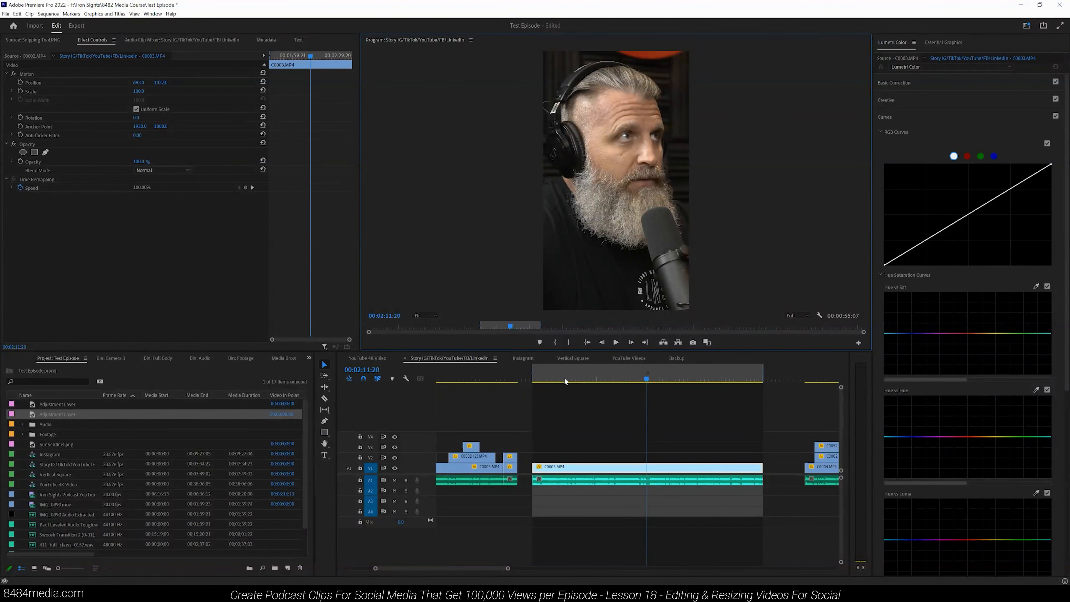
Step: Play the start of the man's clip and scroll along the timeline to review it
{"action": "left_click", "coordinate": [539, 379]}
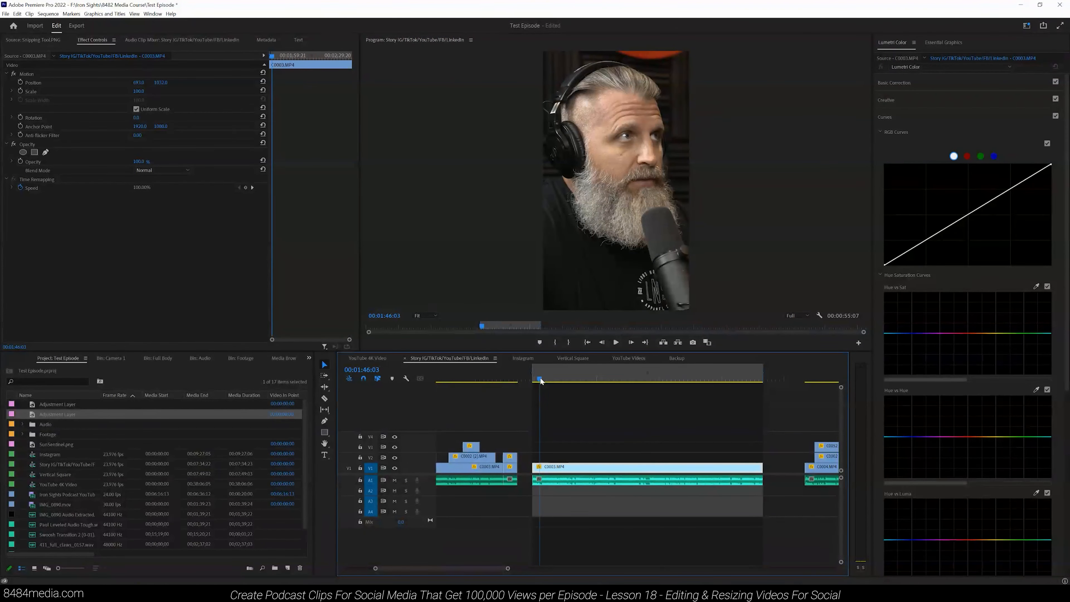
{"action": "key", "text": "j"}
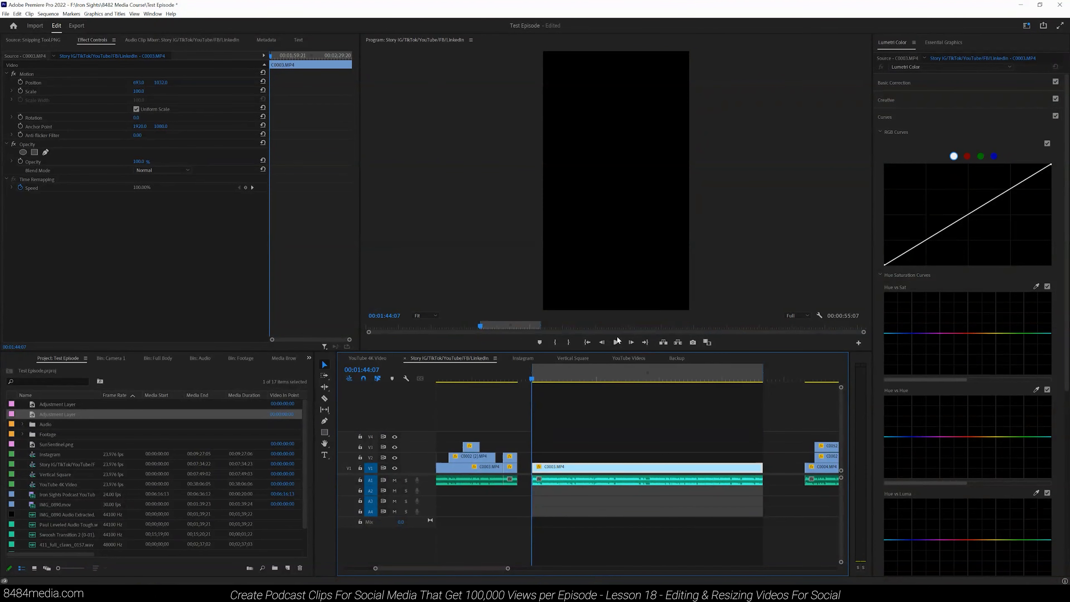
{"action": "left_click_drag", "start_coordinate": [509, 569], "coordinate": [458, 569]}
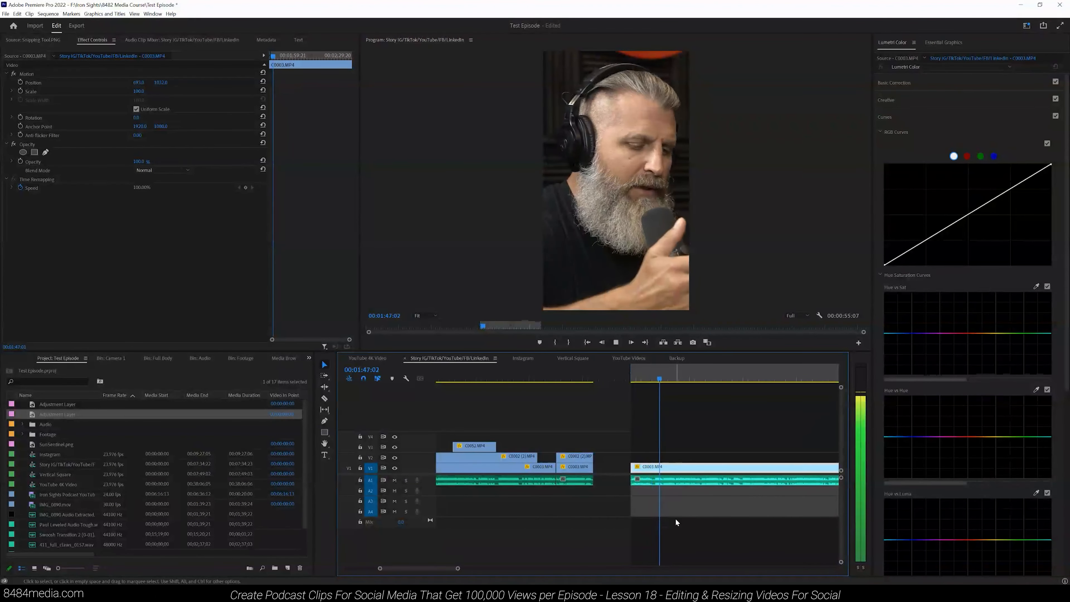
{"action": "mouse_move", "coordinate": [457, 568]}
{"action": "left_mouse_down"}
{"action": "mouse_move", "coordinate": [475, 569]}
{"action": "mouse_move", "coordinate": [460, 570]}
{"action": "left_mouse_up"}
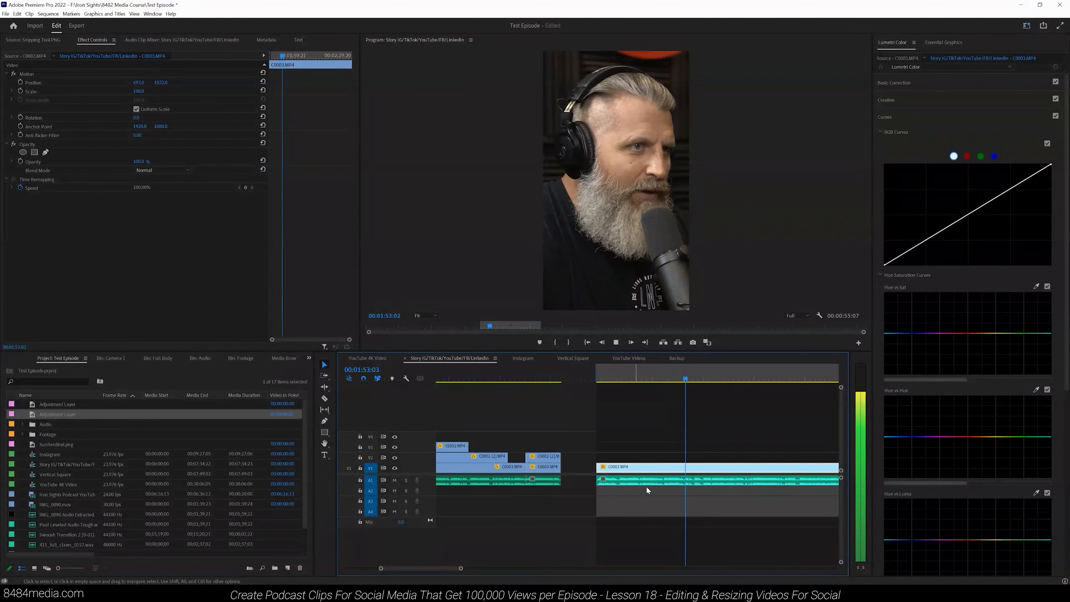
{"action": "left_click_drag", "start_coordinate": [460, 568], "coordinate": [464, 568]}
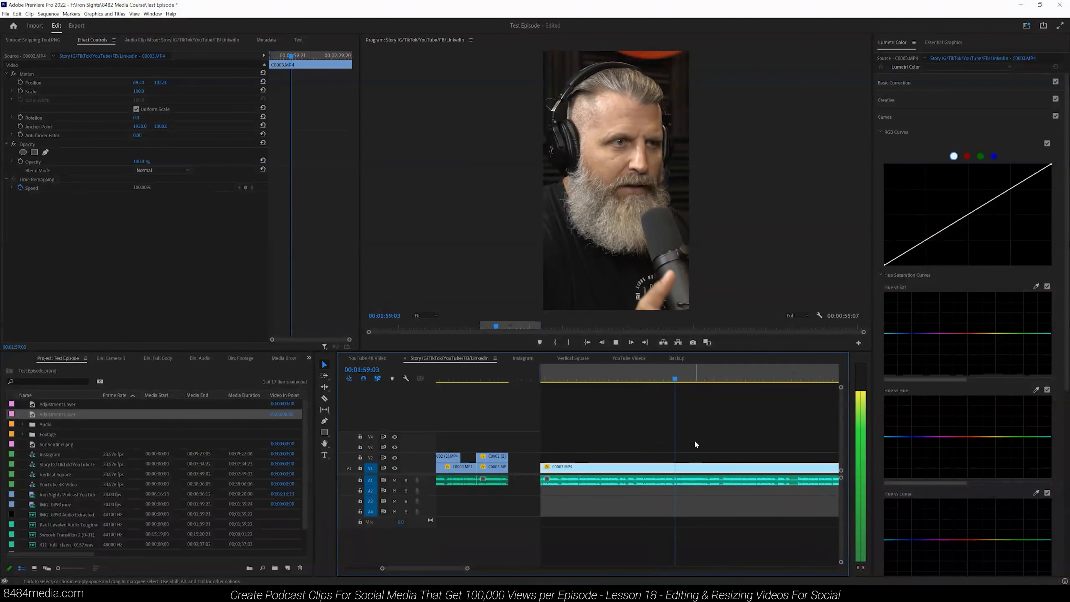
{"action": "left_click_drag", "start_coordinate": [466, 568], "coordinate": [461, 569]}
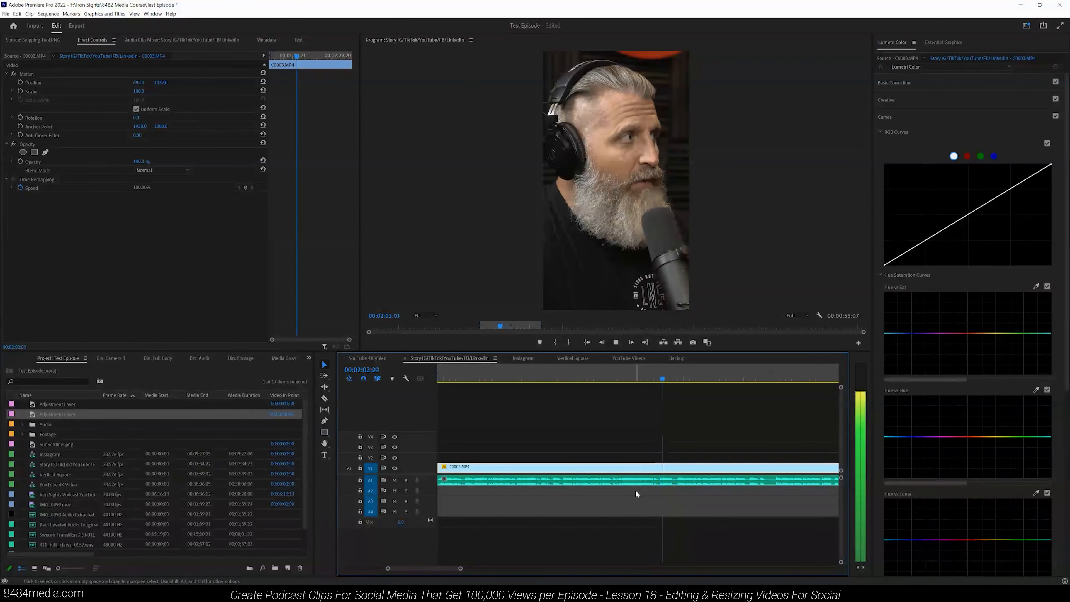
Step: Set an out point, play up to it and split the man's clip there with the Razor tool
{"action": "key", "text": "o"}
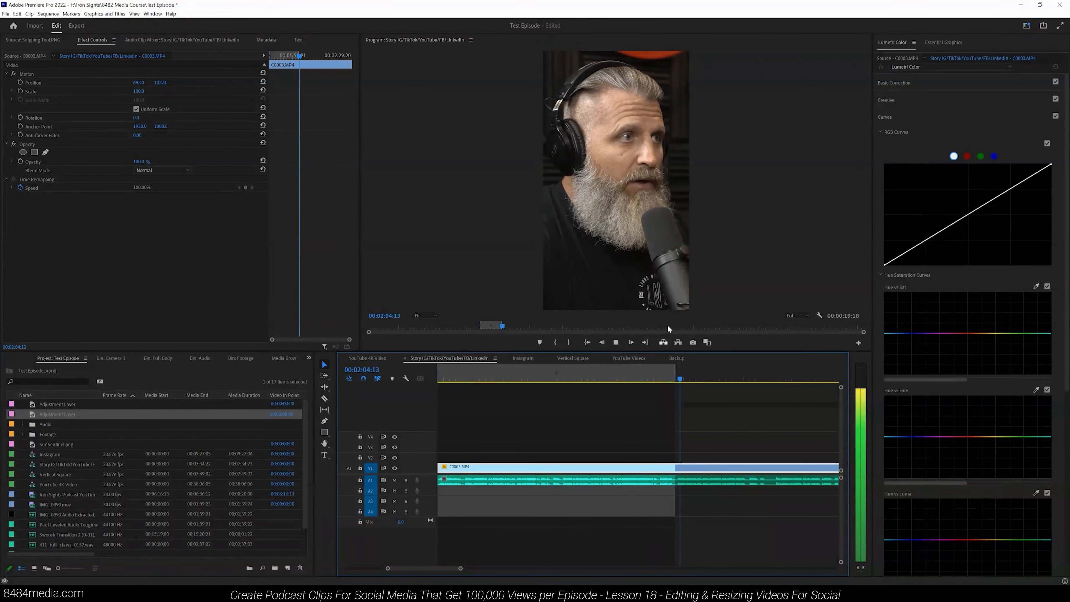
{"action": "left_click", "coordinate": [615, 342]}
{"action": "key", "text": "c"}
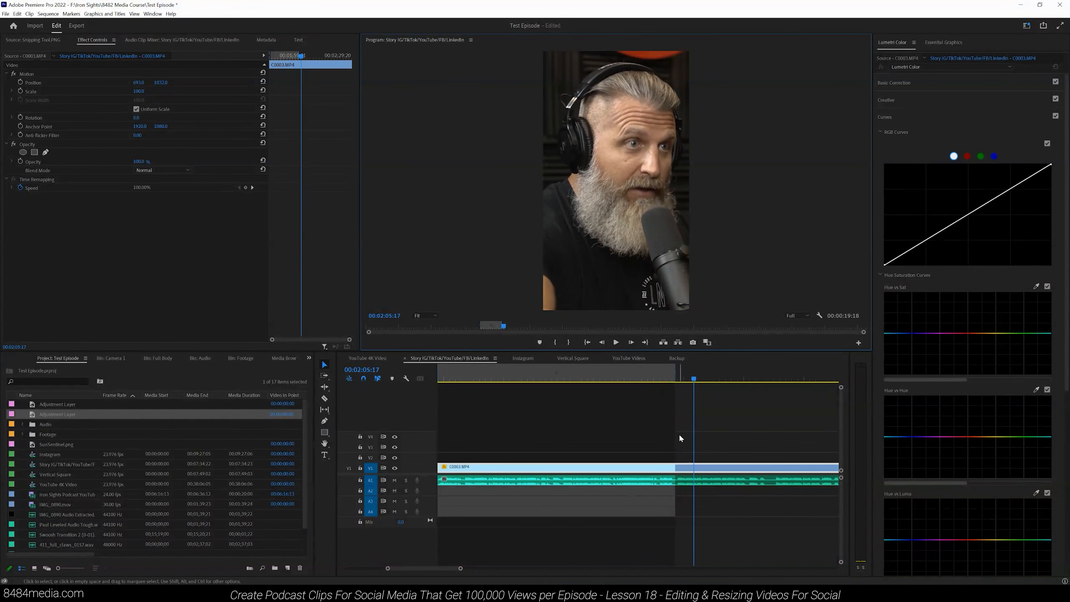
{"action": "left_click", "coordinate": [676, 468]}
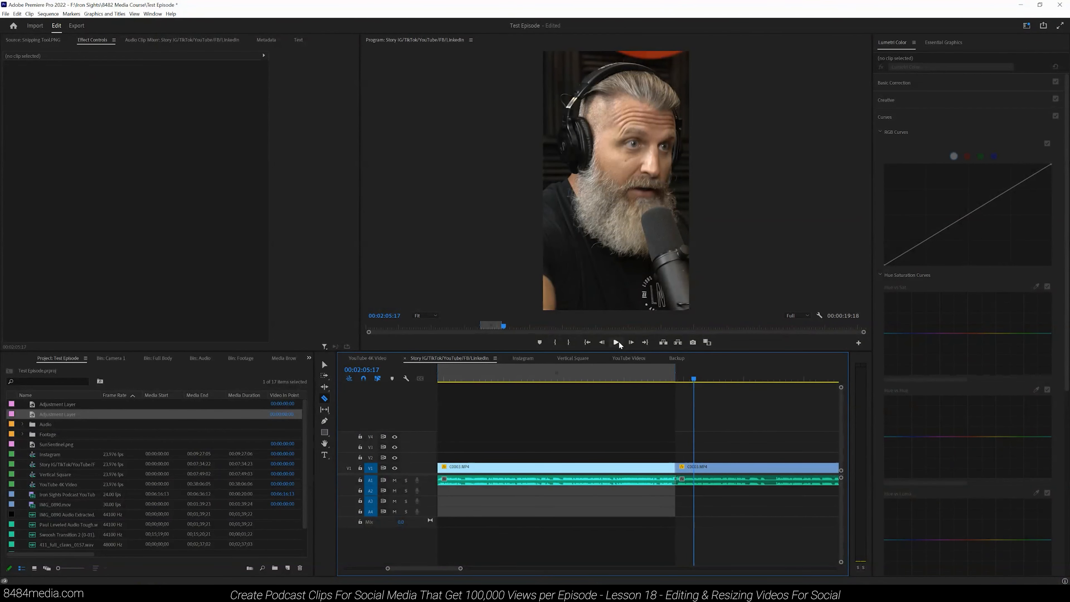
Step: Play further into the man's clip, mark a new out point and split the clip at that spot
{"action": "left_click", "coordinate": [617, 342]}
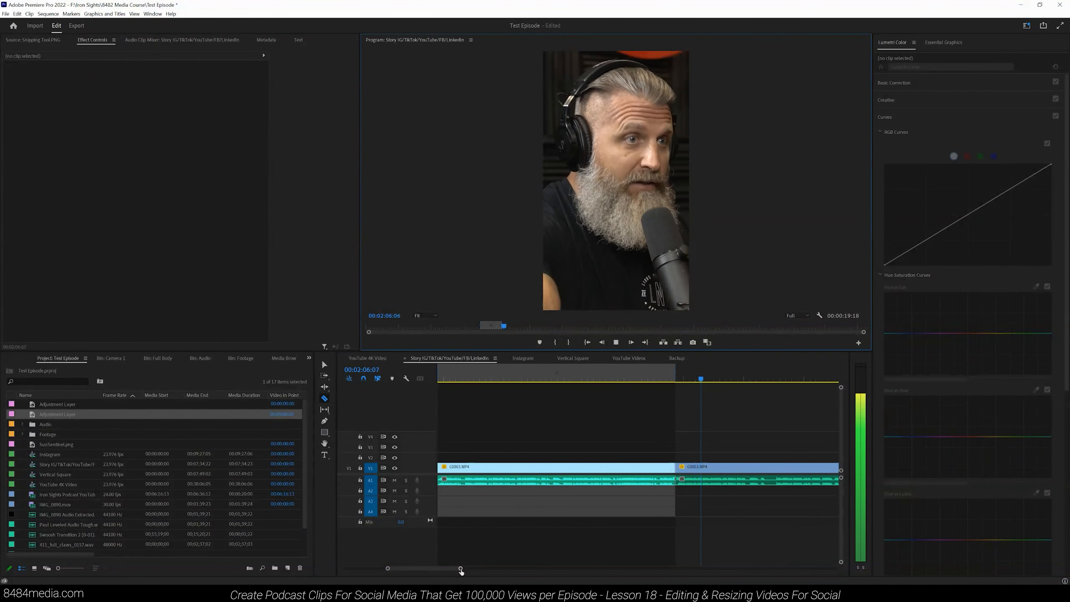
{"action": "left_click_drag", "start_coordinate": [460, 568], "coordinate": [467, 568]}
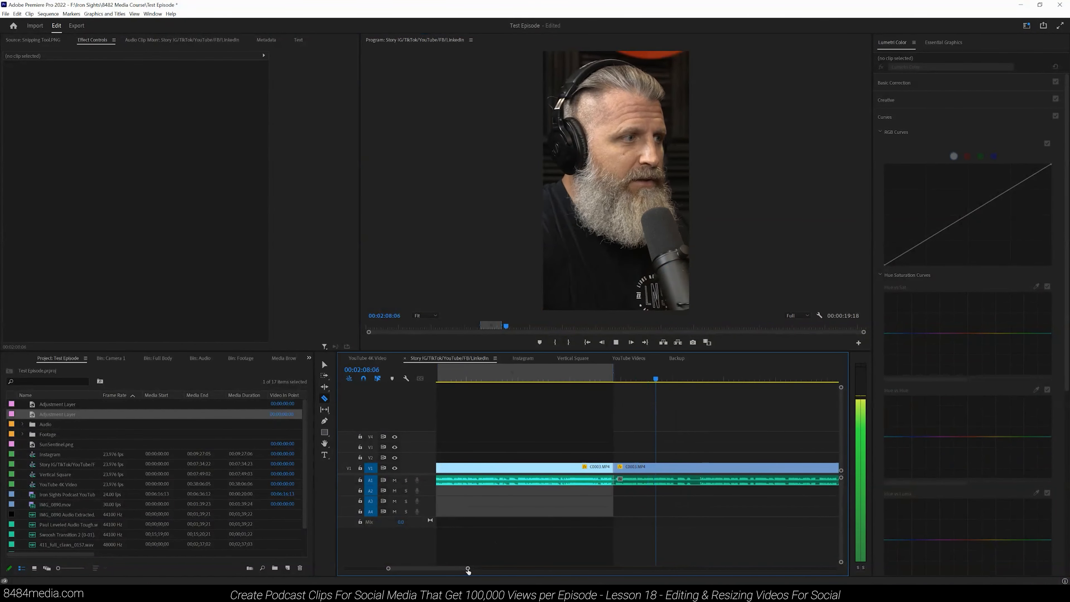
{"action": "key", "text": "o"}
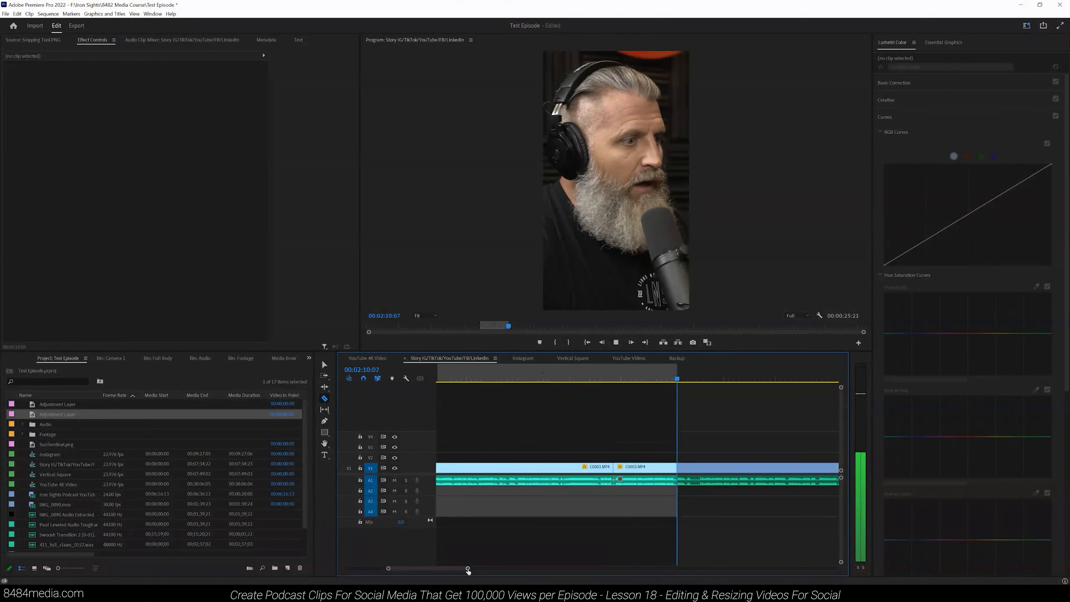
{"action": "left_click_drag", "start_coordinate": [468, 569], "coordinate": [462, 569]}
{"action": "key", "text": "o"}
{"action": "left_click_drag", "start_coordinate": [649, 375], "coordinate": [645, 375]}
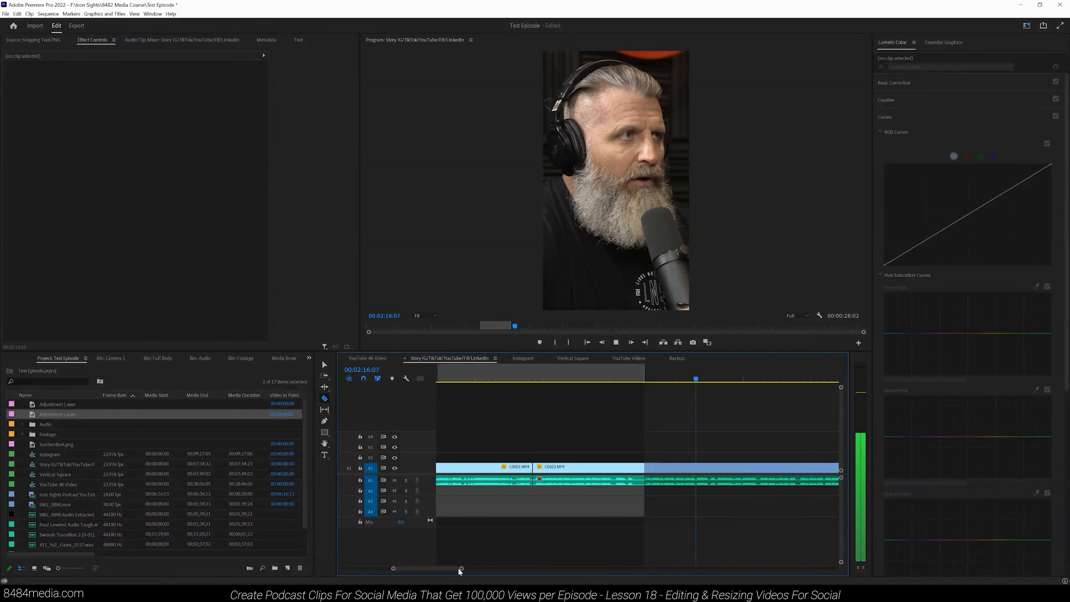
{"action": "left_click_drag", "start_coordinate": [461, 568], "coordinate": [468, 568]}
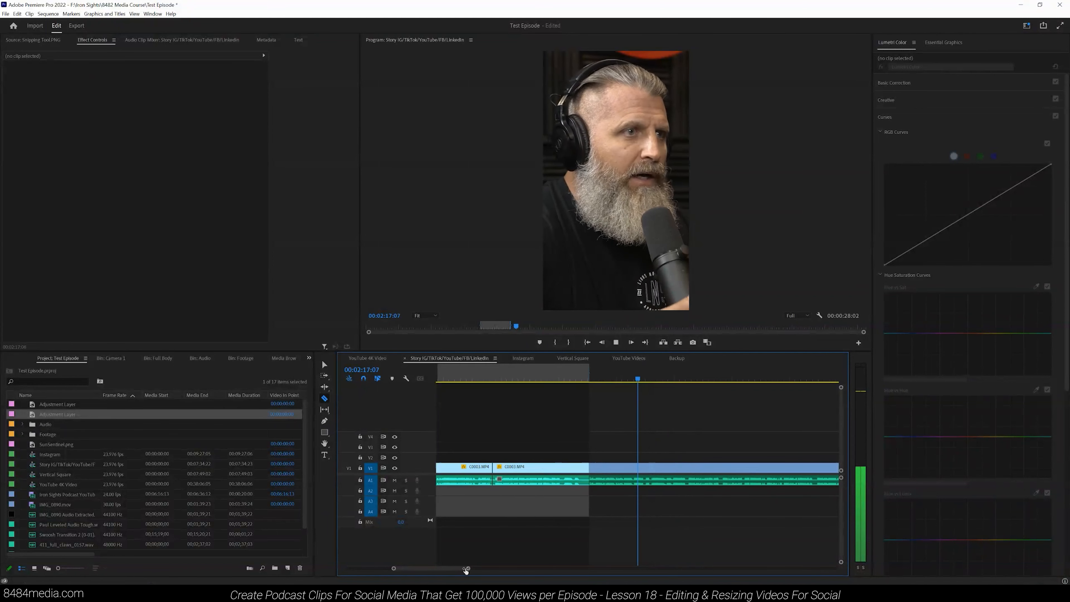
{"action": "left_click", "coordinate": [626, 379]}
{"action": "left_click", "coordinate": [632, 377]}
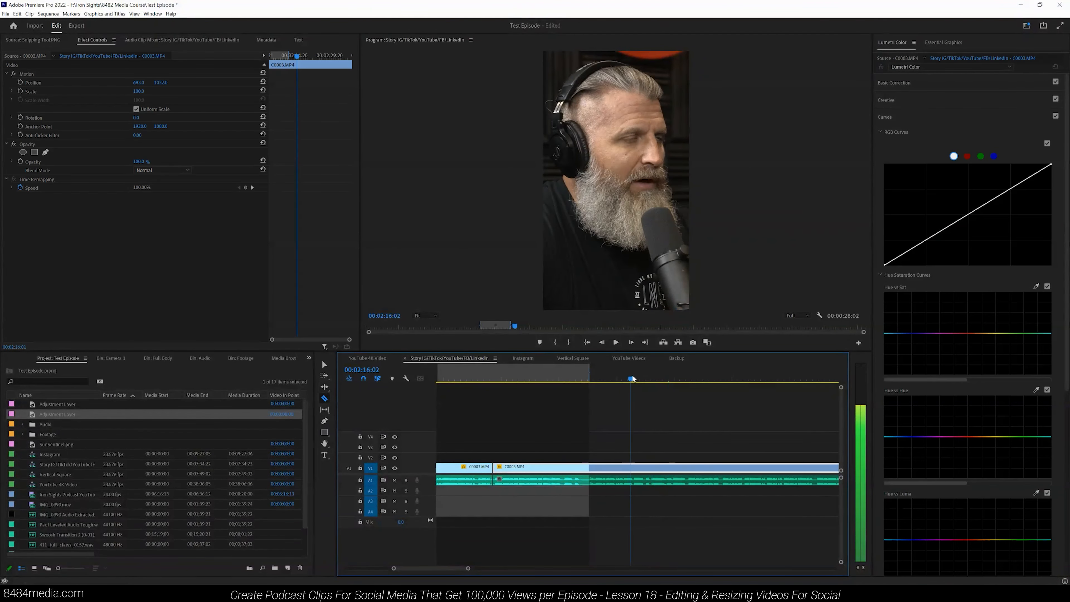
{"action": "key", "text": "o"}
{"action": "left_click", "coordinate": [615, 342]}
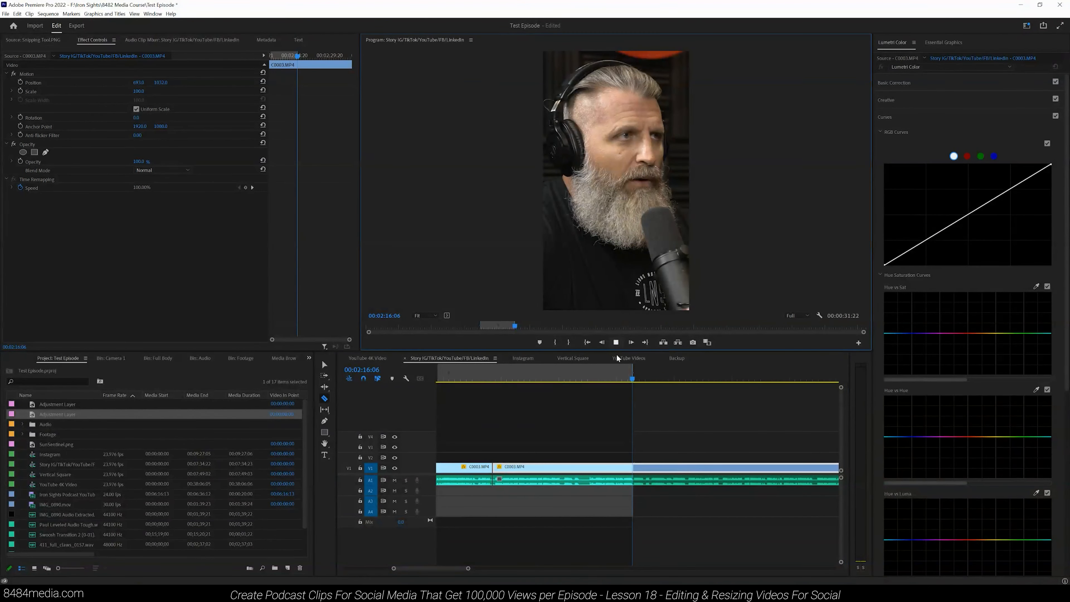
{"action": "left_click", "coordinate": [632, 467]}
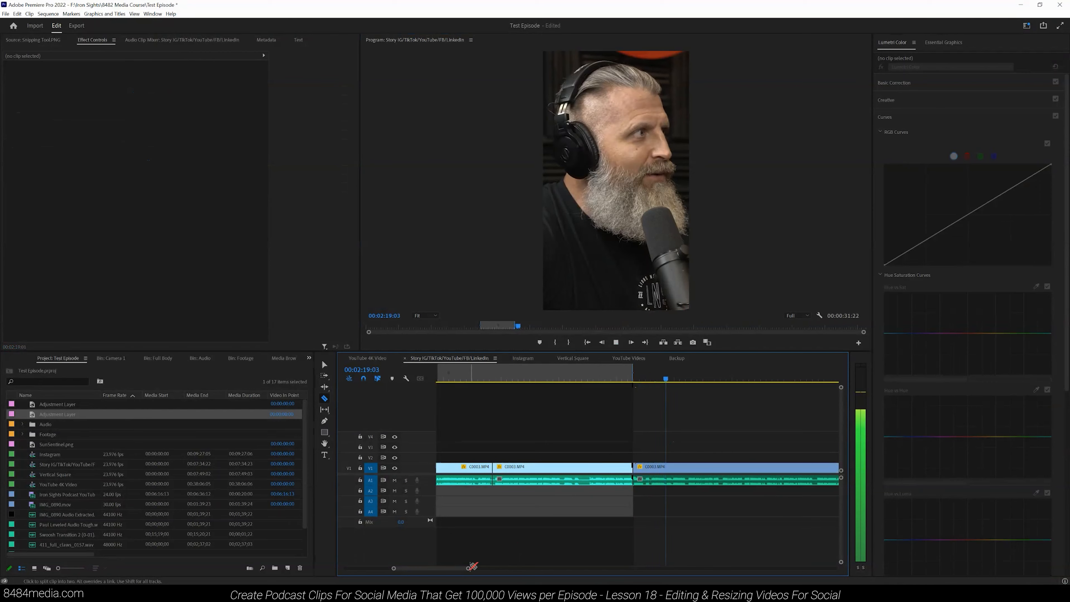
Step: Make two more Razor cuts further along the man's clip to isolate a short segment, then return to the Selection tool
{"action": "left_click_drag", "start_coordinate": [468, 568], "coordinate": [472, 569]}
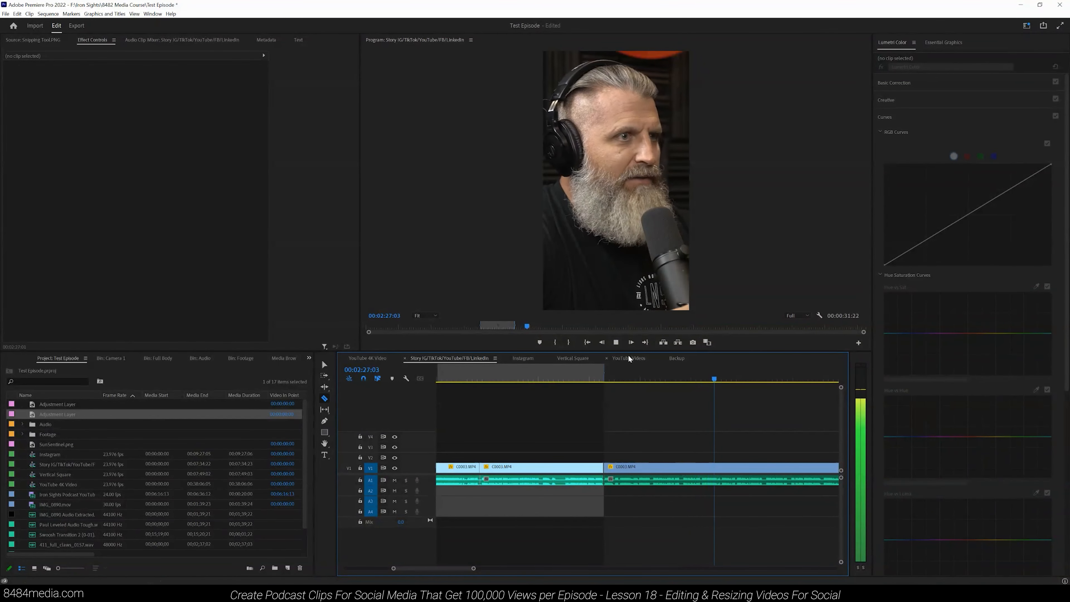
{"action": "left_click", "coordinate": [615, 342]}
{"action": "left_click", "coordinate": [682, 469]}
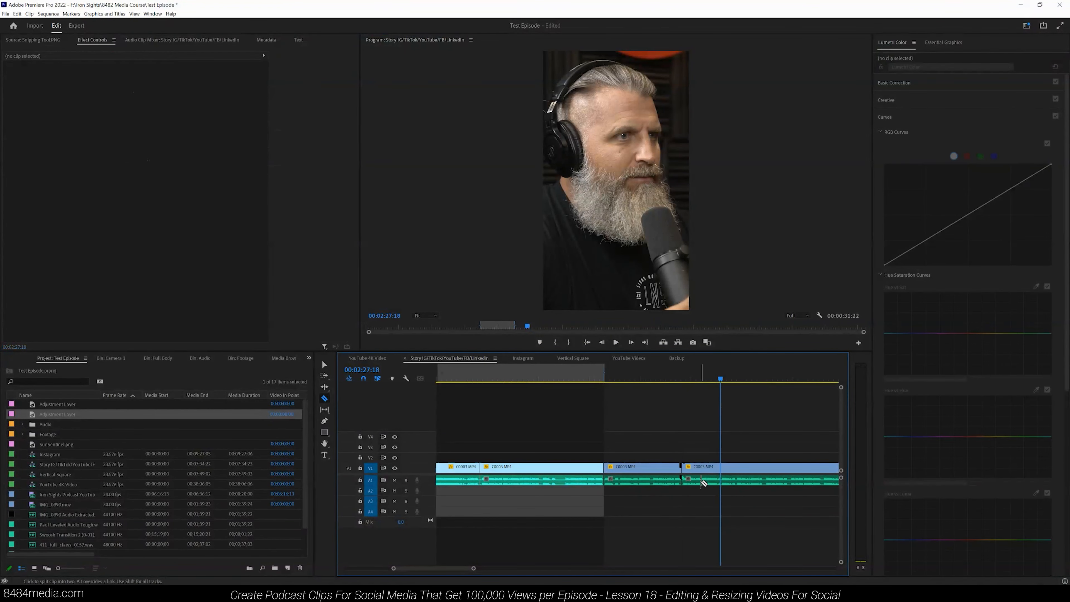
{"action": "left_click", "coordinate": [700, 468]}
{"action": "key", "text": "v"}
Step: Play back around the new cuts to review the isolated segment
{"action": "left_click", "coordinate": [679, 379]}
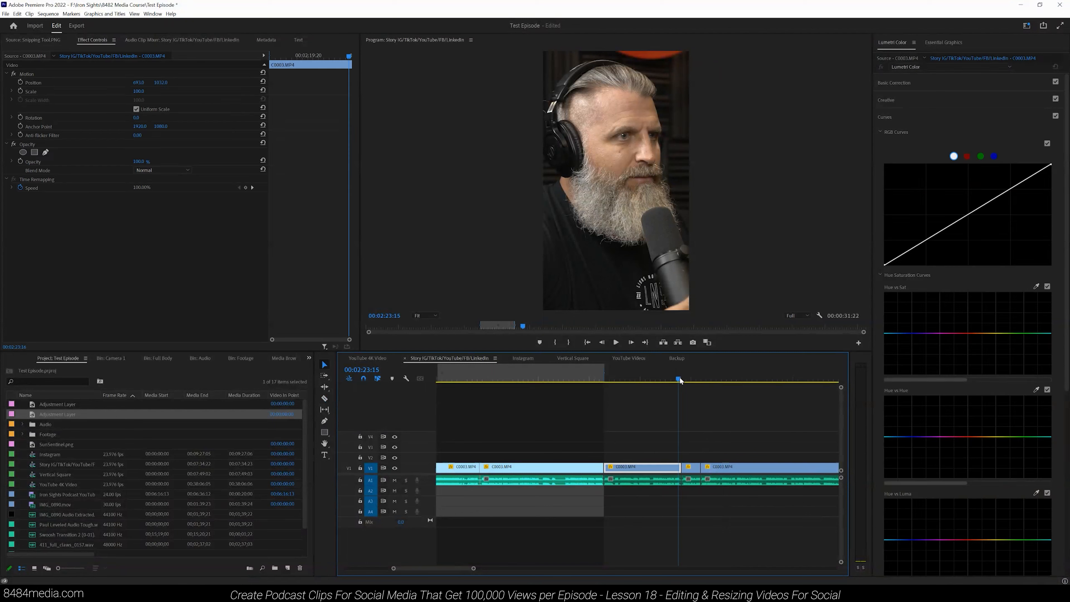
{"action": "left_click", "coordinate": [652, 379]}
{"action": "left_click", "coordinate": [615, 342]}
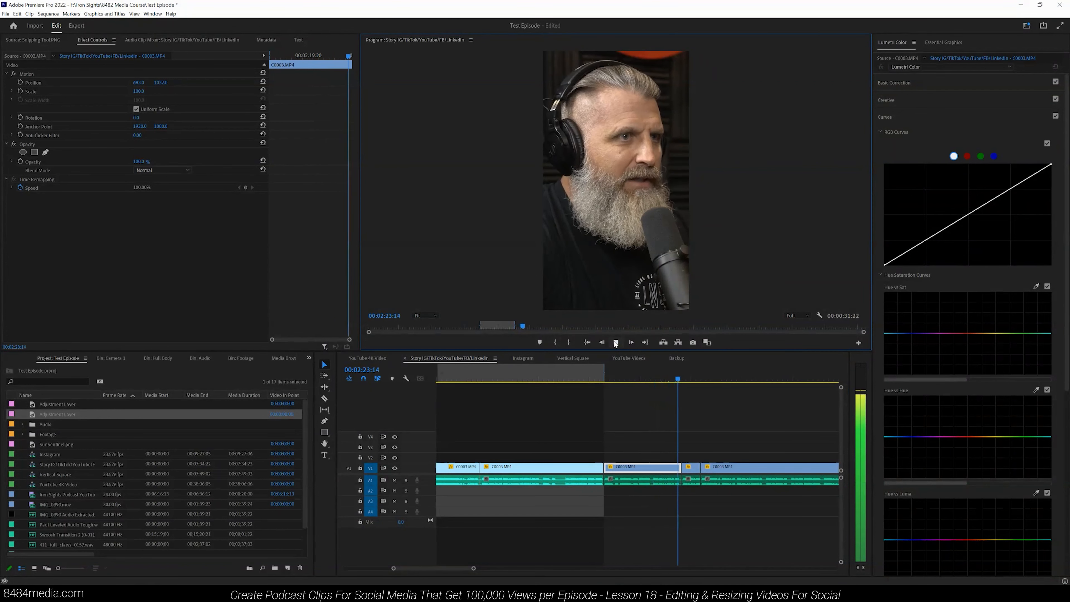
{"action": "left_click", "coordinate": [615, 342]}
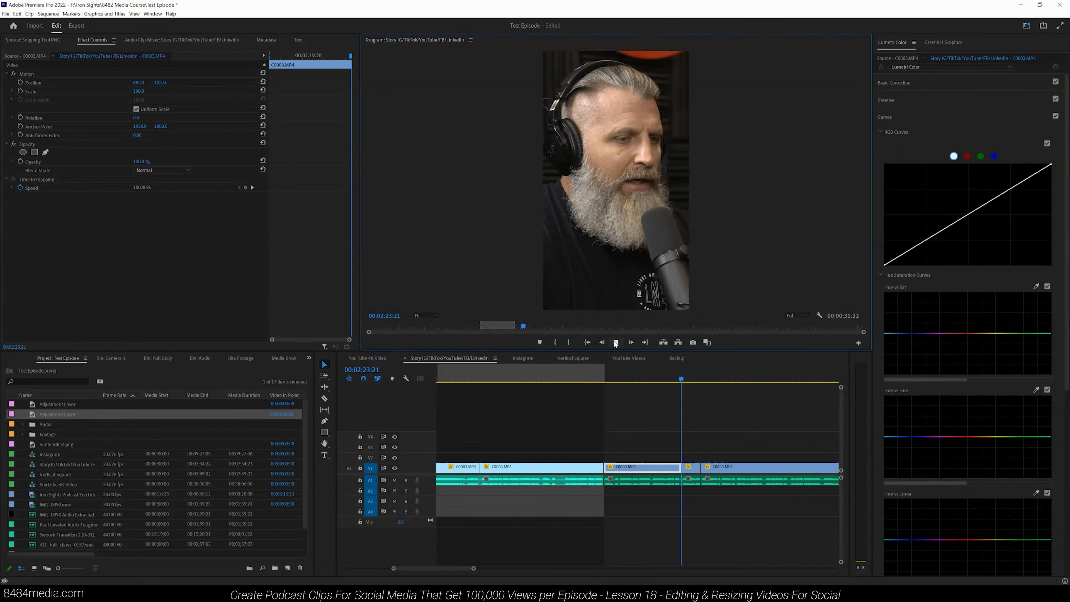
{"action": "left_click", "coordinate": [615, 342]}
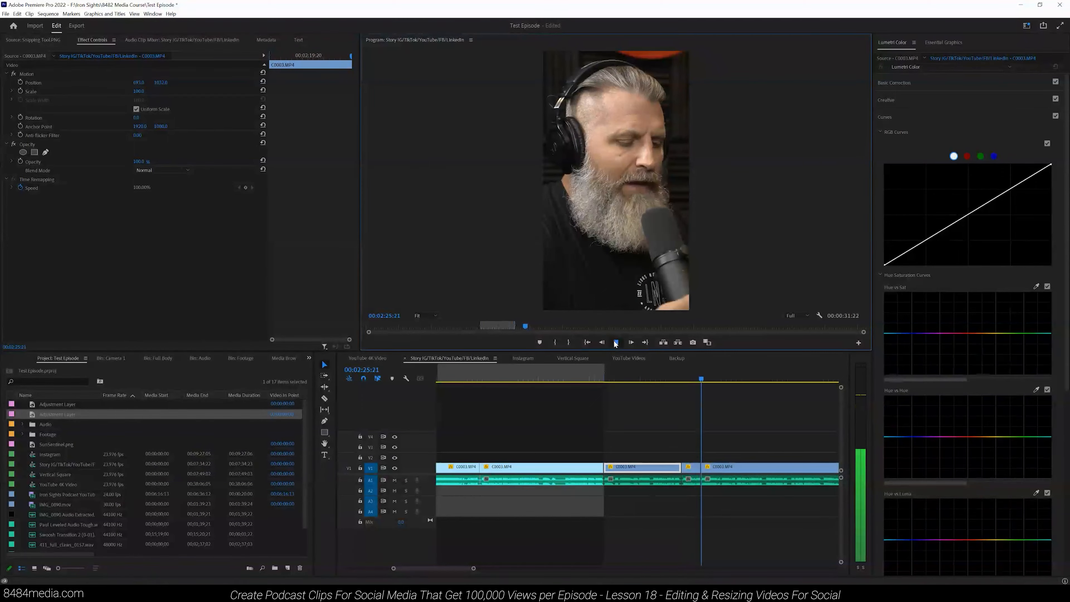
{"action": "left_click", "coordinate": [616, 342]}
Step: Delete the short isolated segment and the other unwanted pieces of the man's clip
{"action": "left_click", "coordinate": [691, 466]}
{"action": "key", "text": "Delete"}
{"action": "left_click_drag", "start_coordinate": [565, 445], "coordinate": [584, 507]}
{"action": "key", "text": "Delete"}
{"action": "left_click", "coordinate": [558, 467]}
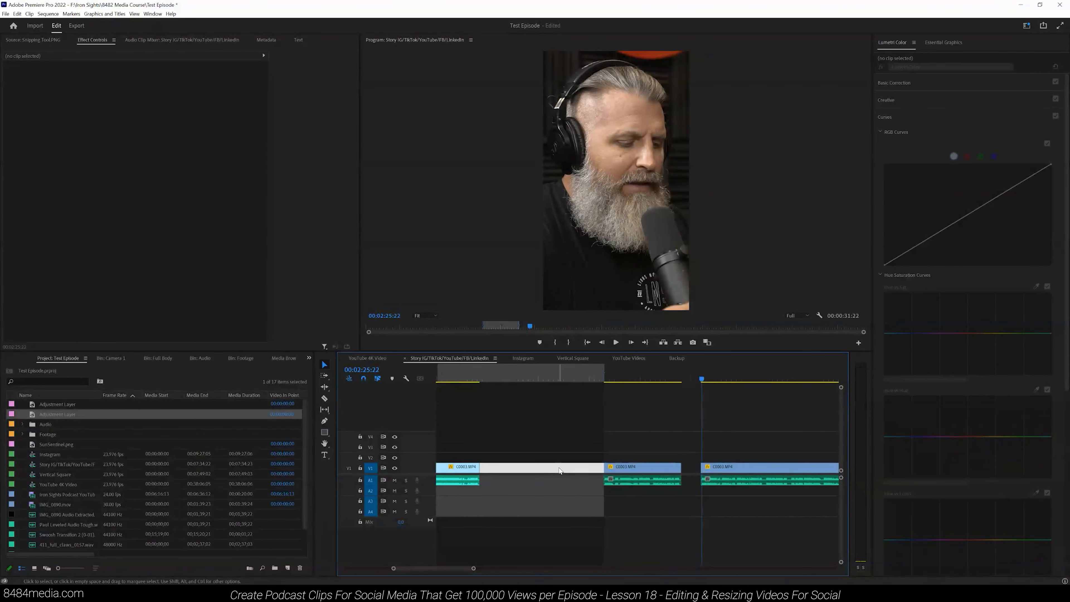
{"action": "key", "text": "Delete"}
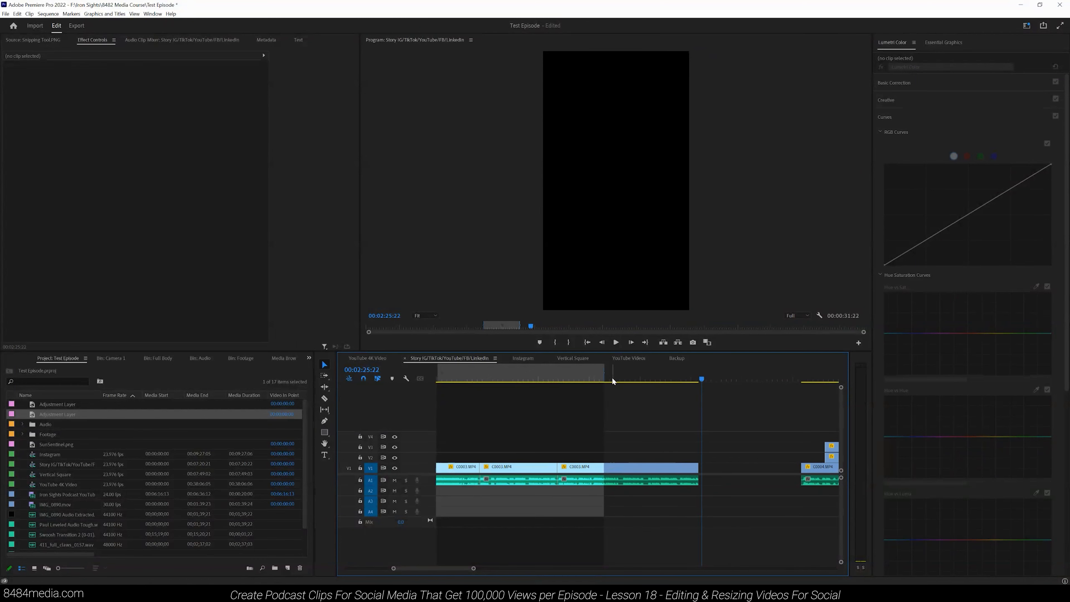
Step: Extend the marked range over the man's remaining clip, play it and set an out point
{"action": "left_click_drag", "start_coordinate": [603, 376], "coordinate": [699, 369]}
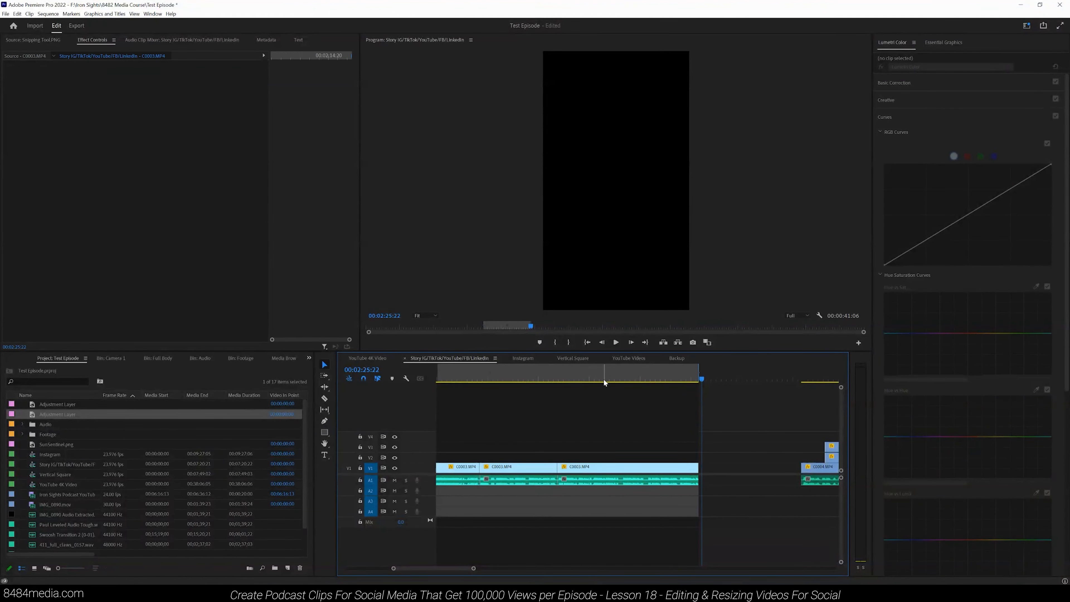
{"action": "left_click", "coordinate": [604, 378]}
{"action": "mouse_move", "coordinate": [474, 568]}
{"action": "left_mouse_down"}
{"action": "mouse_move", "coordinate": [487, 572]}
{"action": "mouse_move", "coordinate": [465, 569]}
{"action": "left_mouse_up"}
{"action": "left_click", "coordinate": [573, 374]}
{"action": "left_click", "coordinate": [615, 342]}
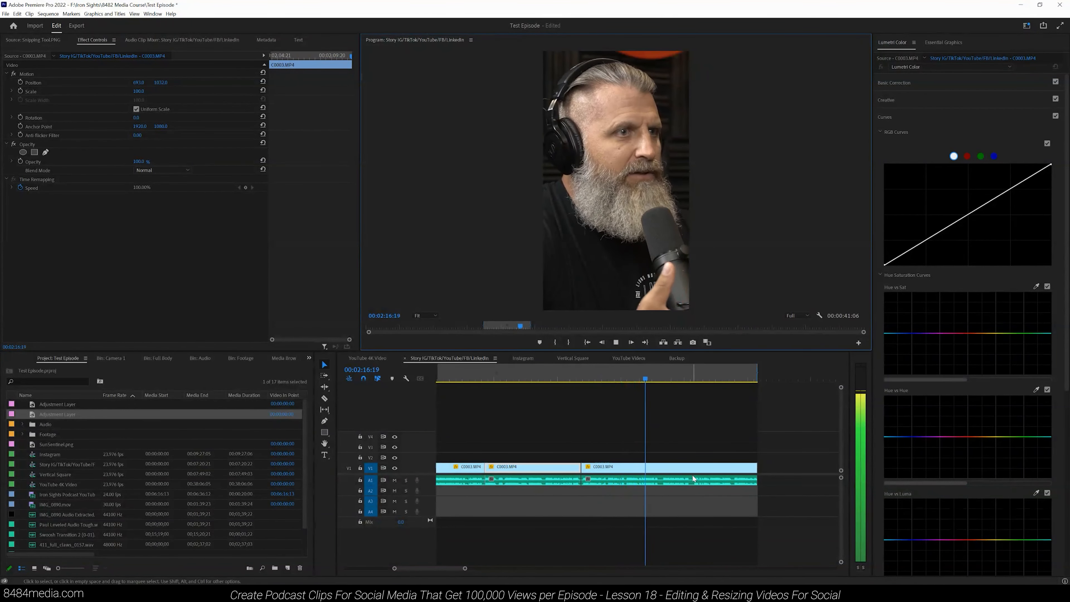
{"action": "key", "text": "o"}
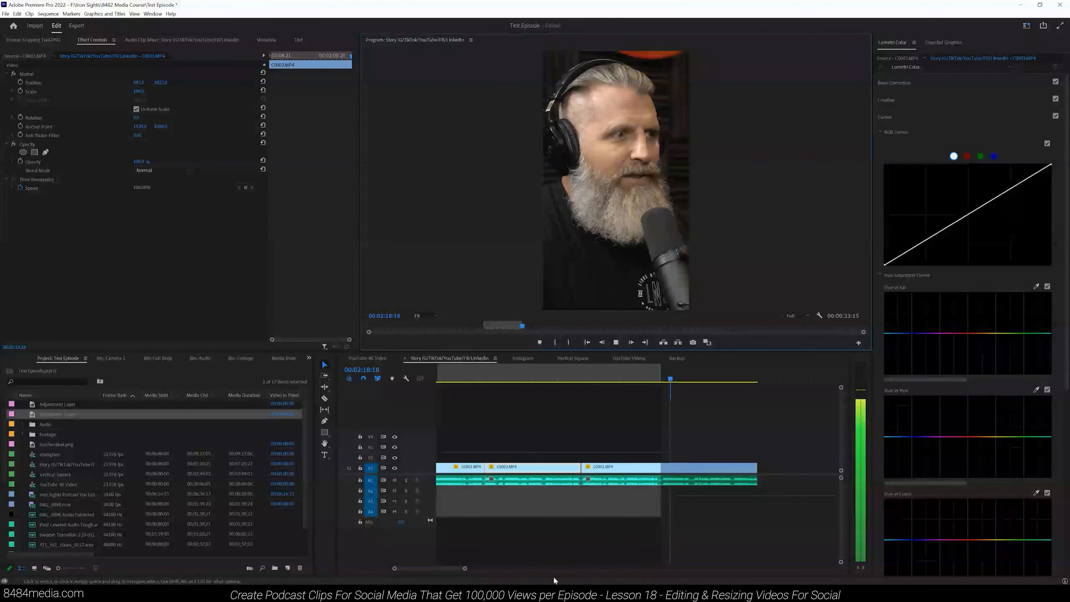
Step: Play to the out point and select the leftover clips after the man's final segment
{"action": "mouse_move", "coordinate": [465, 568]}
{"action": "left_mouse_down"}
{"action": "mouse_move", "coordinate": [502, 569]}
{"action": "mouse_move", "coordinate": [450, 570]}
{"action": "left_mouse_up"}
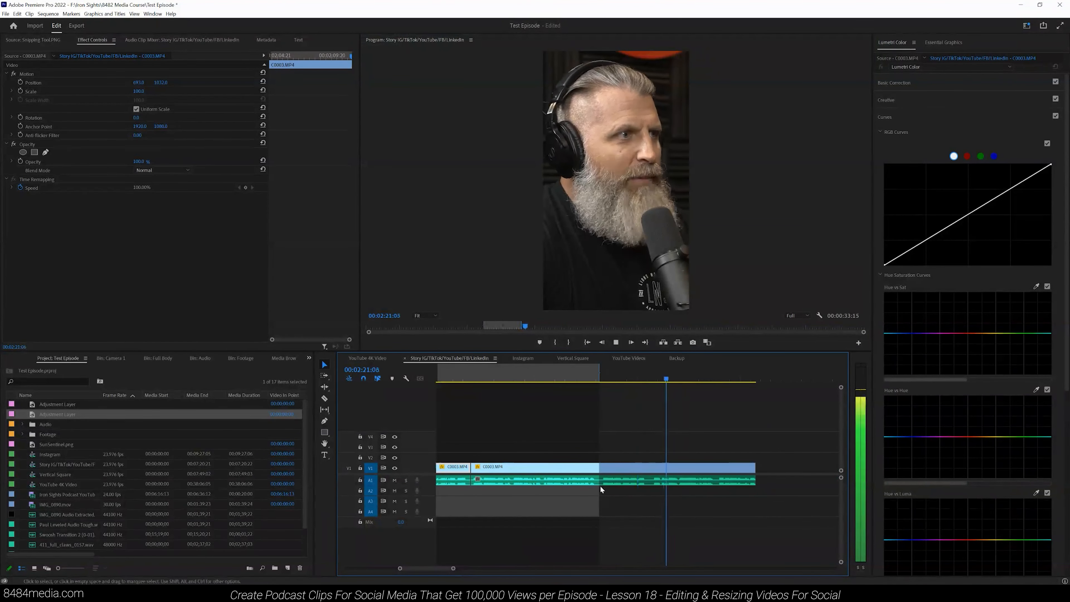
{"action": "left_click", "coordinate": [616, 342]}
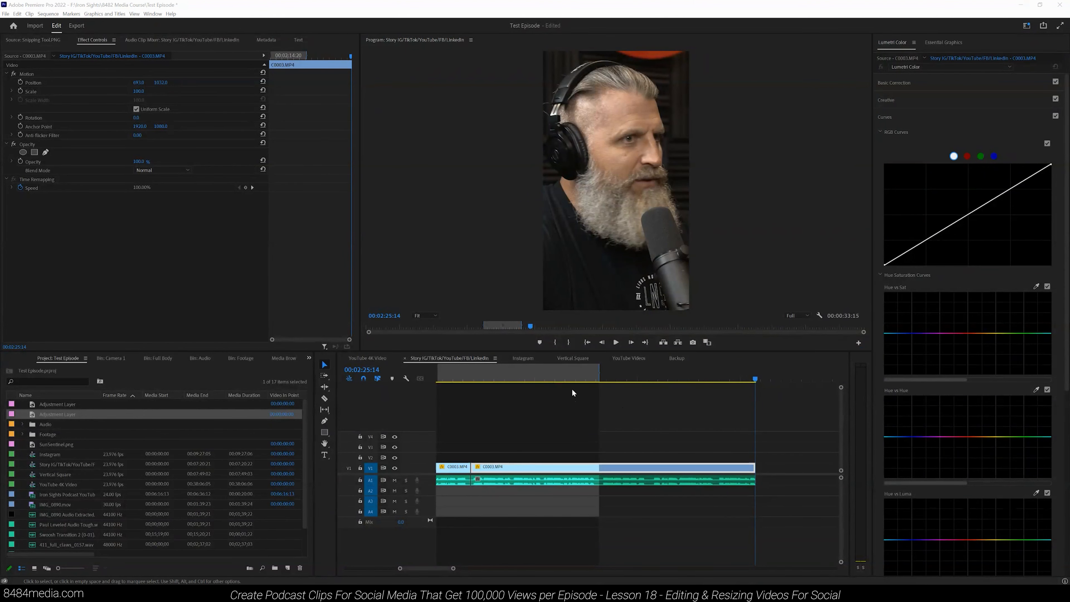
{"action": "left_click_drag", "start_coordinate": [726, 436], "coordinate": [599, 471]}
{"action": "left_click", "coordinate": [498, 376]}
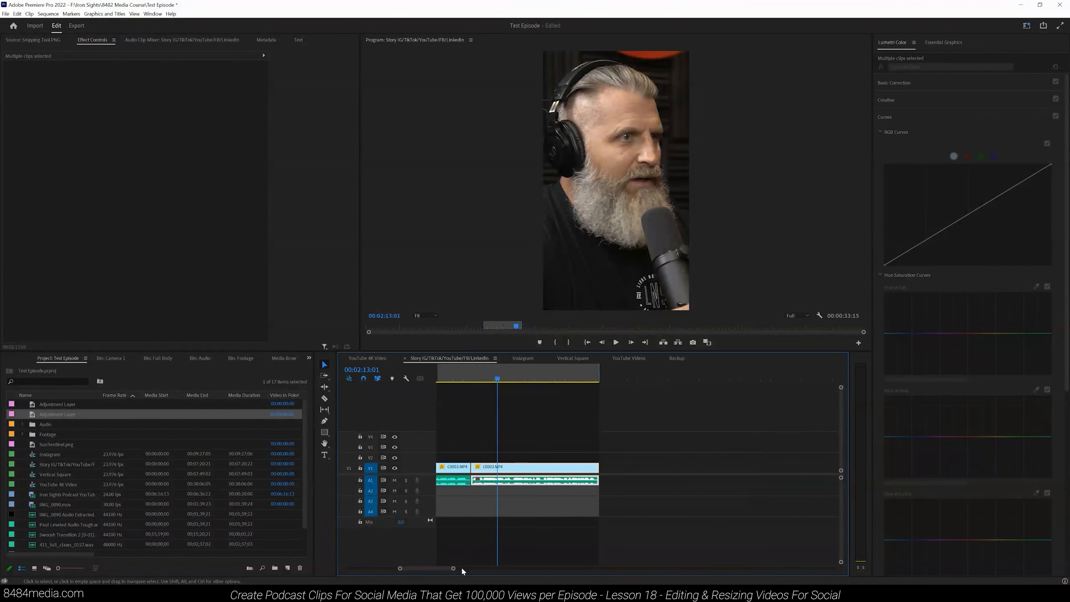
Step: Apply Constant Power audio crossfades to the cuts in the man's audio clip
{"action": "left_click_drag", "start_coordinate": [453, 568], "coordinate": [485, 571]}
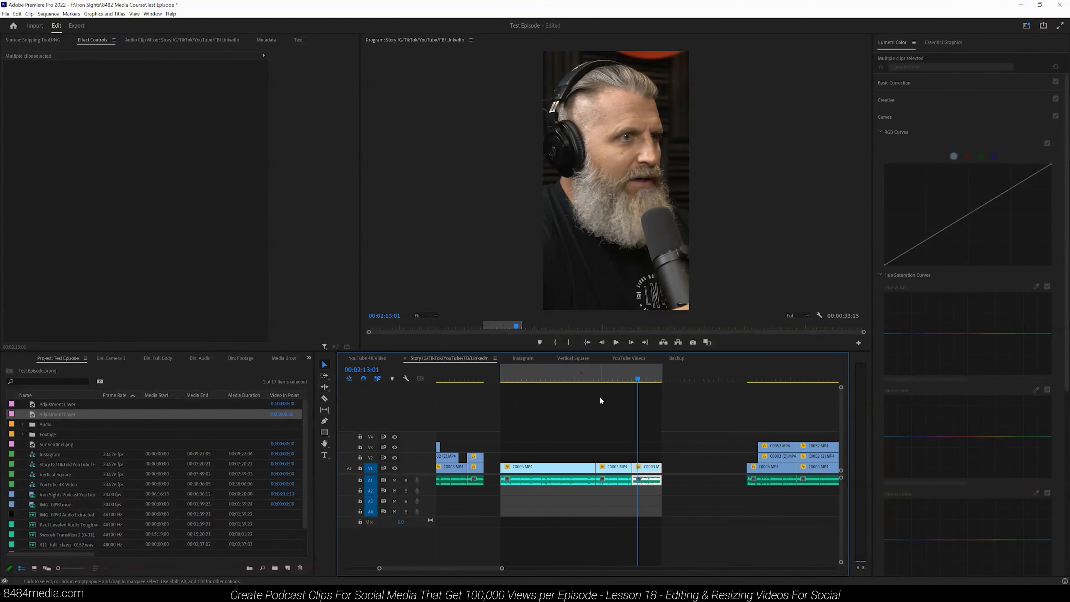
{"action": "left_click", "coordinate": [598, 376]}
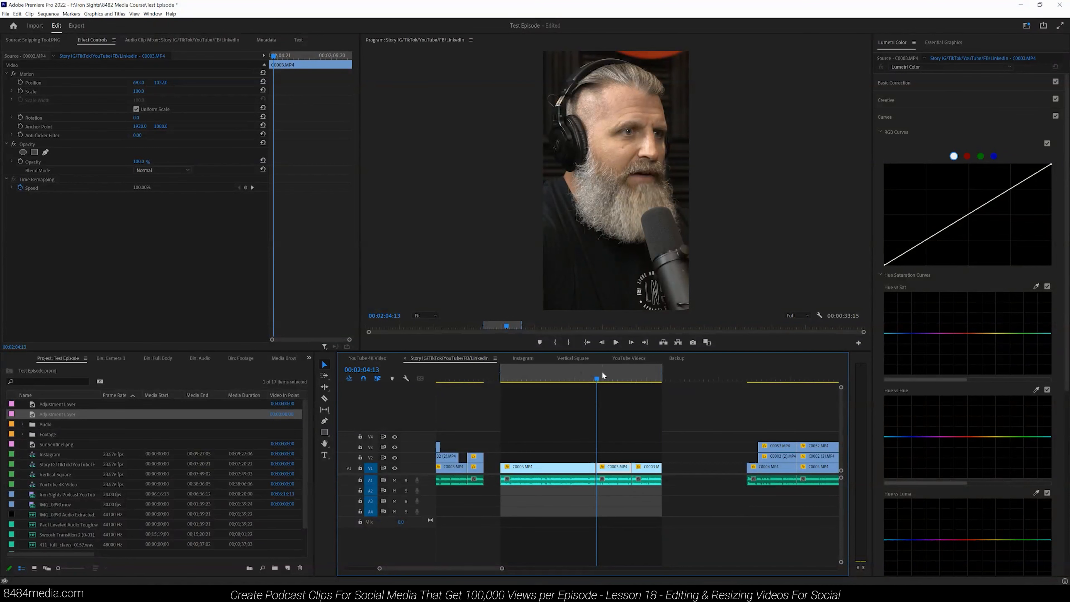
{"action": "left_click", "coordinate": [309, 358]}
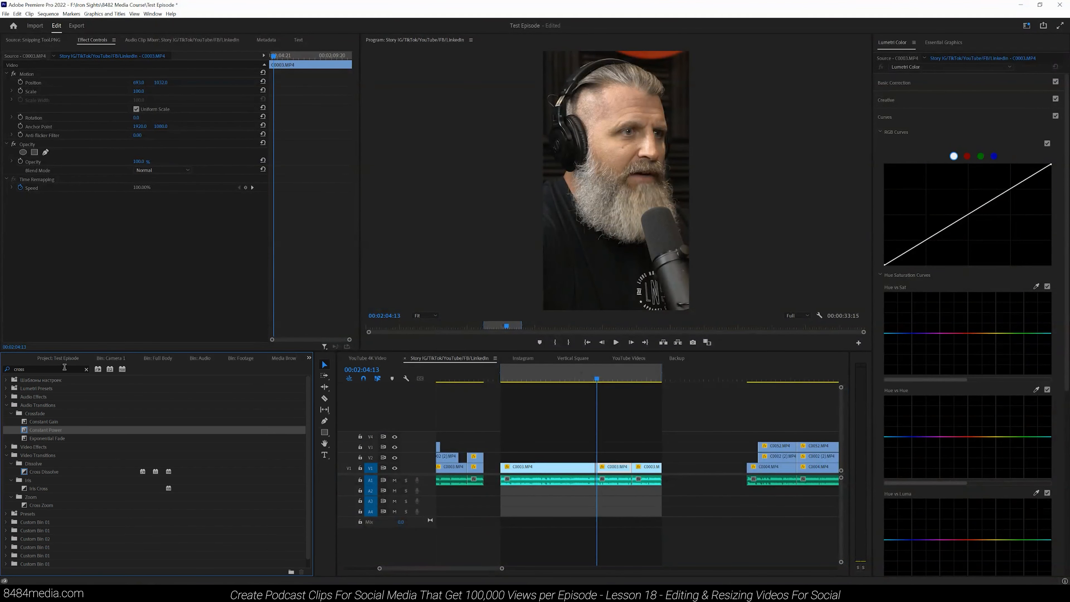
{"action": "left_click_drag", "start_coordinate": [504, 568], "coordinate": [452, 568]}
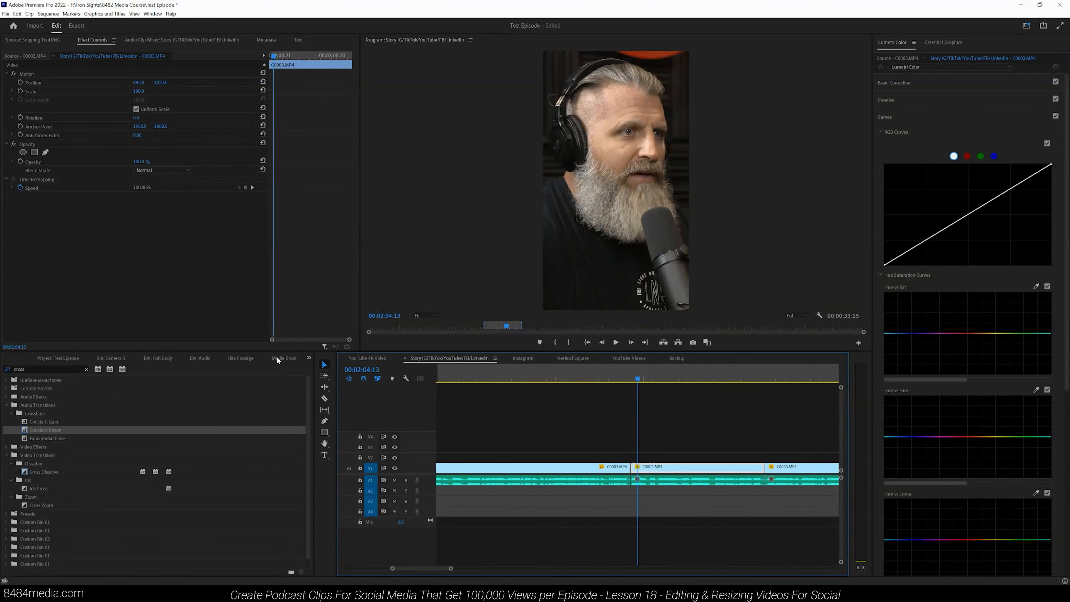
{"action": "left_click", "coordinate": [309, 358]}
{"action": "left_click", "coordinate": [321, 436]}
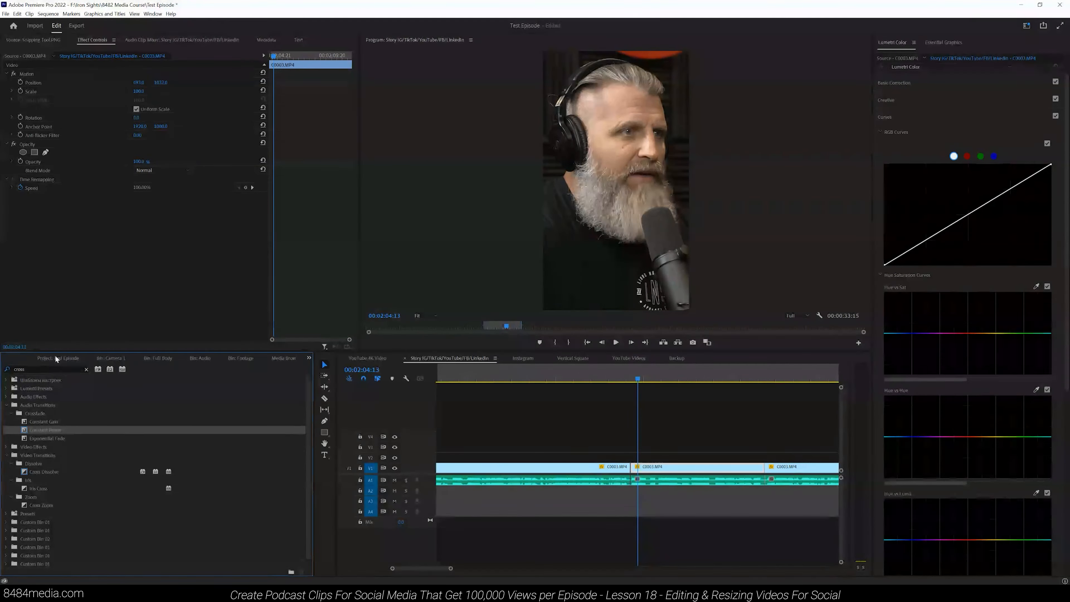
{"action": "left_click", "coordinate": [4, 370]}
{"action": "left_click", "coordinate": [32, 369]}
{"action": "left_click_drag", "start_coordinate": [57, 430], "coordinate": [617, 481]}
{"action": "left_click_drag", "start_coordinate": [226, 430], "coordinate": [771, 481]}
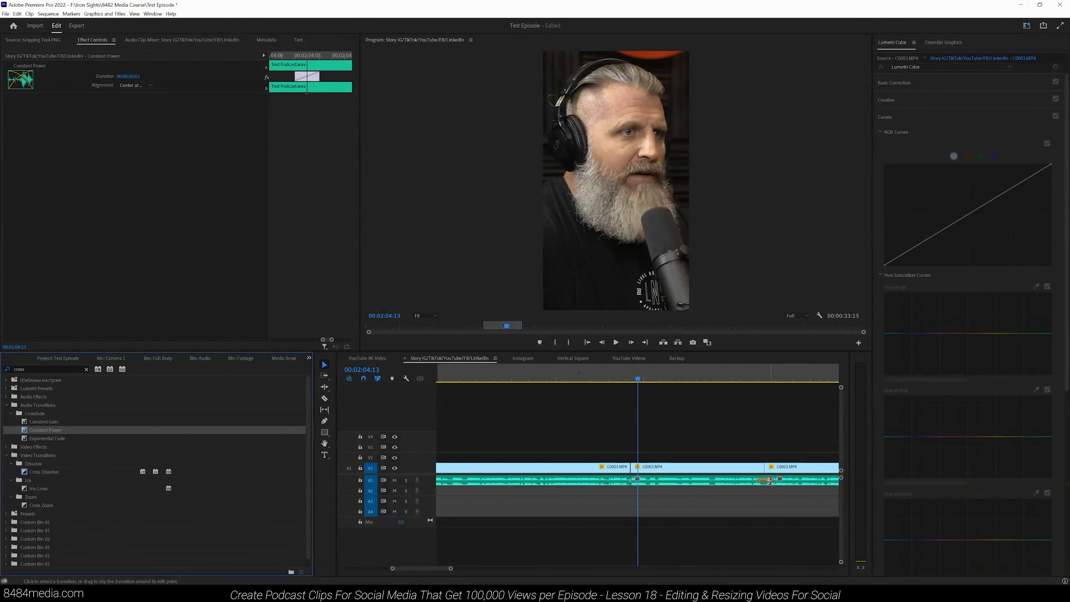
{"action": "left_click_drag", "start_coordinate": [771, 480], "coordinate": [755, 480]}
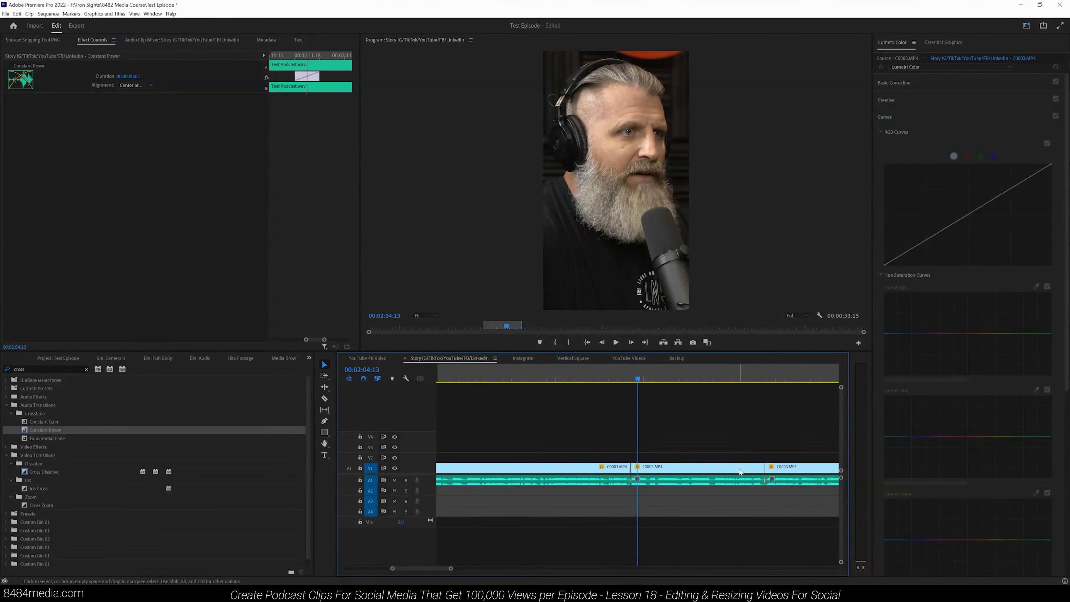
Step: Play back the man's clip from its start to review the crossfaded cuts
{"action": "mouse_move", "coordinate": [450, 570]}
{"action": "left_mouse_down"}
{"action": "mouse_move", "coordinate": [439, 571]}
{"action": "mouse_move", "coordinate": [468, 571]}
{"action": "left_mouse_up"}
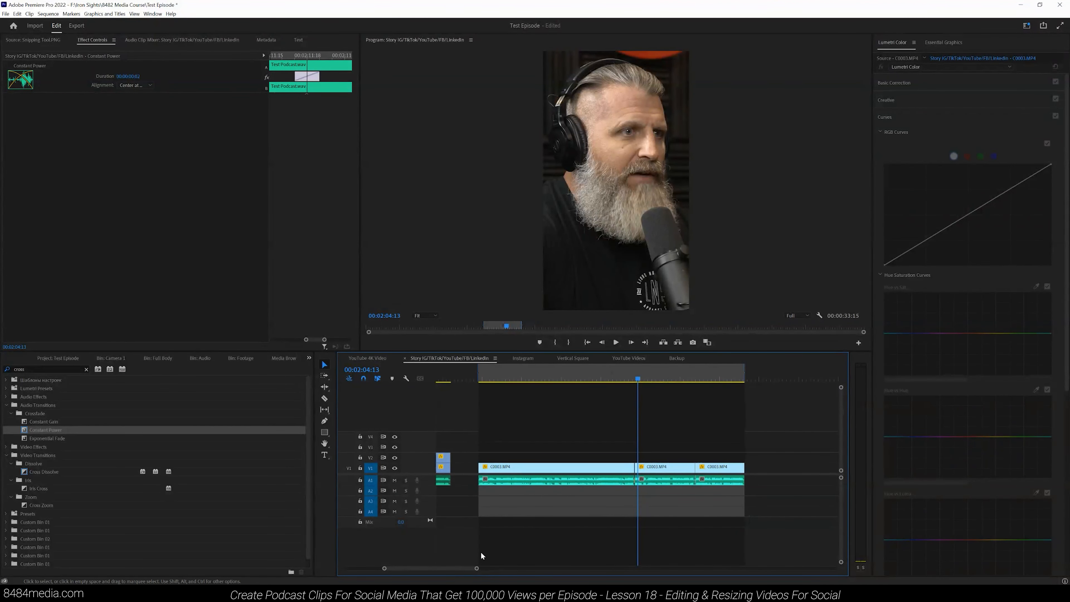
{"action": "left_click", "coordinate": [481, 379]}
{"action": "key", "text": "space"}
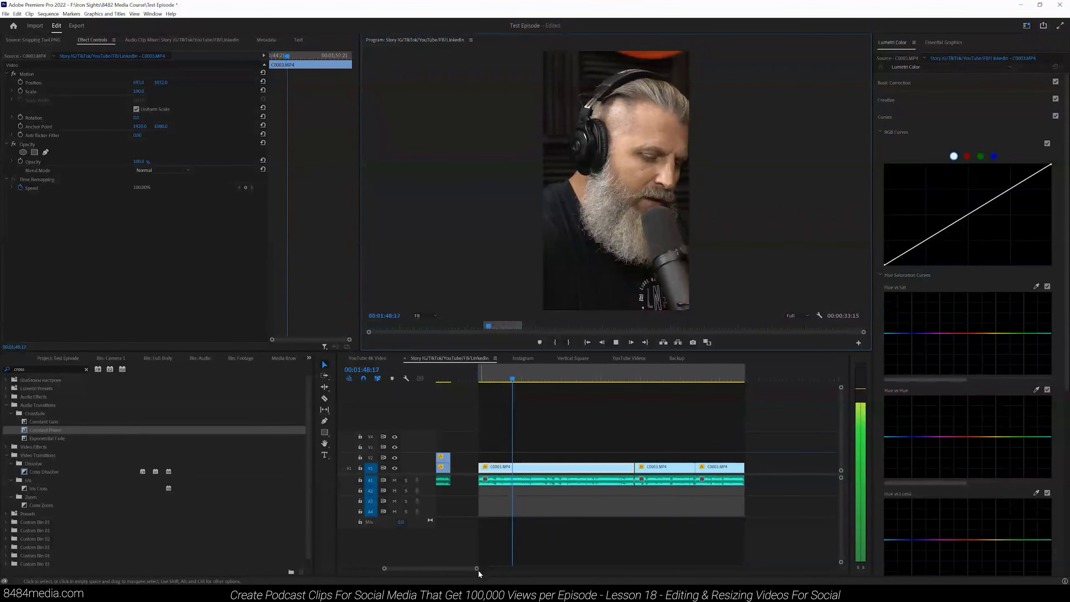
{"action": "left_click_drag", "start_coordinate": [477, 570], "coordinate": [590, 573]}
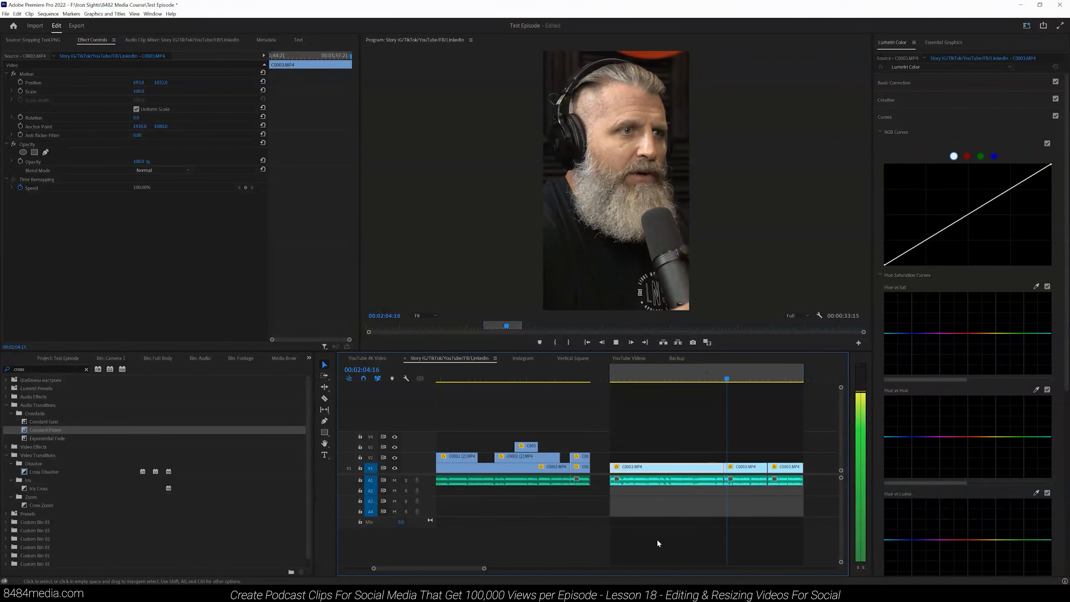
{"action": "left_click_drag", "start_coordinate": [484, 568], "coordinate": [479, 568]}
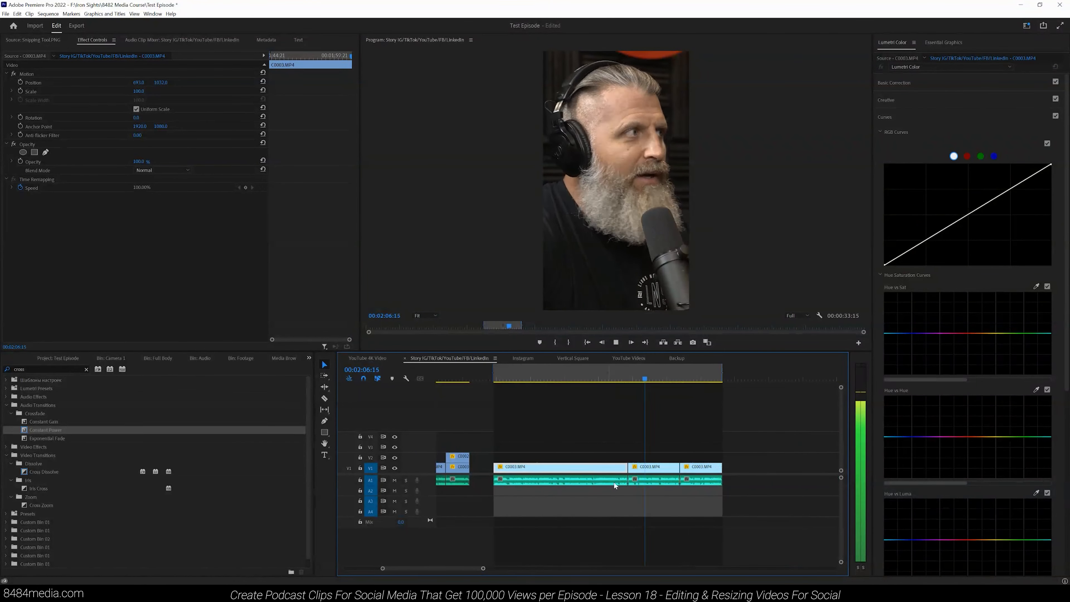
{"action": "left_click", "coordinate": [615, 342]}
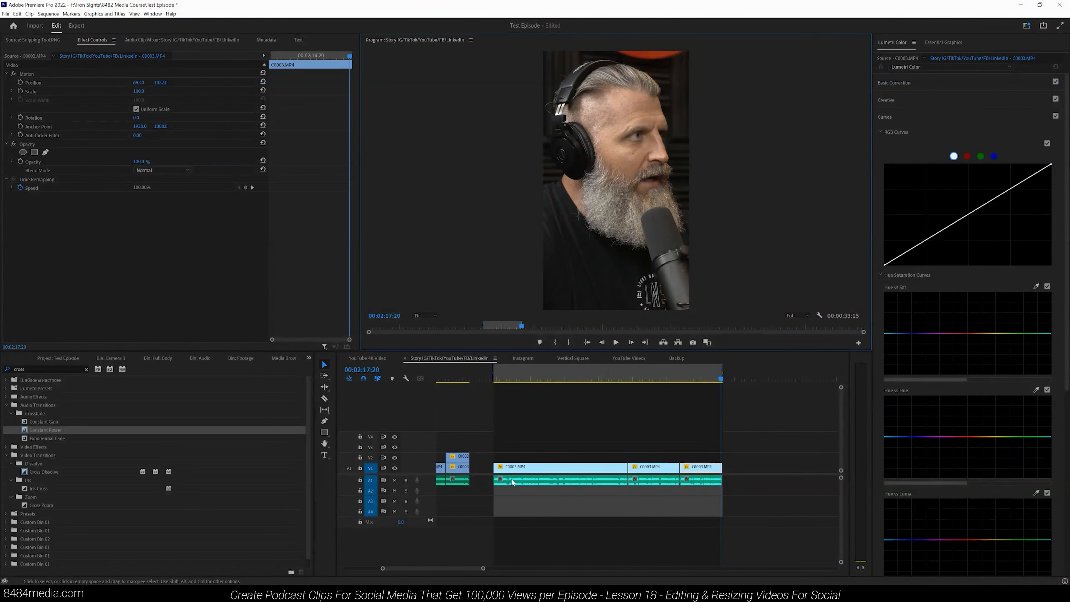
Step: Browse along the timeline to find the next section of clips to trim
{"action": "left_click_drag", "start_coordinate": [483, 569], "coordinate": [514, 569]}
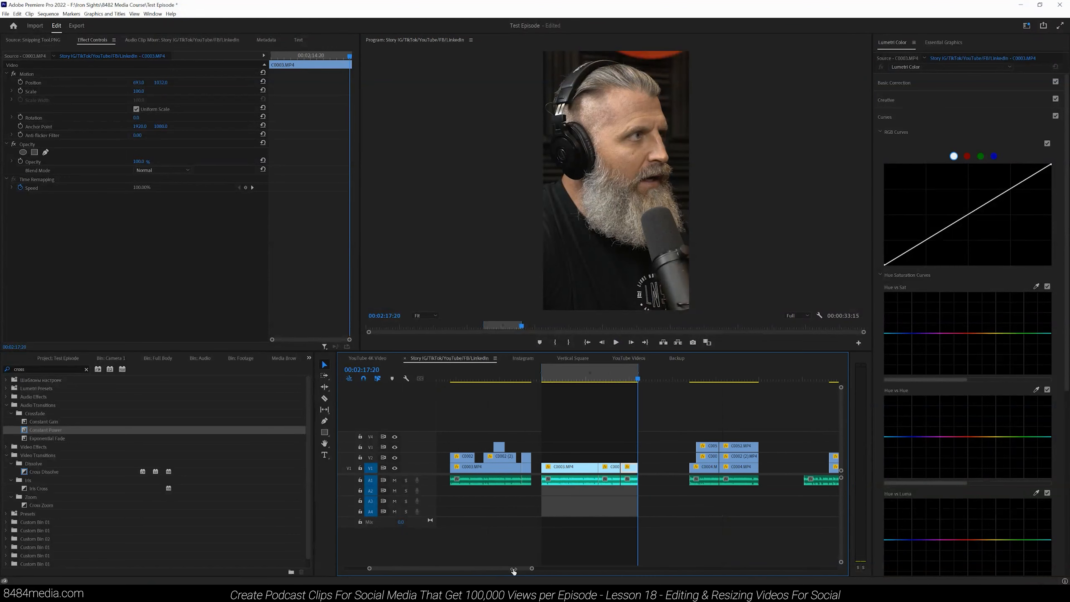
{"action": "left_click", "coordinate": [691, 376]}
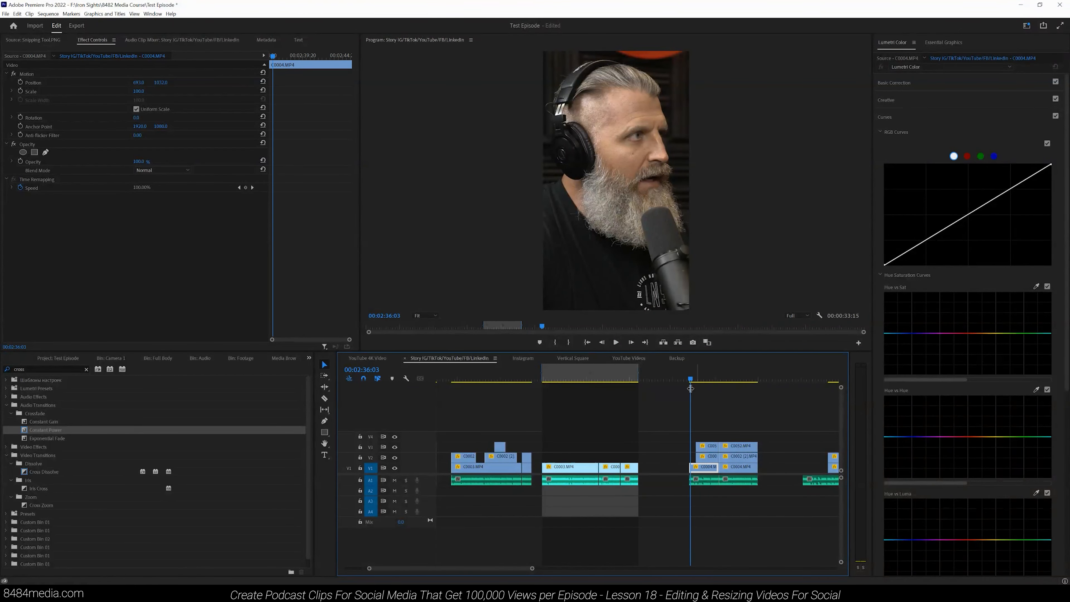
{"action": "left_click_drag", "start_coordinate": [532, 568], "coordinate": [692, 569]}
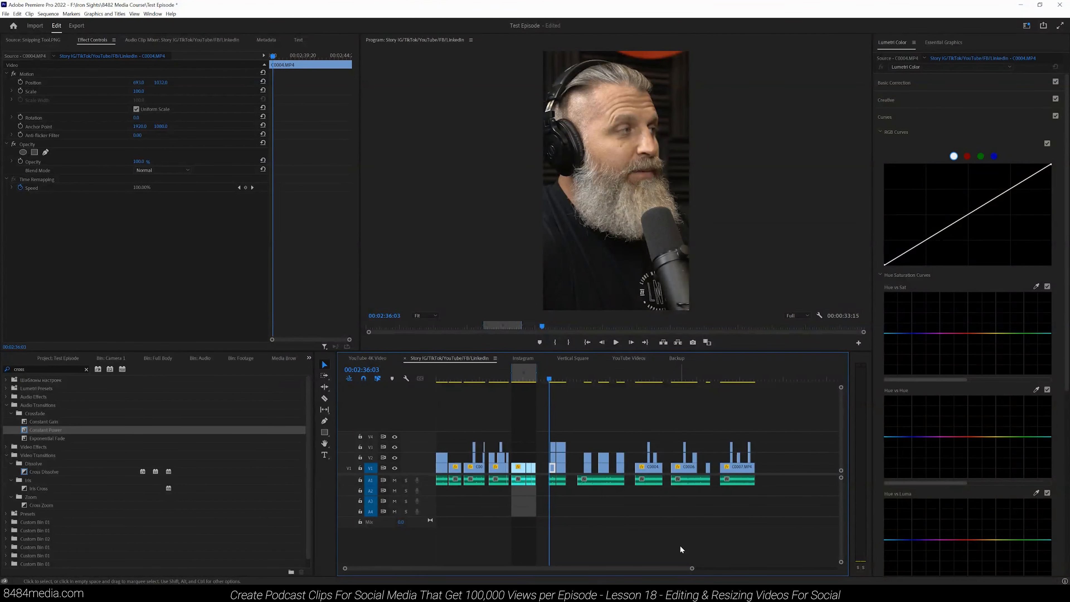
{"action": "key", "text": "="}
{"action": "key", "text": "="}
{"action": "key", "text": "="}
{"action": "key", "text": "="}
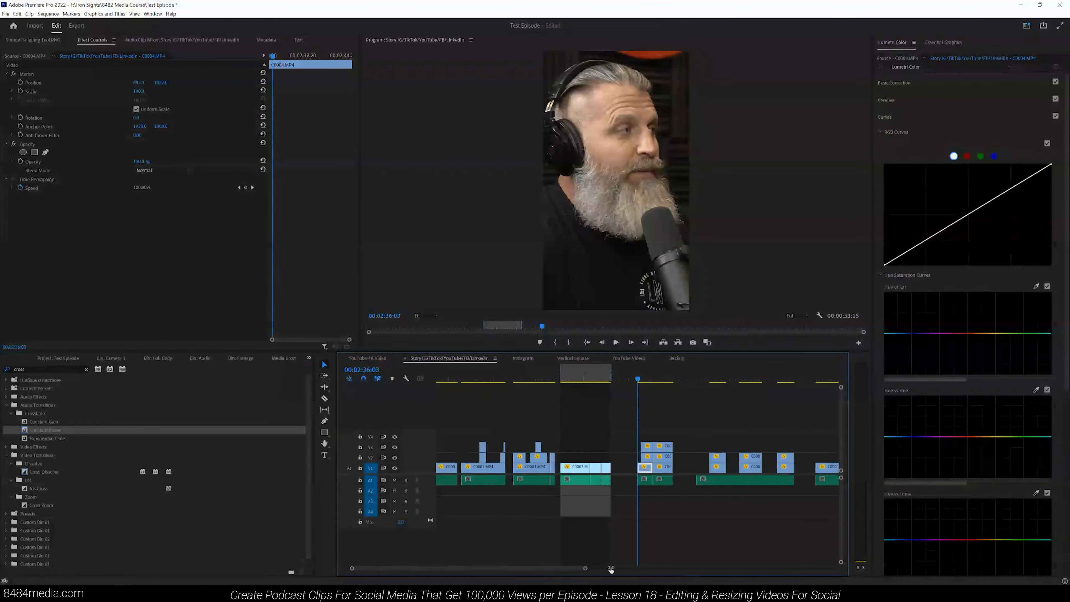
{"action": "key", "text": "minus"}
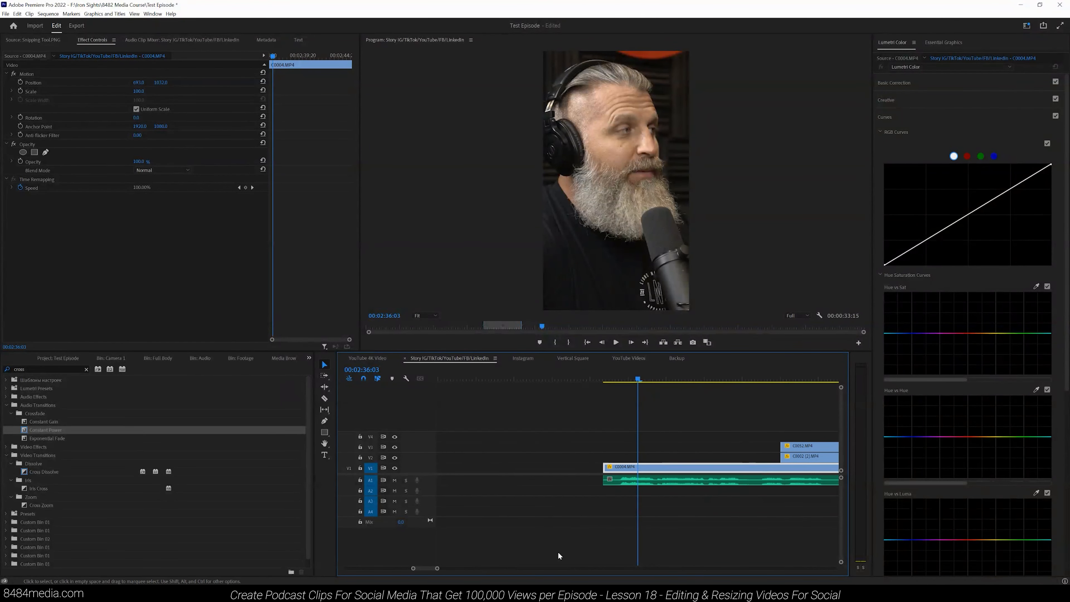
{"action": "left_click", "coordinate": [745, 379]}
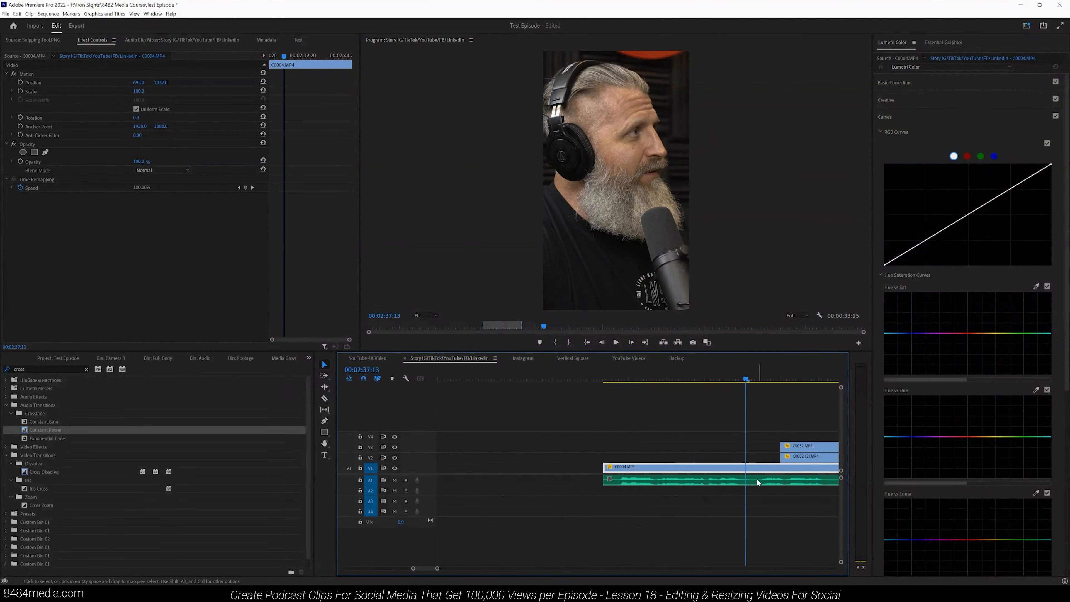
{"action": "left_click", "coordinate": [738, 377]}
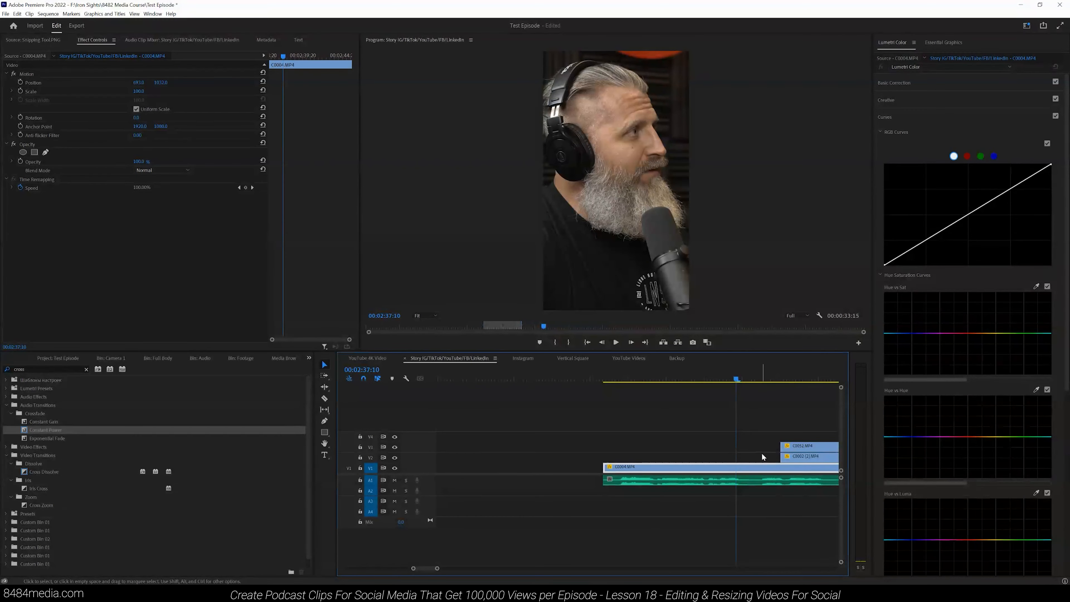
{"action": "left_click_drag", "start_coordinate": [436, 569], "coordinate": [506, 567]}
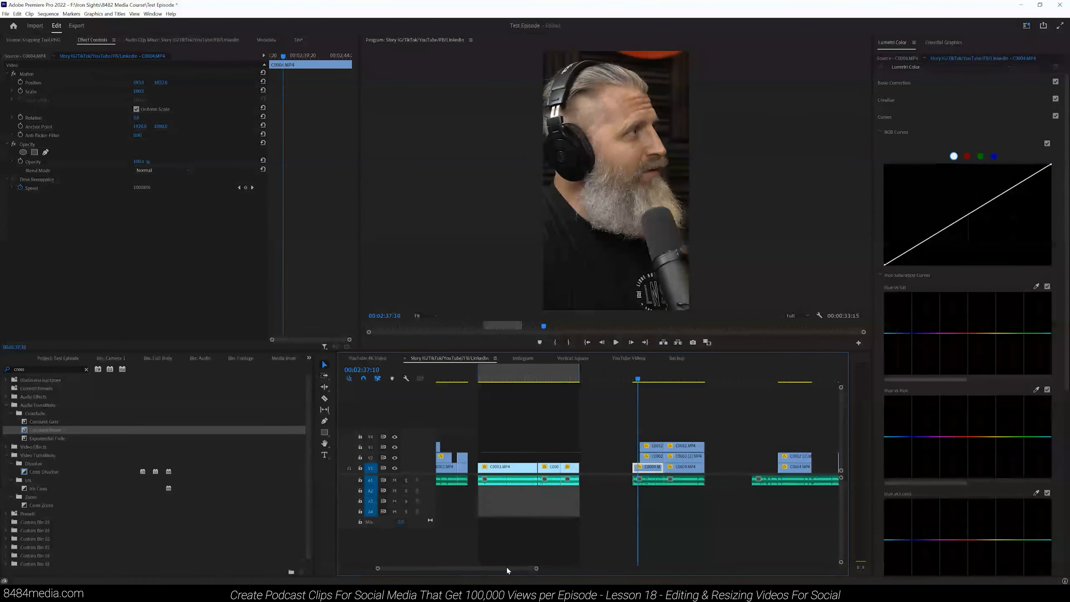